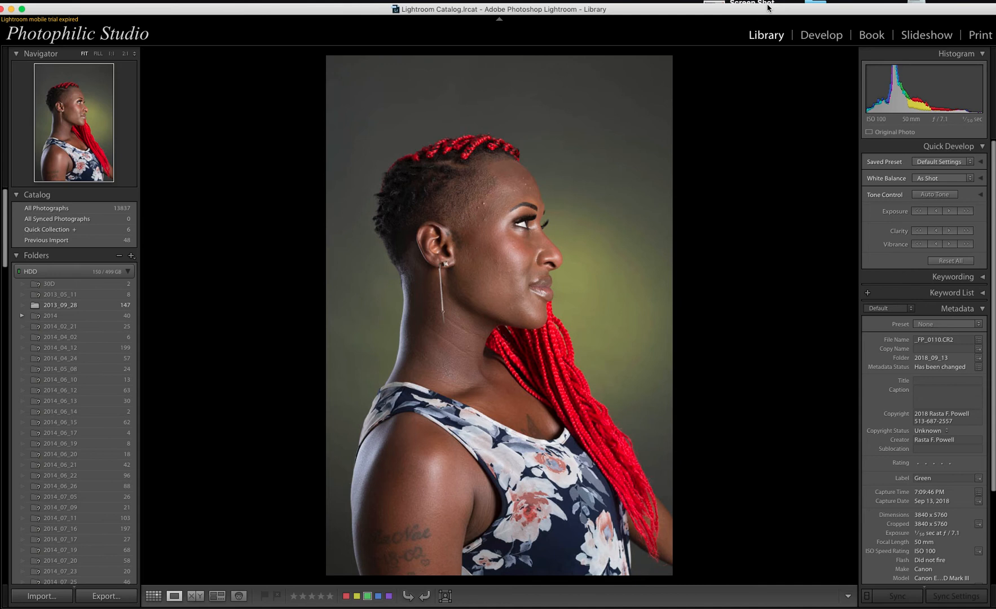
Step: Switch the portrait to the Develop module and pick up the White Balance eyedropper
{"action": "key", "text": "d"}
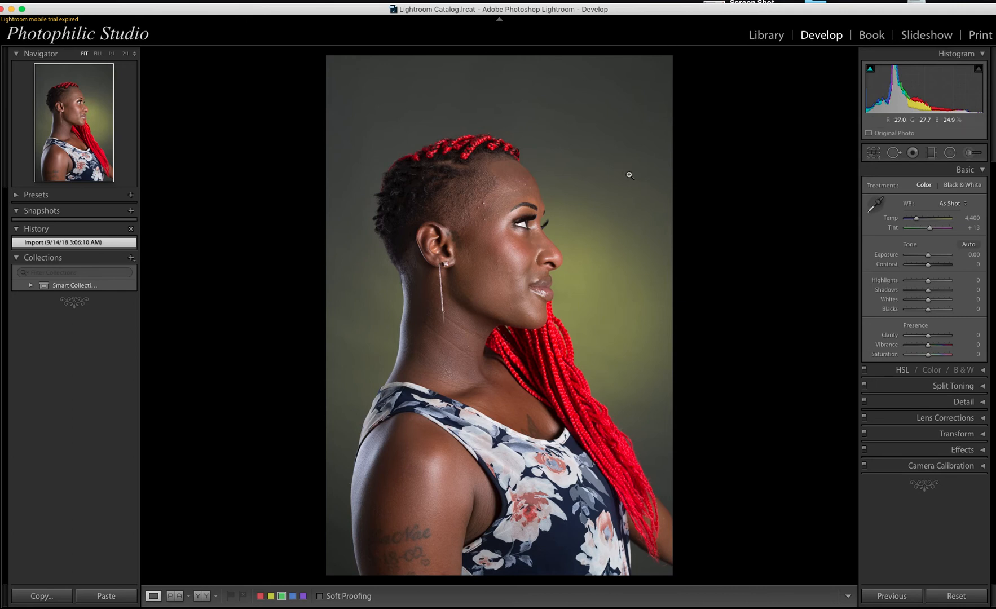
{"action": "key", "text": "w"}
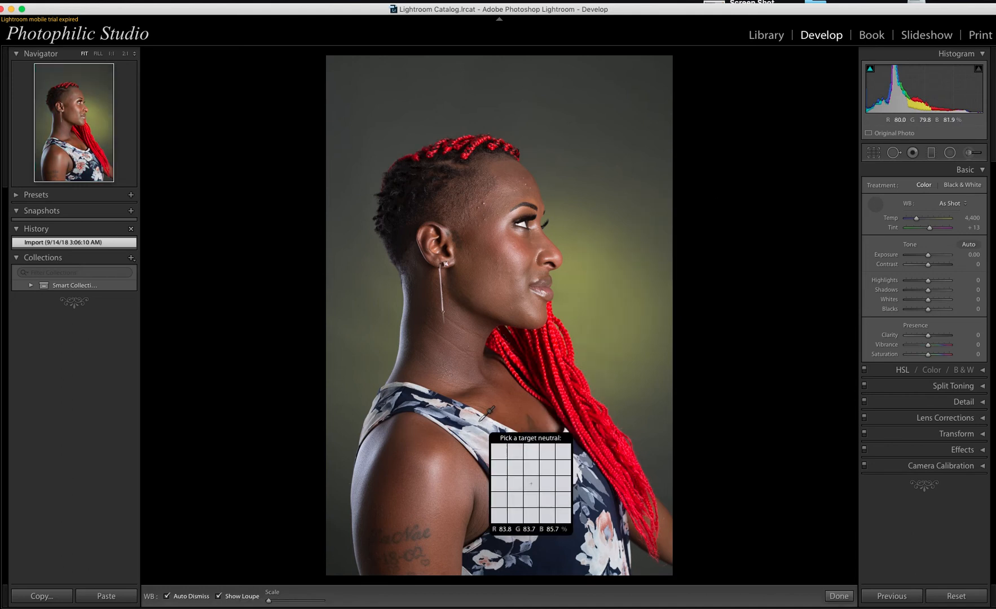
Step: Sample the white shirt for a custom 4,550 / +7 white balance, then show Camera Calibration profiles
{"action": "left_click", "coordinate": [479, 422]}
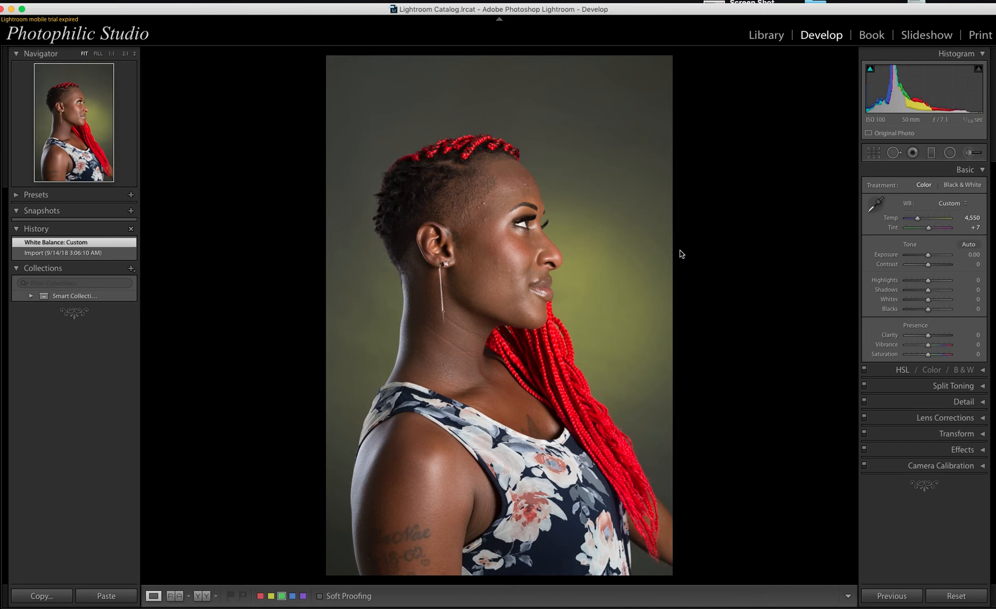
{"action": "left_click", "coordinate": [984, 467]}
{"action": "left_click", "coordinate": [948, 447]}
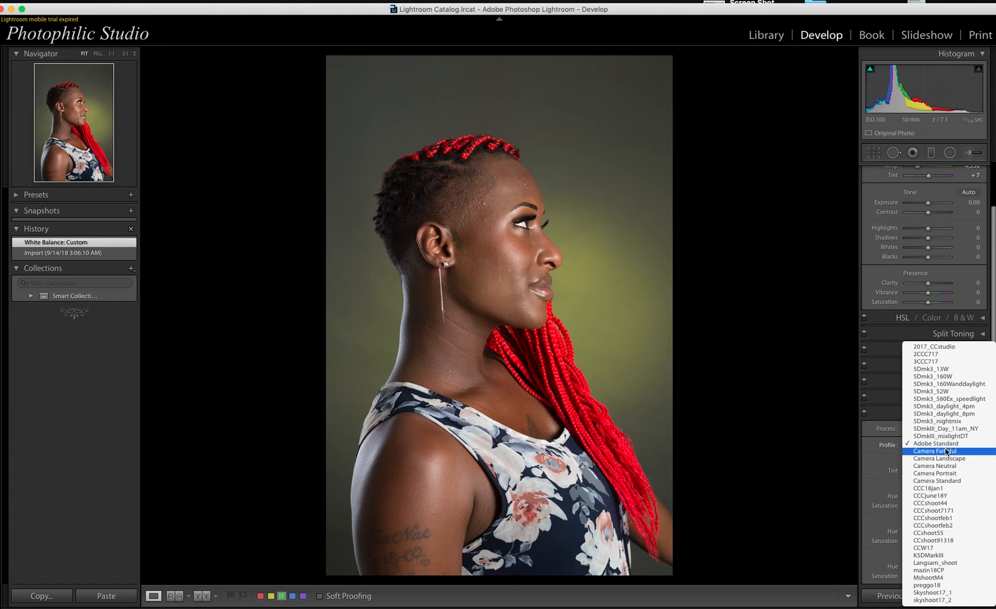
Step: Apply the CCshoot91318 profile and re-pick white balance from the shoulder to 6,550 / +99
{"action": "left_click", "coordinate": [941, 541]}
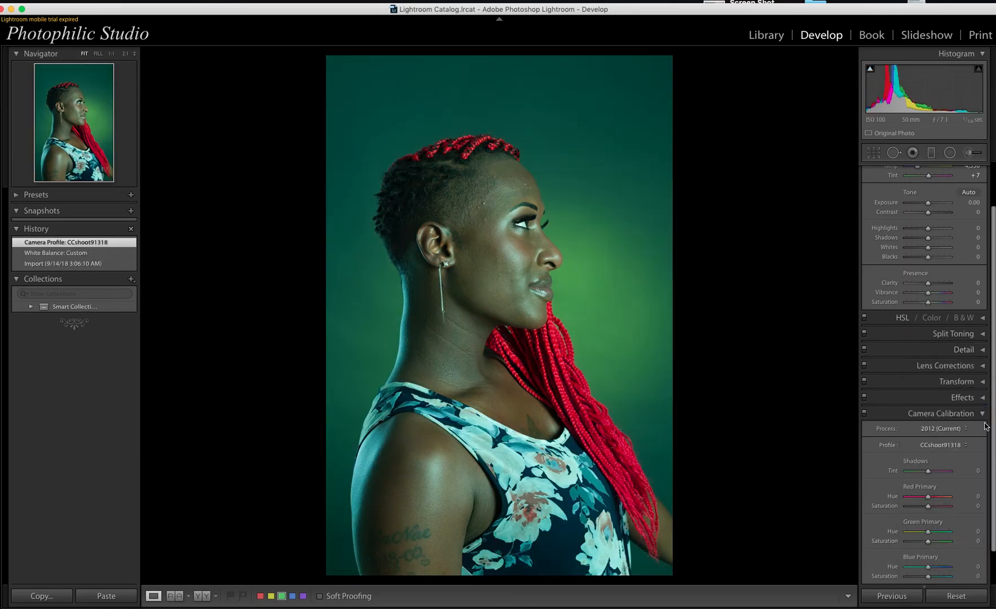
{"action": "key", "text": "w"}
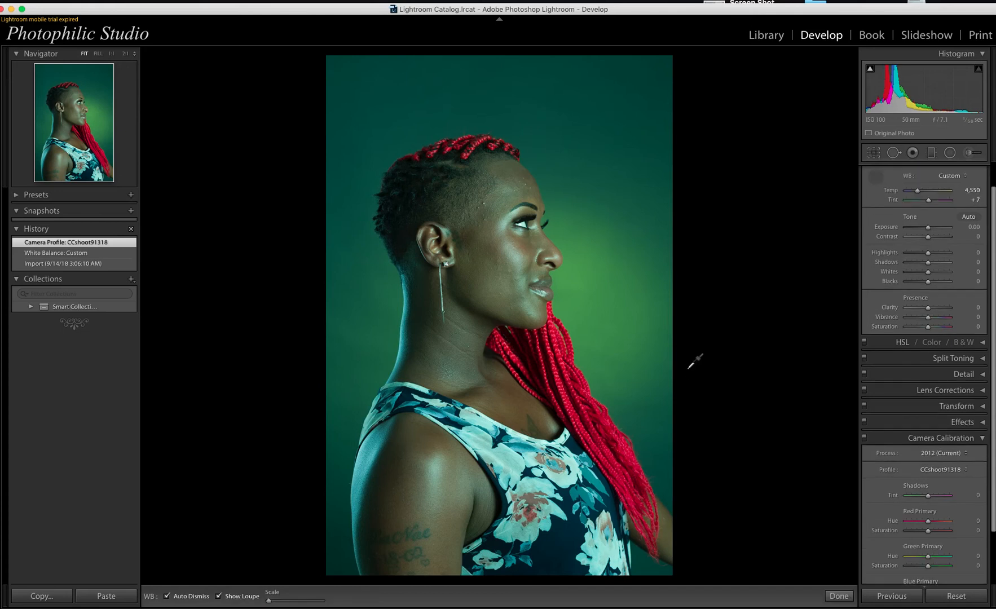
{"action": "left_click", "coordinate": [493, 419]}
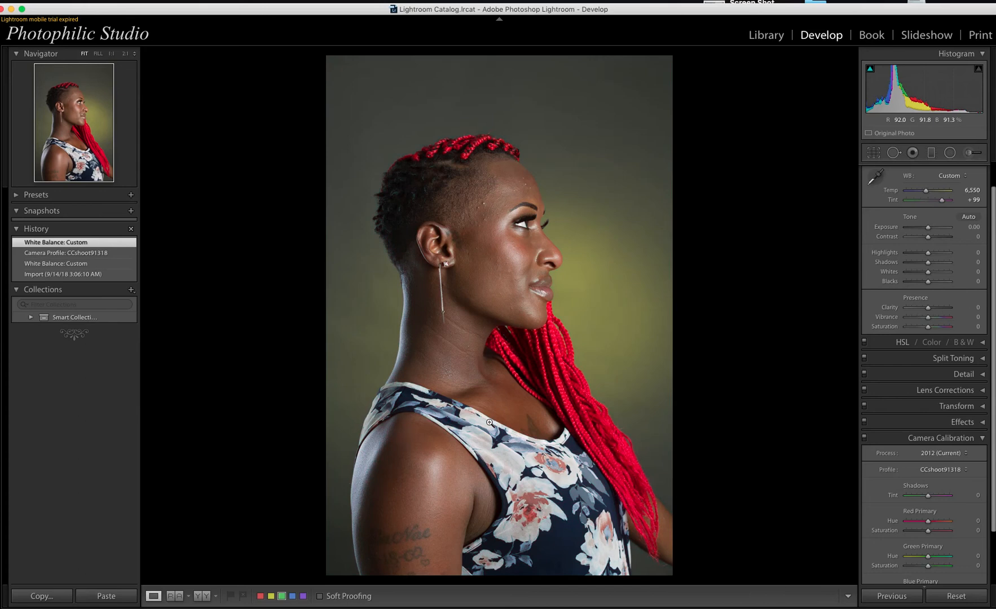
{"action": "left_click", "coordinate": [983, 438]}
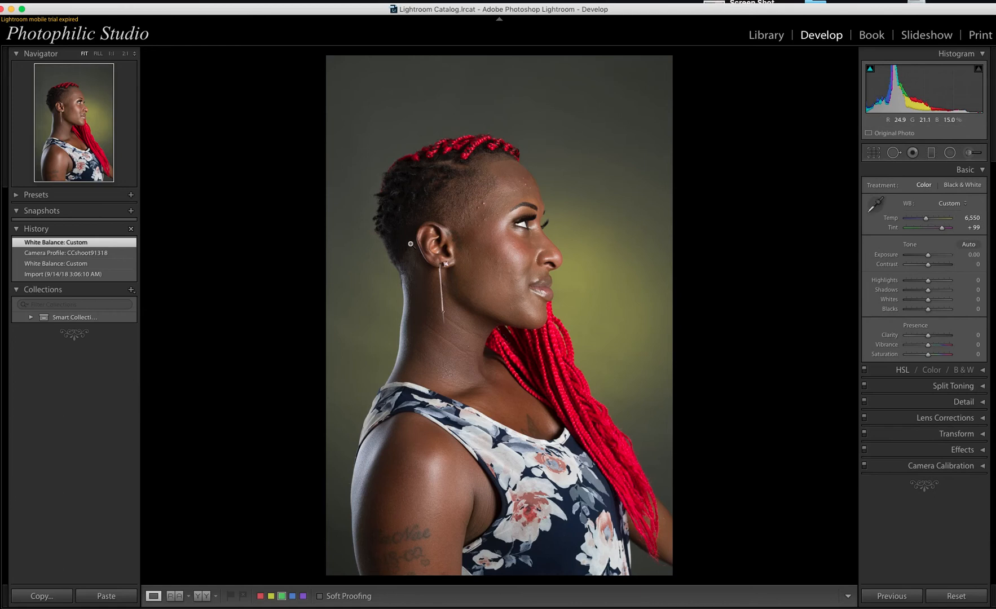
Step: Enable Canon EF 50mm lens profile corrections and chromatic aberration removal in Lens Corrections
{"action": "left_click", "coordinate": [983, 466]}
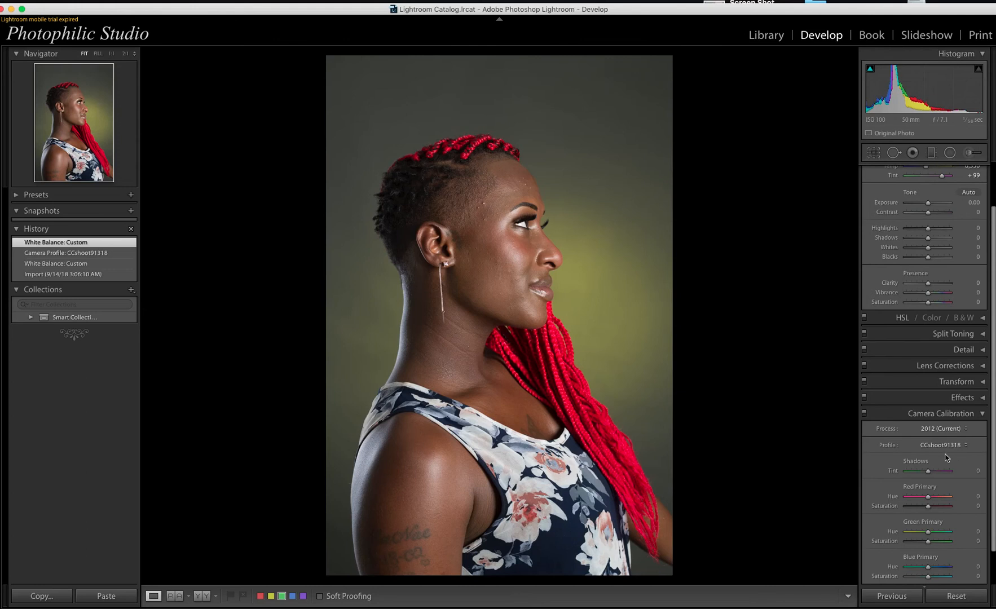
{"action": "left_click", "coordinate": [983, 414]}
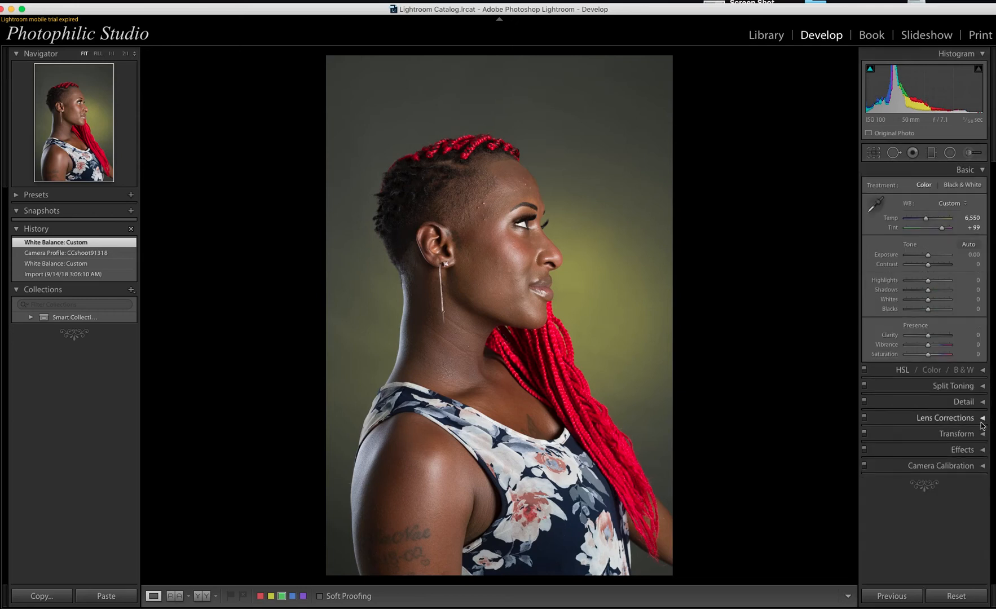
{"action": "left_click", "coordinate": [982, 418]}
{"action": "left_click", "coordinate": [870, 451]}
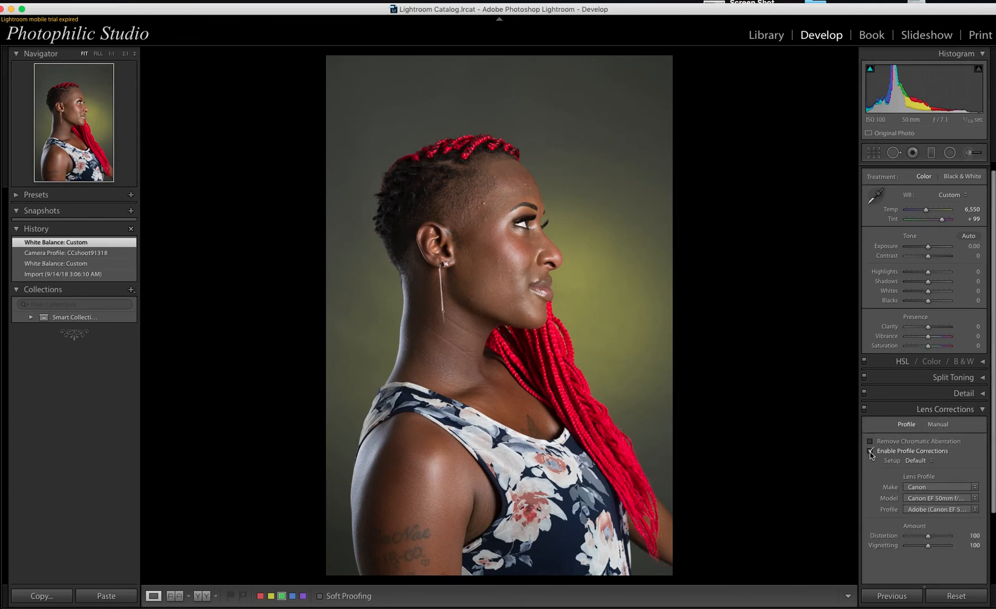
{"action": "left_click", "coordinate": [872, 444]}
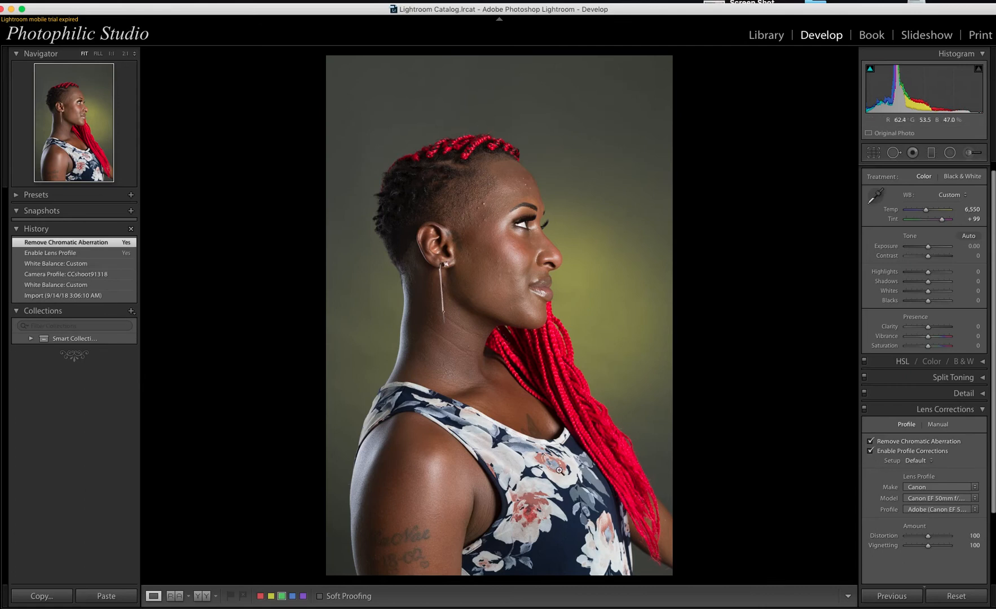
{"action": "left_click", "coordinate": [983, 412]}
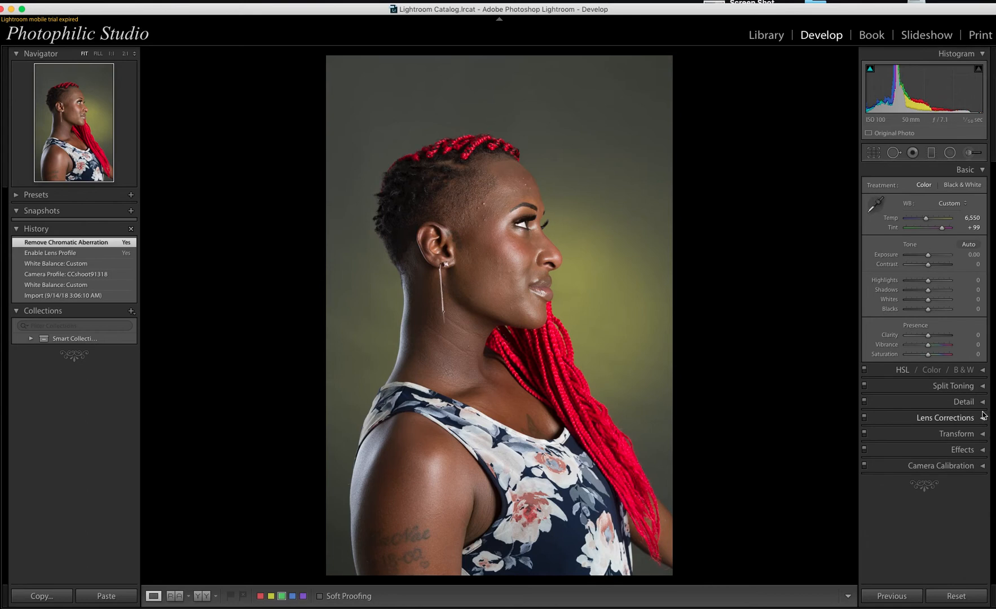
Step: Set the sharpening Amount to 50 and Radius to 1.5 in the Detail panel
{"action": "left_click", "coordinate": [983, 404]}
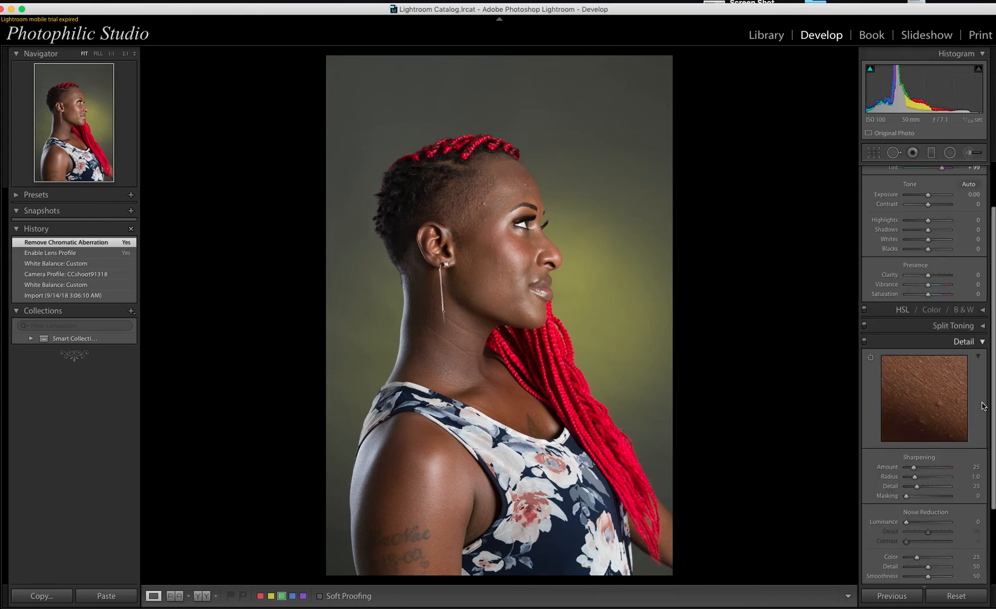
{"action": "left_click", "coordinate": [976, 467]}
{"action": "left_click", "coordinate": [976, 467]}
{"action": "type", "text": "50"}
{"action": "key", "text": "Return"}
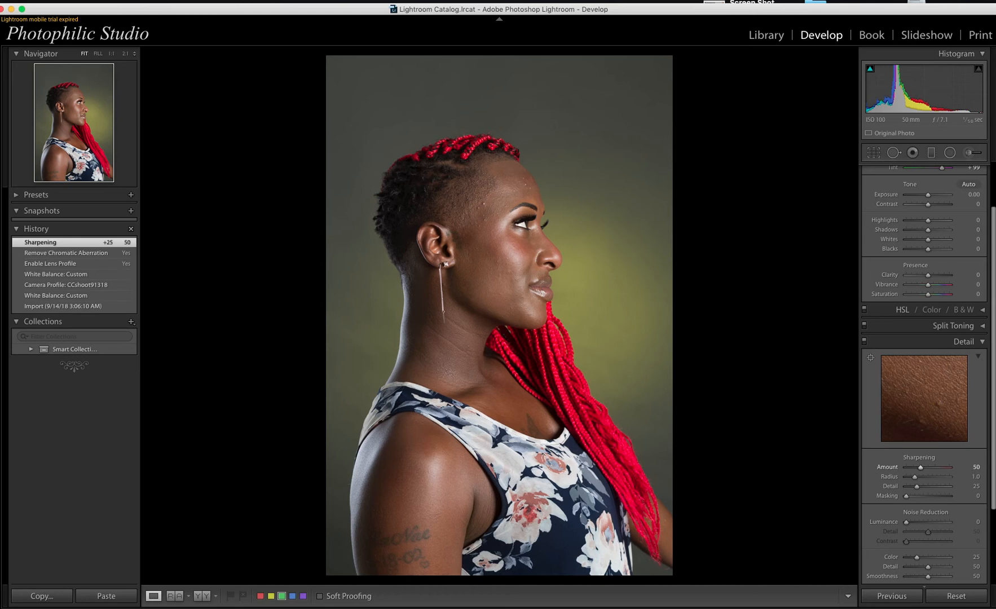
{"action": "left_click", "coordinate": [974, 477]}
{"action": "key", "text": "Up"}
{"action": "key", "text": "Up"}
{"action": "key", "text": "Up"}
{"action": "key", "text": "Up"}
{"action": "key", "text": "Up"}
{"action": "key", "text": "Return"}
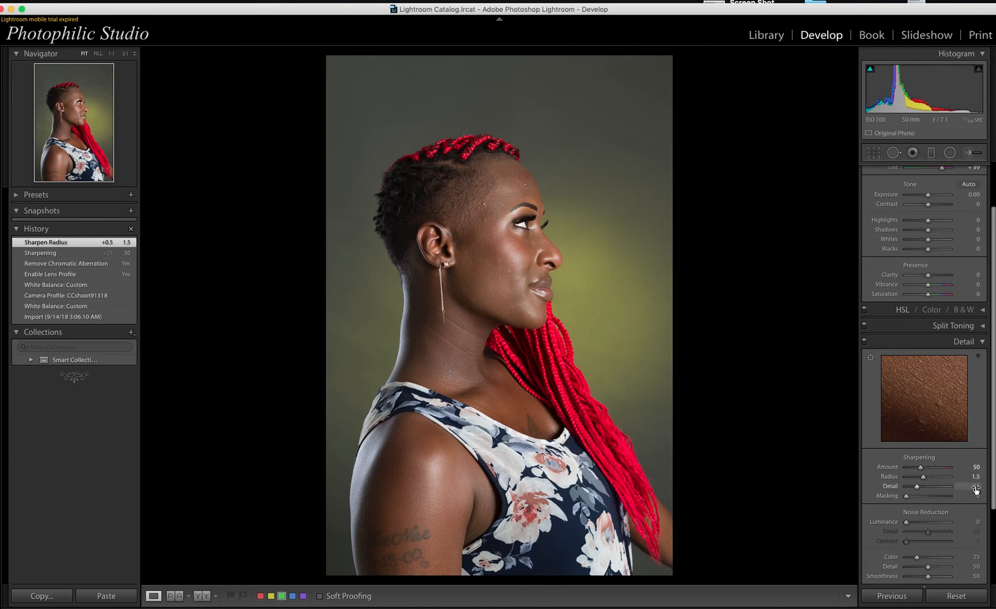
Step: Raise sharpening Detail to 42 and Masking to 76 while previewing with Alt
{"action": "key", "text": "alt"}
{"action": "key", "text": "alt"}
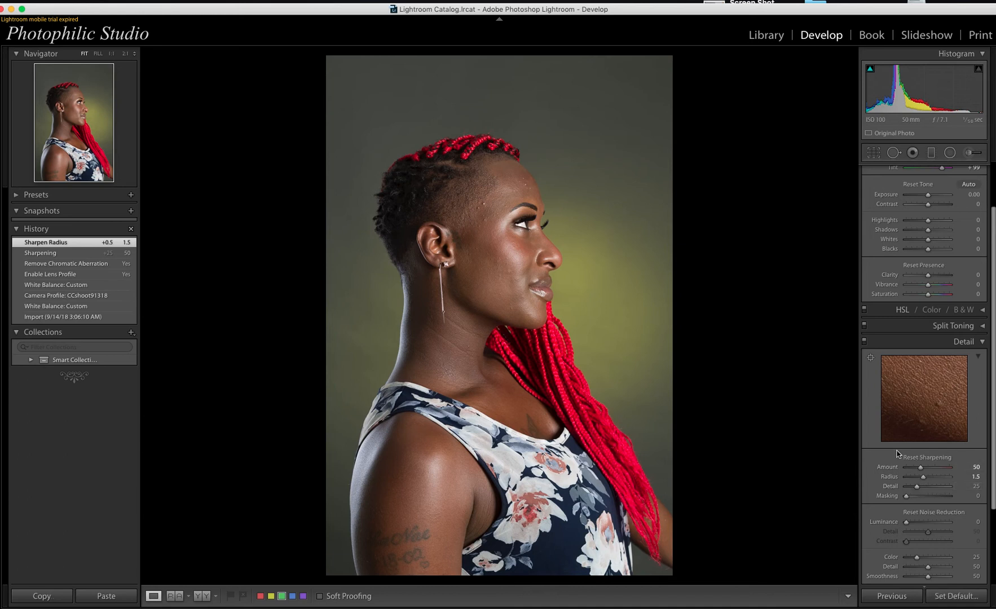
{"action": "mouse_move", "coordinate": [917, 488]}
{"action": "left_mouse_down"}
{"action": "mouse_move", "coordinate": [938, 488]}
{"action": "mouse_move", "coordinate": [889, 489]}
{"action": "mouse_move", "coordinate": [917, 488]}
{"action": "left_mouse_up"}
{"action": "mouse_move", "coordinate": [919, 491]}
{"action": "left_mouse_down"}
{"action": "mouse_move", "coordinate": [949, 490]}
{"action": "mouse_move", "coordinate": [925, 488]}
{"action": "left_mouse_up"}
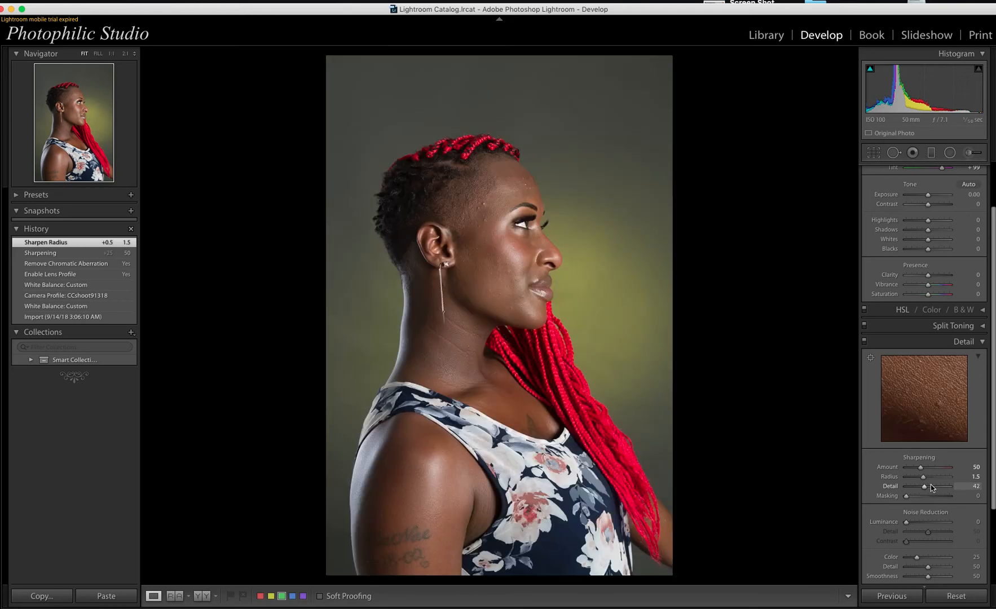
{"action": "key", "text": "alt"}
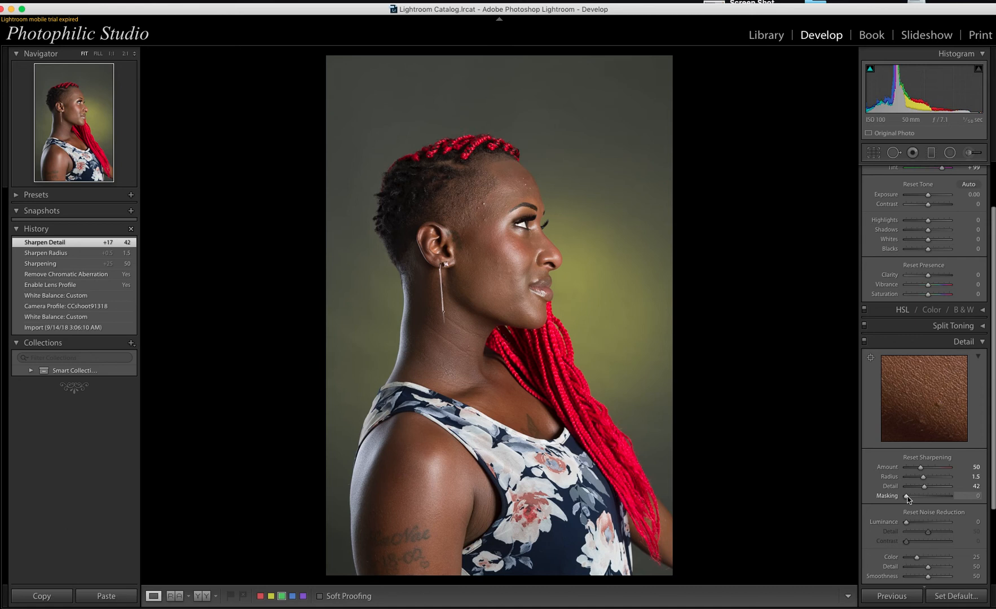
{"action": "left_click_drag", "start_coordinate": [907, 498], "coordinate": [941, 499]}
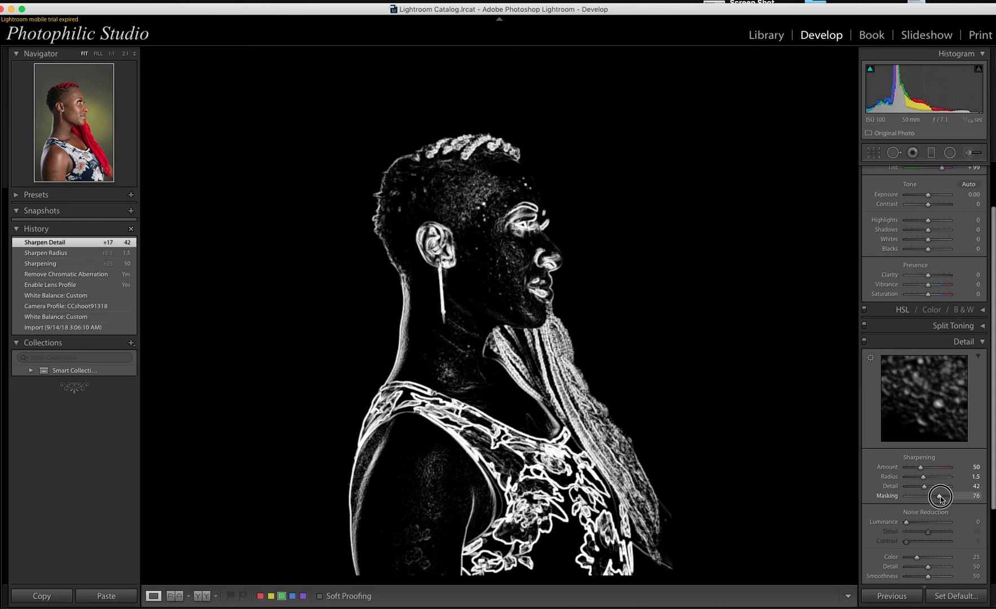
{"action": "left_click_drag", "start_coordinate": [940, 498], "coordinate": [941, 498]}
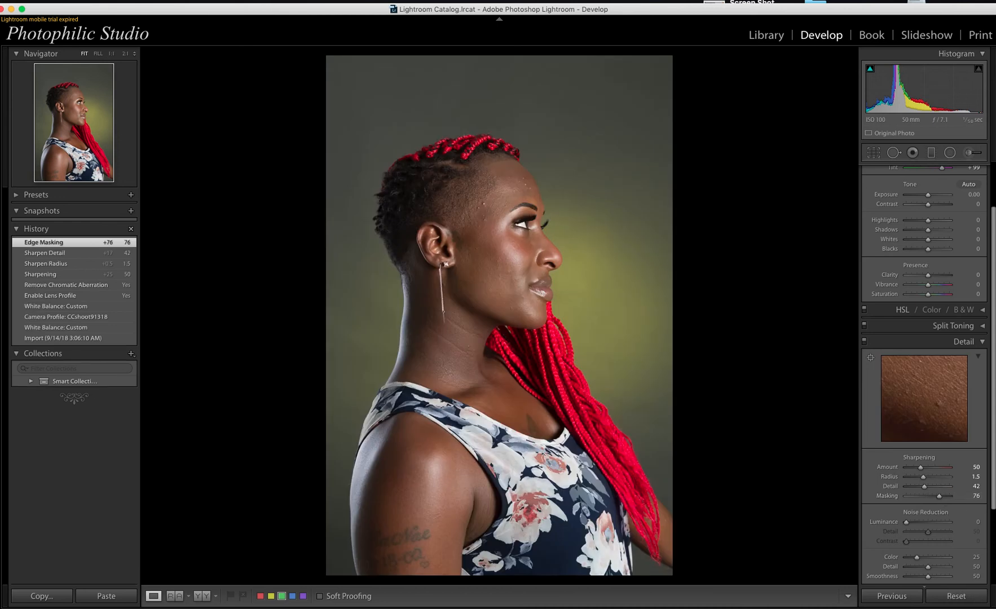
Step: Set noise reduction Luminance to 10 and Color to 50, then collapse the Detail panel
{"action": "left_click", "coordinate": [975, 521]}
{"action": "type", "text": "10"}
{"action": "key", "text": "Return"}
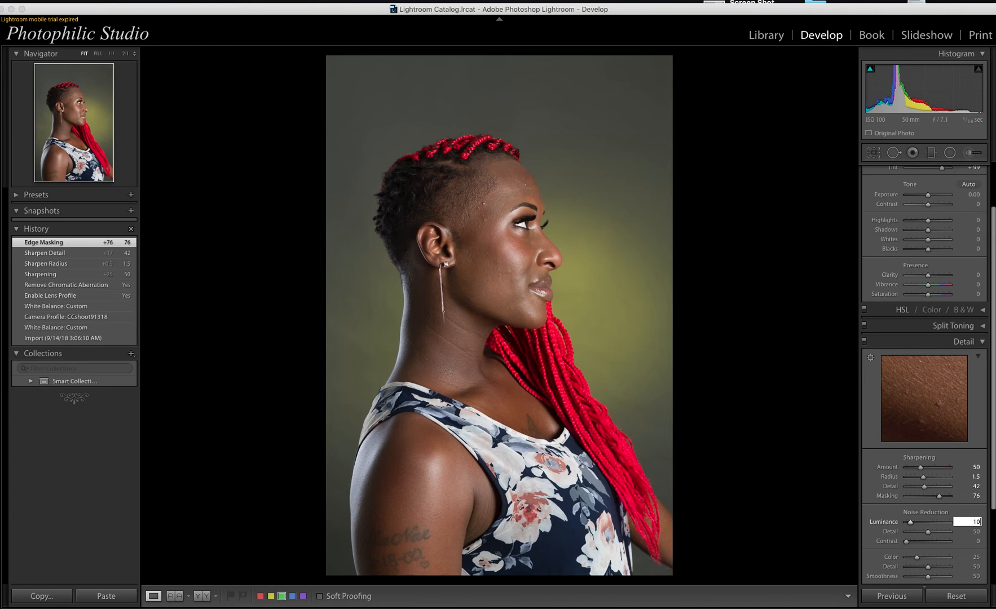
{"action": "left_click", "coordinate": [973, 557]}
{"action": "type", "text": "5"}
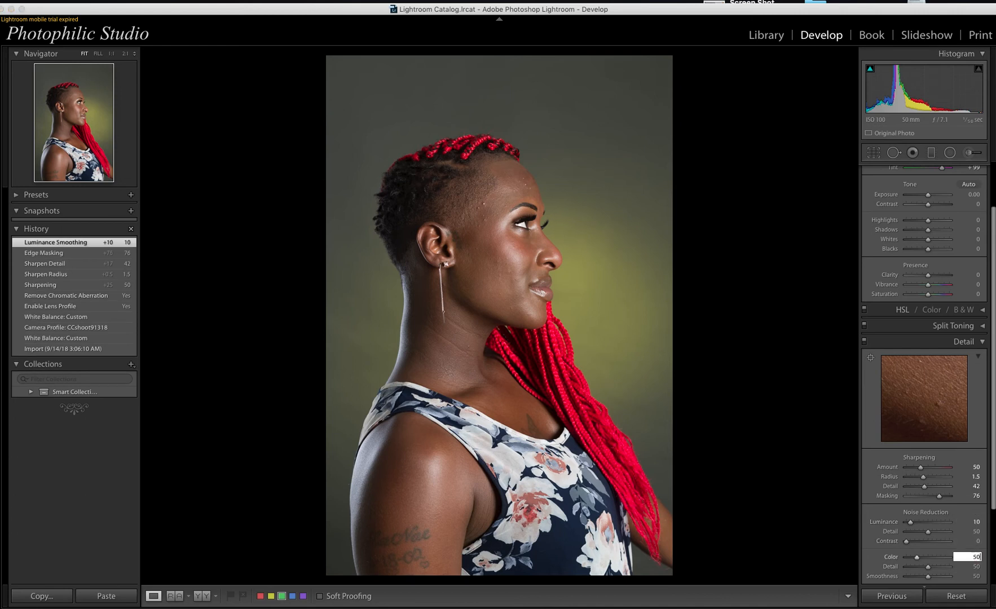
{"action": "key", "text": "Return"}
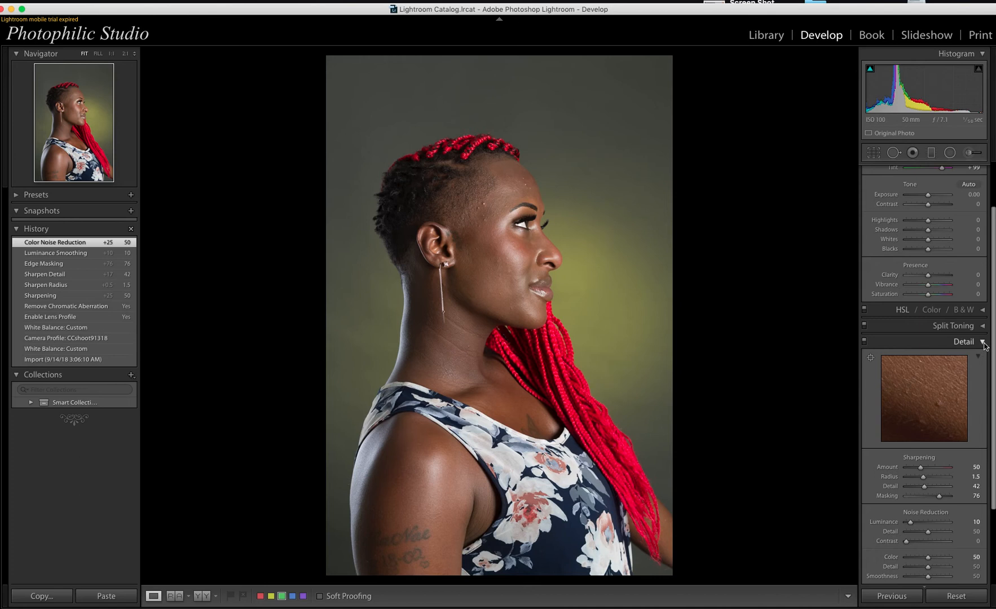
{"action": "scroll", "coordinate": [927, 424], "scroll_direction": "down", "scroll_amount": 3}
{"action": "scroll", "coordinate": [927, 424], "scroll_direction": "up", "scroll_amount": 2}
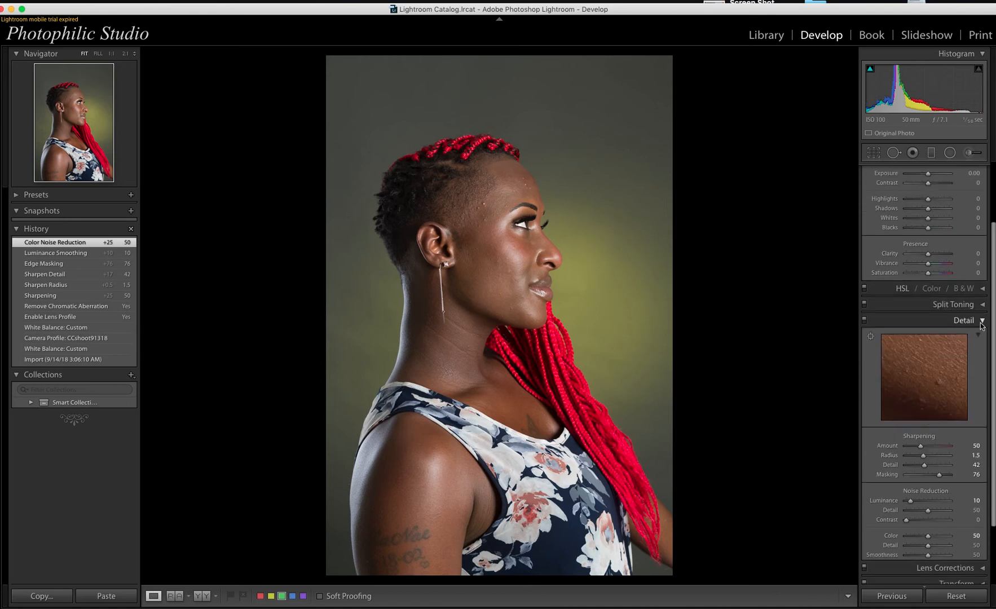
{"action": "left_click", "coordinate": [980, 321]}
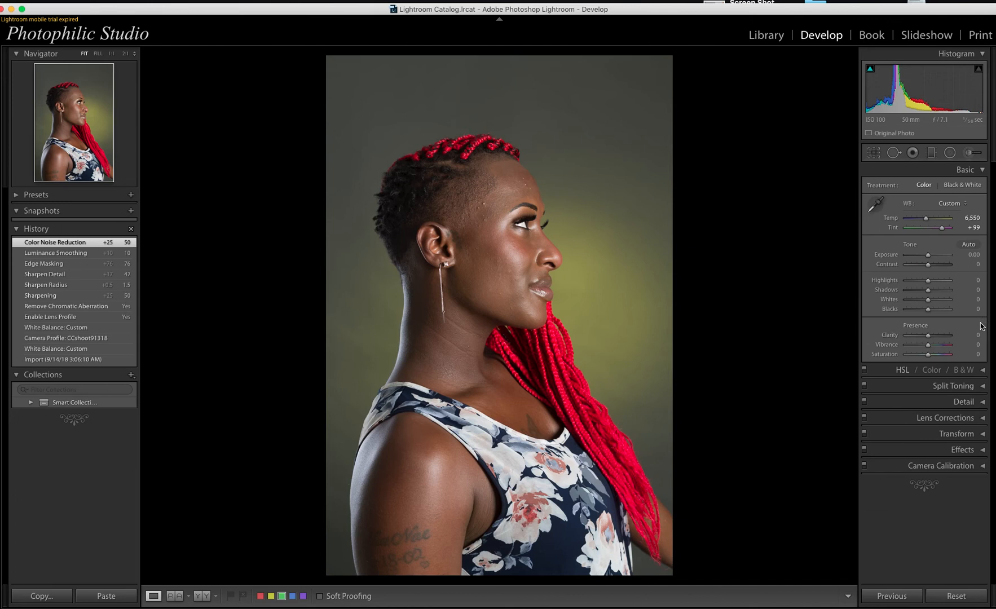
Step: Set Clarity to +10 and Contrast to +10 in the Basic panel
{"action": "left_click", "coordinate": [983, 385]}
{"action": "left_click", "coordinate": [984, 387]}
{"action": "left_click", "coordinate": [976, 335]}
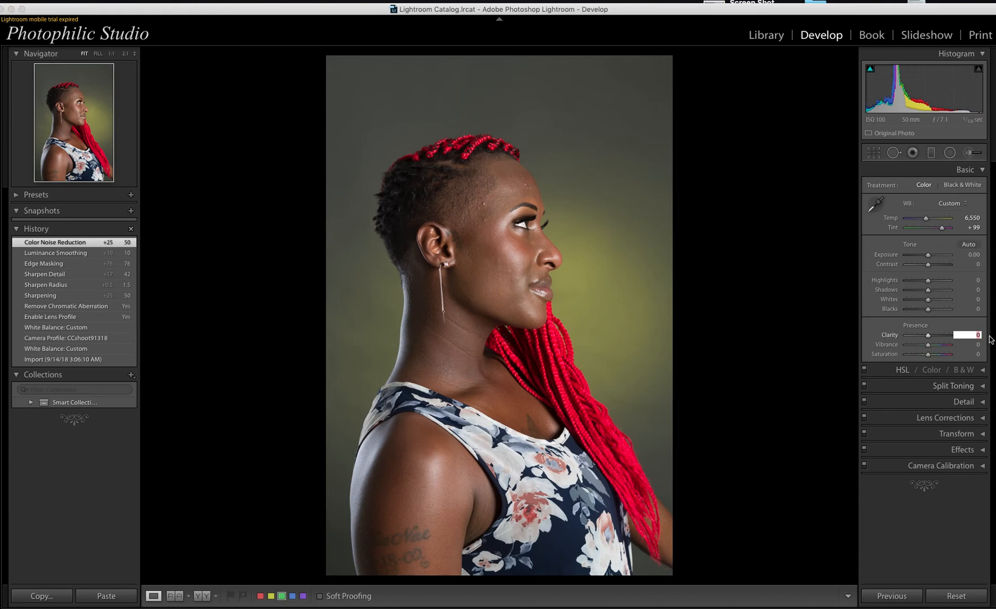
{"action": "type", "text": "10"}
{"action": "key", "text": "Return"}
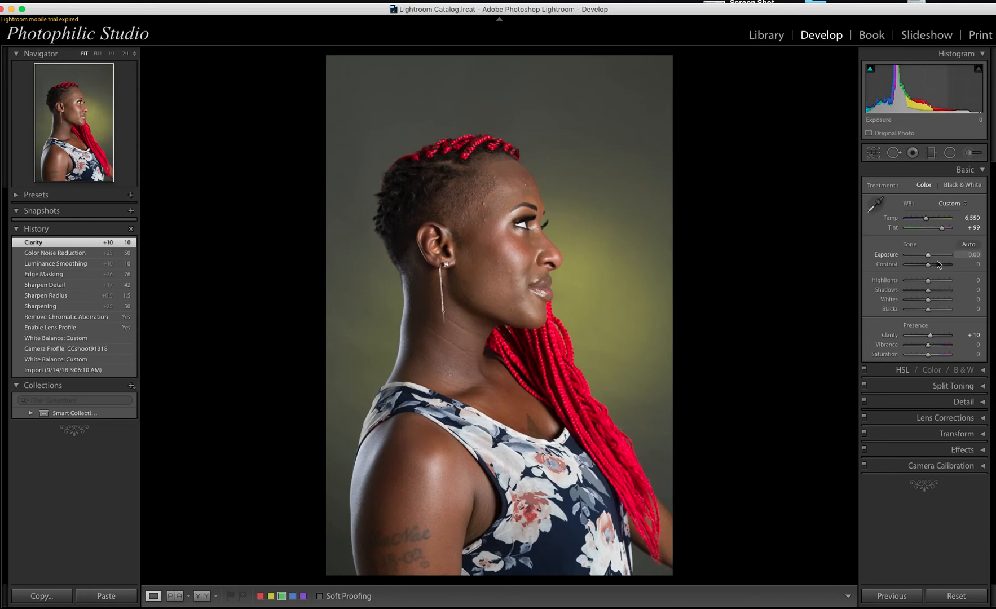
{"action": "left_click", "coordinate": [974, 264]}
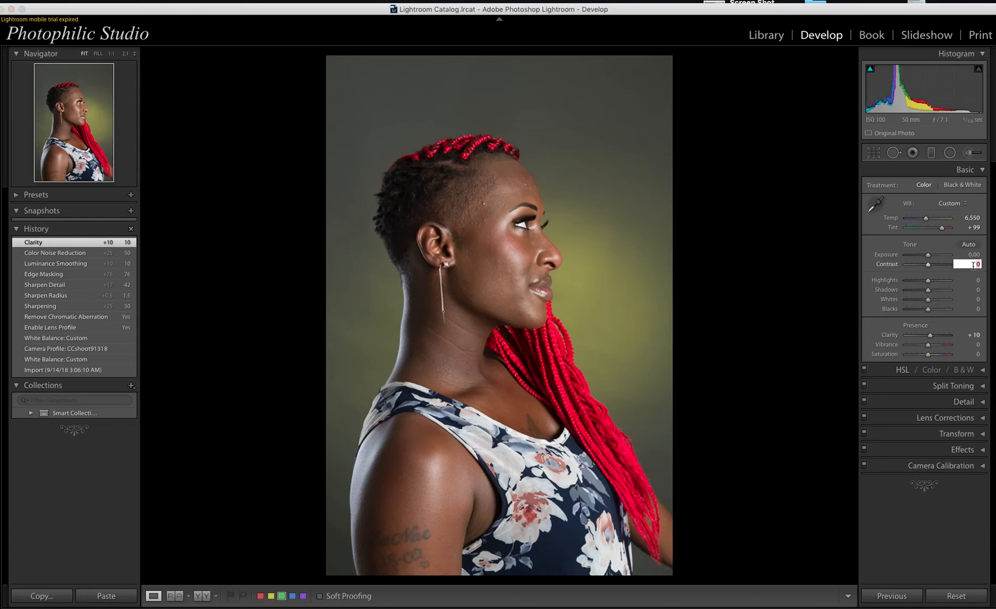
{"action": "type", "text": "10"}
{"action": "key", "text": "Return"}
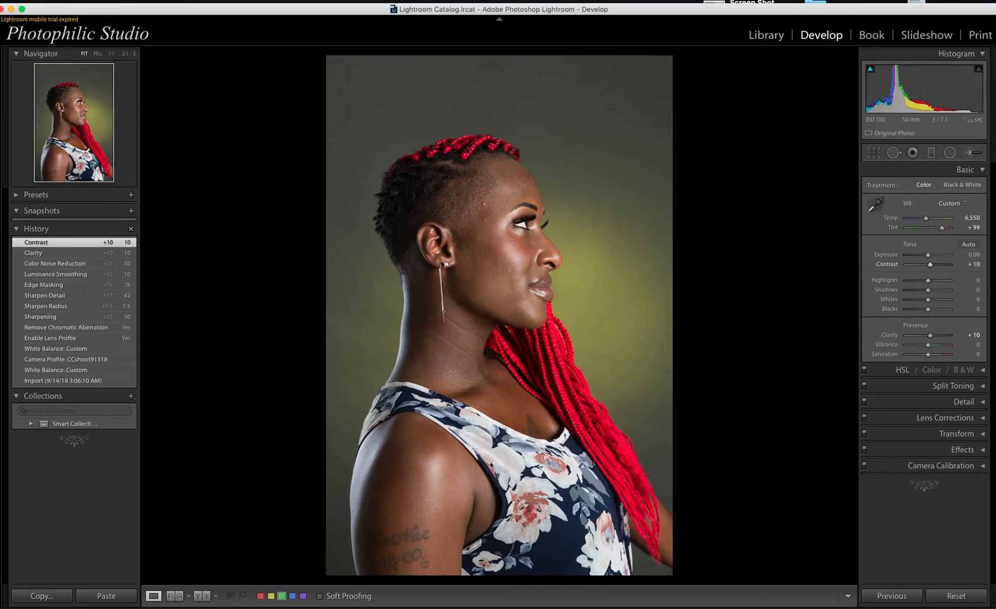
Step: Raise the Exposure to +0.30
{"action": "left_click", "coordinate": [968, 254]}
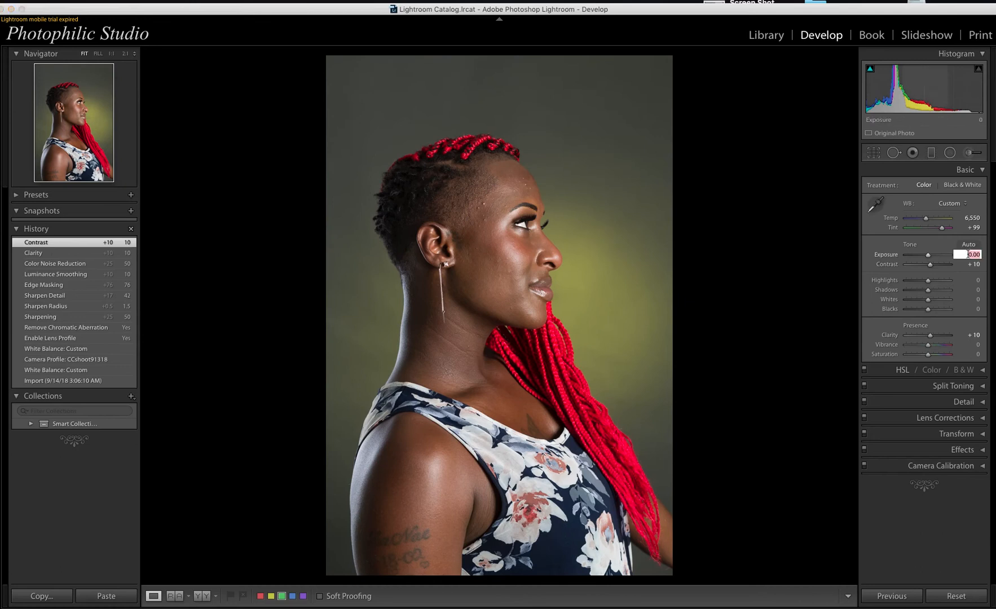
{"action": "key", "text": "Up"}
{"action": "key", "text": "Up"}
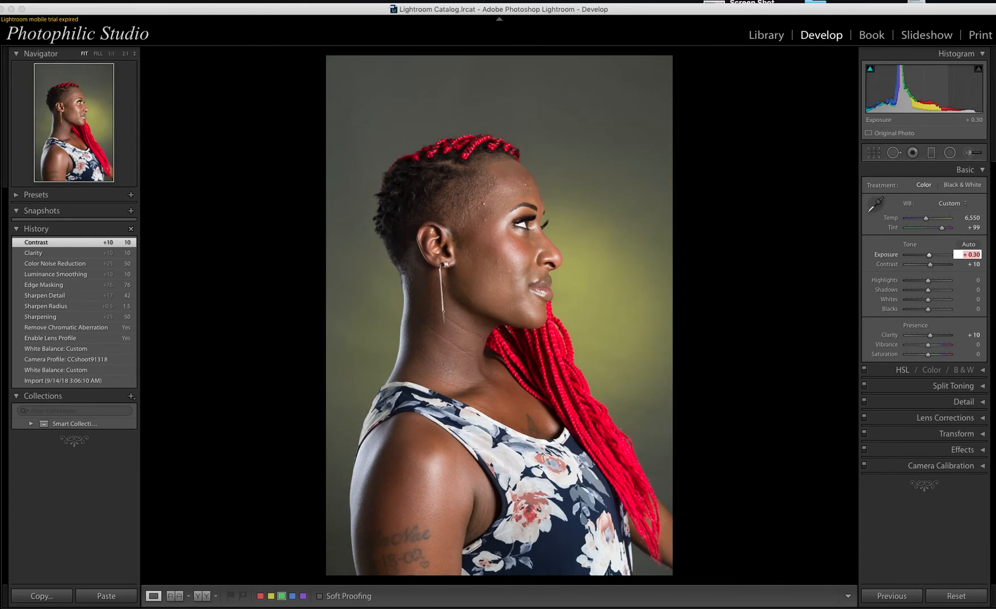
{"action": "key", "text": "Return"}
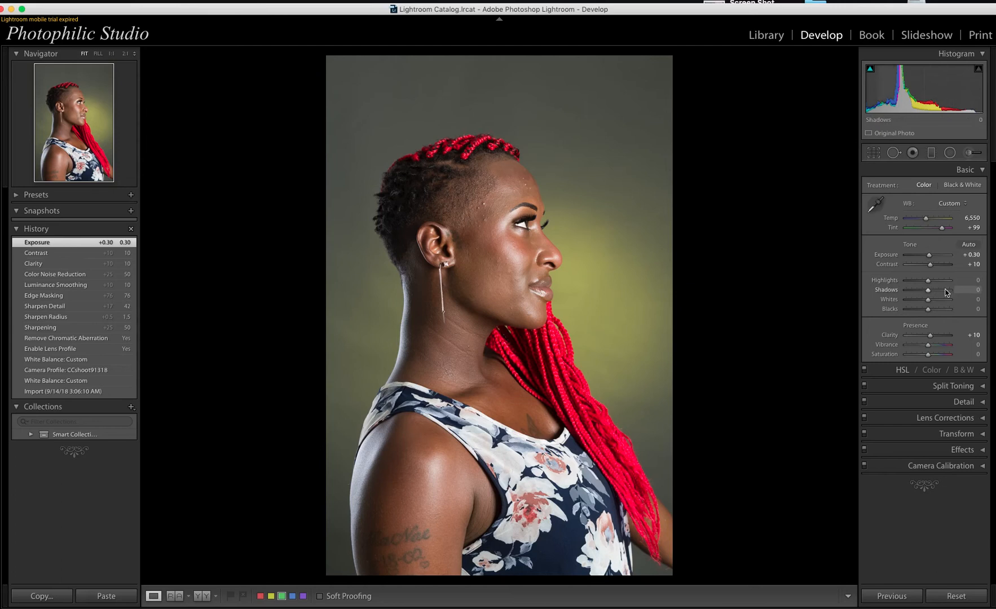
Step: Set Highlights to -10 in the Basic panel after resetting a trial slider drag to 0
{"action": "mouse_move", "coordinate": [930, 286]}
{"action": "left_mouse_down"}
{"action": "mouse_move", "coordinate": [907, 286]}
{"action": "mouse_move", "coordinate": [930, 287]}
{"action": "left_mouse_up"}
{"action": "left_click", "coordinate": [972, 279]}
{"action": "type", "text": "0"}
{"action": "key", "text": "Return"}
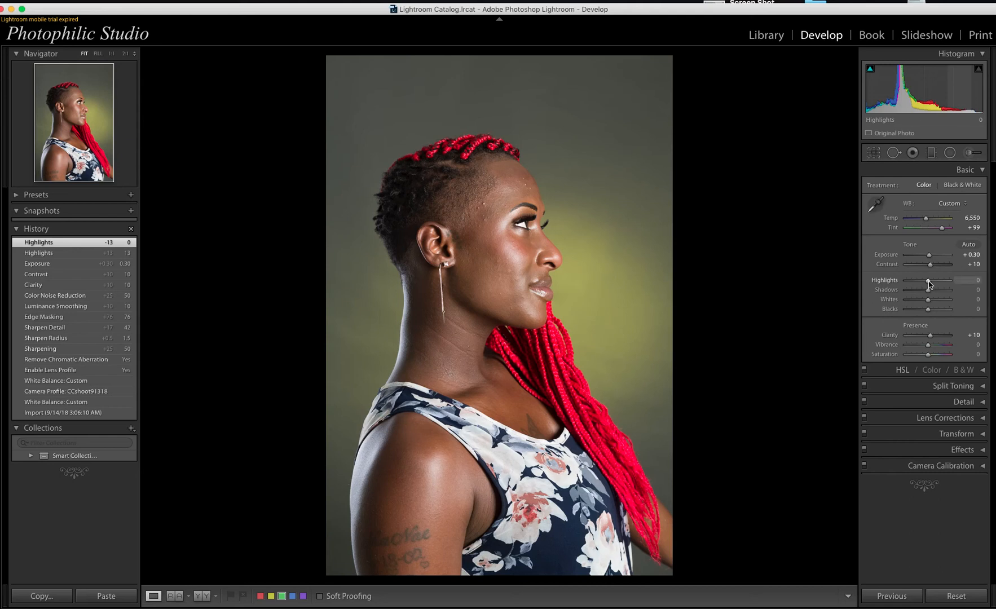
{"action": "left_click", "coordinate": [974, 279]}
{"action": "type", "text": "- 10"}
{"action": "key", "text": "Return"}
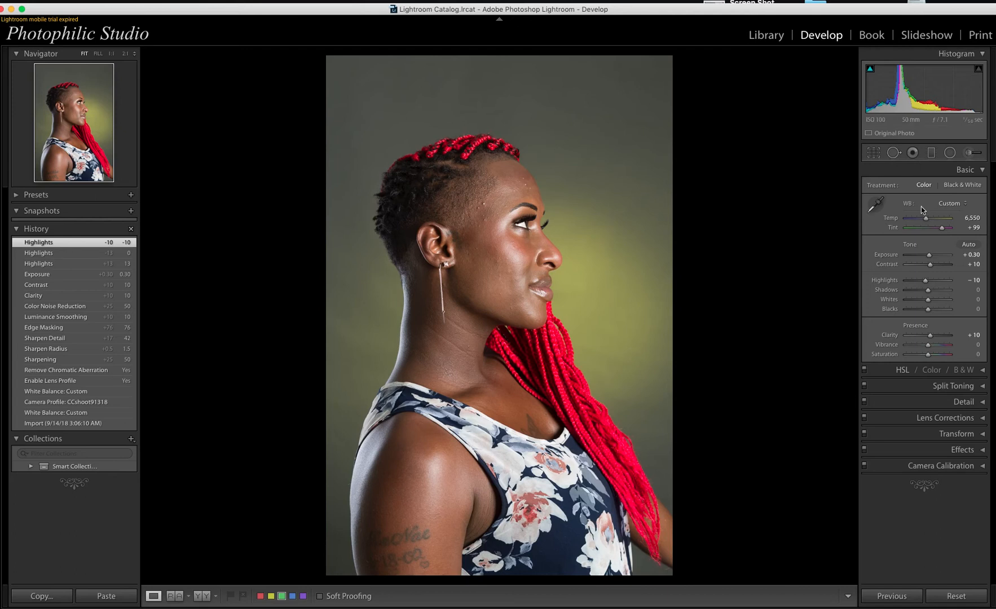
Step: Paint a background Adjustment Brush stroke with the Exposure -1.00 preset, using a larger brush A
{"action": "key", "text": "k"}
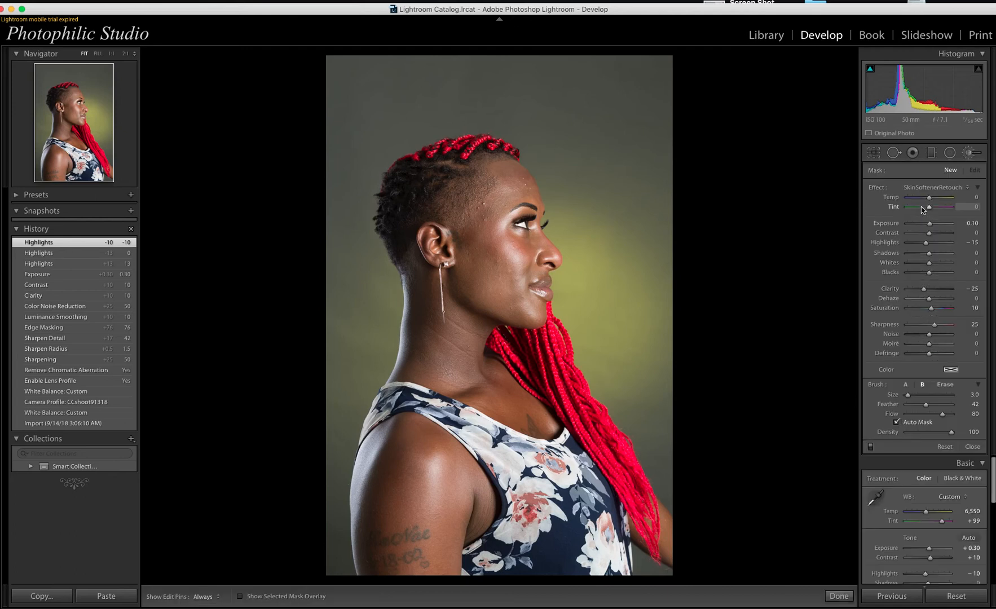
{"action": "key", "text": "h"}
{"action": "left_click_drag", "start_coordinate": [609, 191], "coordinate": [646, 285]}
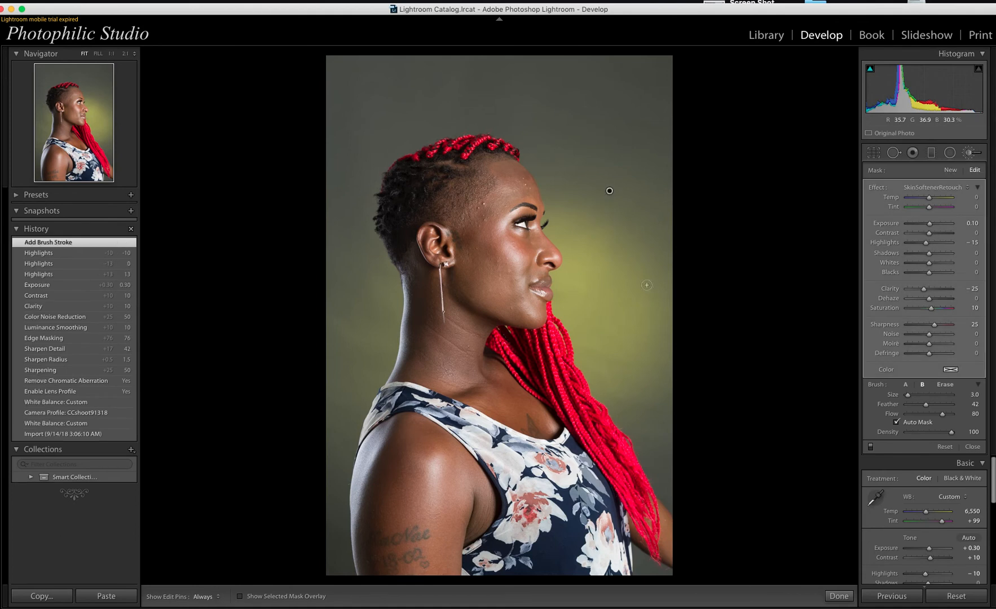
{"action": "left_click", "coordinate": [937, 187]}
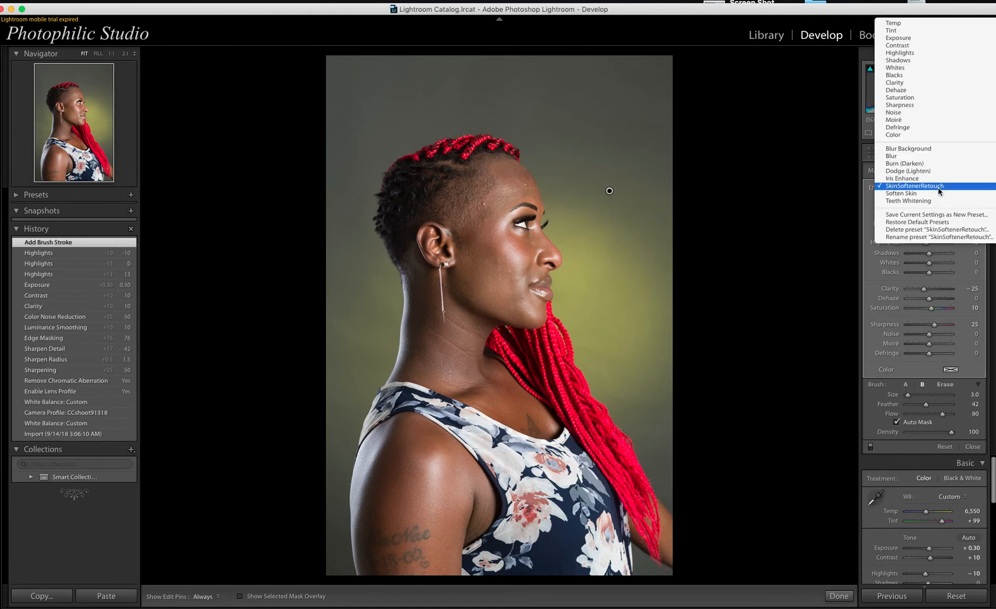
{"action": "left_click", "coordinate": [926, 40]}
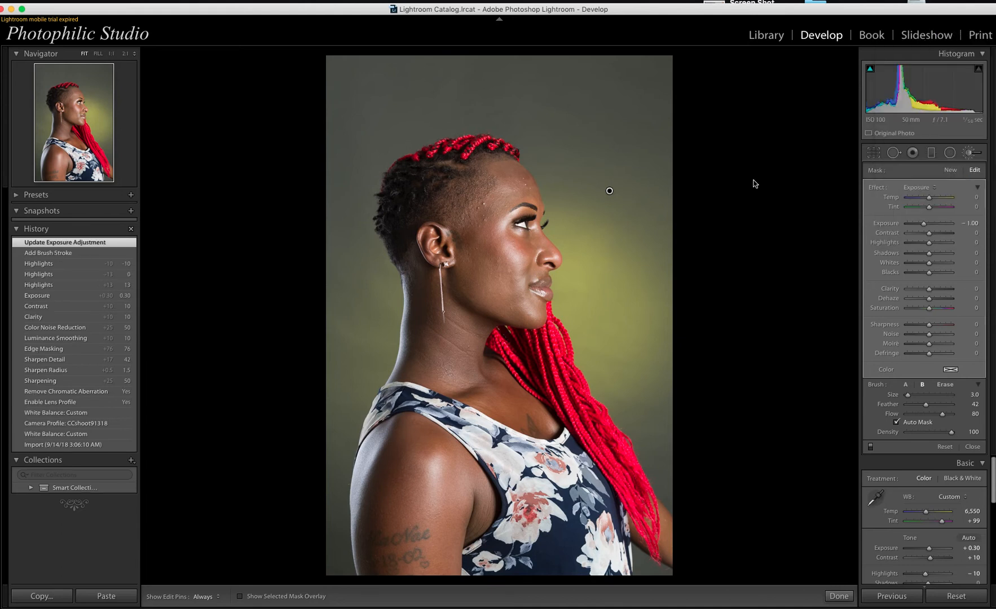
{"action": "key", "text": "]"}
{"action": "left_click", "coordinate": [906, 385]}
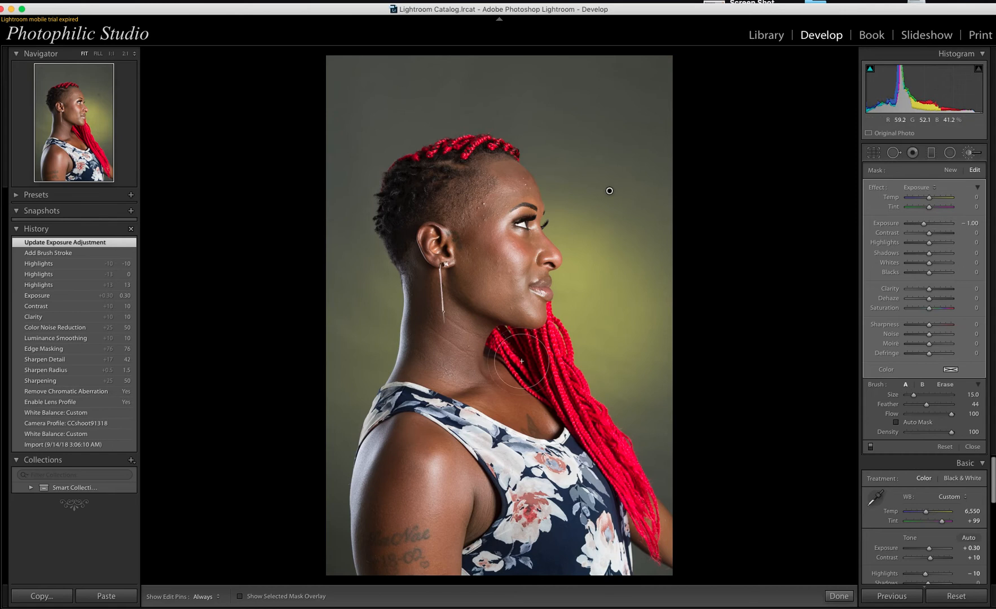
Step: Brush over the right edge and the yellow glow beside the face, then select brush B
{"action": "key", "text": "["}
{"action": "mouse_move", "coordinate": [669, 461]}
{"action": "left_mouse_down"}
{"action": "mouse_move", "coordinate": [677, 303]}
{"action": "mouse_move", "coordinate": [633, 17]}
{"action": "mouse_move", "coordinate": [618, 102]}
{"action": "mouse_move", "coordinate": [640, 402]}
{"action": "mouse_move", "coordinate": [575, 71]}
{"action": "mouse_move", "coordinate": [634, 373]}
{"action": "left_mouse_up"}
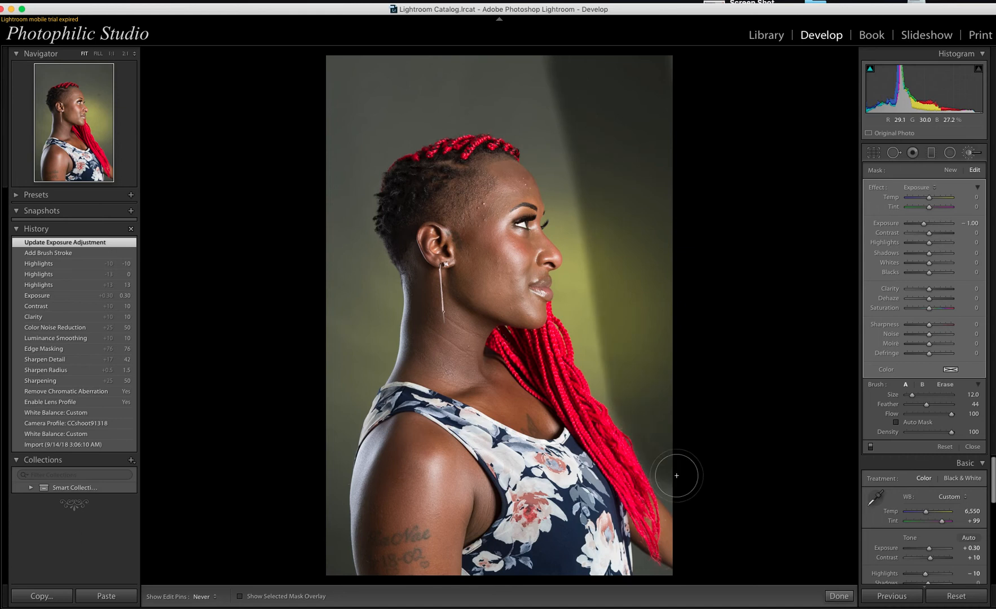
{"action": "mouse_move", "coordinate": [561, 309]}
{"action": "left_mouse_down"}
{"action": "mouse_move", "coordinate": [578, 248]}
{"action": "mouse_move", "coordinate": [578, 189]}
{"action": "mouse_move", "coordinate": [556, 137]}
{"action": "mouse_move", "coordinate": [389, 40]}
{"action": "mouse_move", "coordinate": [210, 58]}
{"action": "mouse_move", "coordinate": [200, 78]}
{"action": "mouse_move", "coordinate": [435, 69]}
{"action": "mouse_move", "coordinate": [473, 93]}
{"action": "mouse_move", "coordinate": [306, 142]}
{"action": "mouse_move", "coordinate": [440, 111]}
{"action": "mouse_move", "coordinate": [340, 209]}
{"action": "mouse_move", "coordinate": [341, 465]}
{"action": "mouse_move", "coordinate": [360, 377]}
{"action": "mouse_move", "coordinate": [365, 278]}
{"action": "mouse_move", "coordinate": [340, 172]}
{"action": "mouse_move", "coordinate": [347, 224]}
{"action": "mouse_move", "coordinate": [326, 603]}
{"action": "mouse_move", "coordinate": [338, 190]}
{"action": "mouse_move", "coordinate": [438, 104]}
{"action": "mouse_move", "coordinate": [573, 153]}
{"action": "mouse_move", "coordinate": [629, 273]}
{"action": "mouse_move", "coordinate": [540, 127]}
{"action": "mouse_move", "coordinate": [544, 146]}
{"action": "left_mouse_up"}
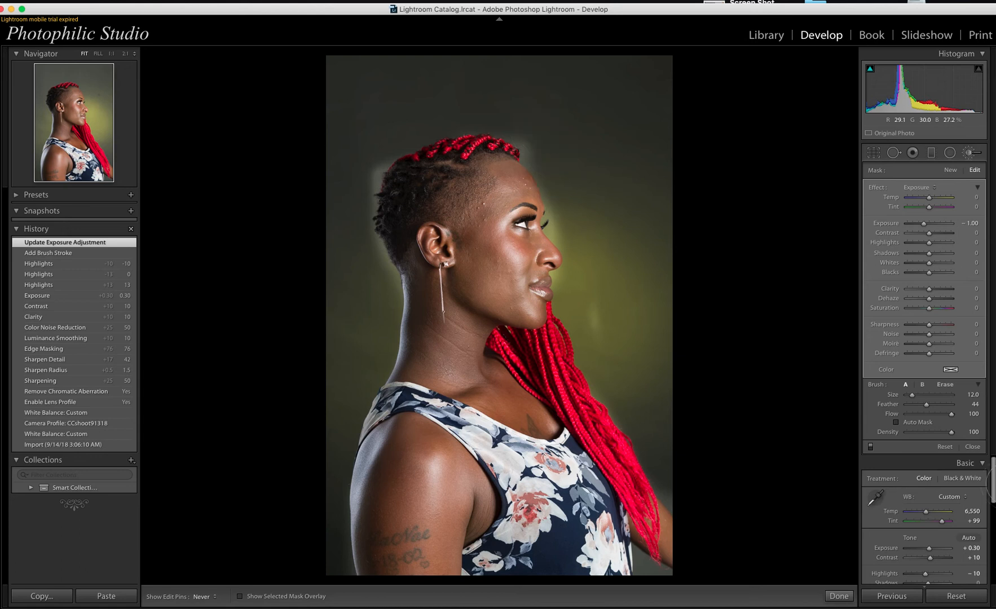
{"action": "left_click", "coordinate": [922, 385]}
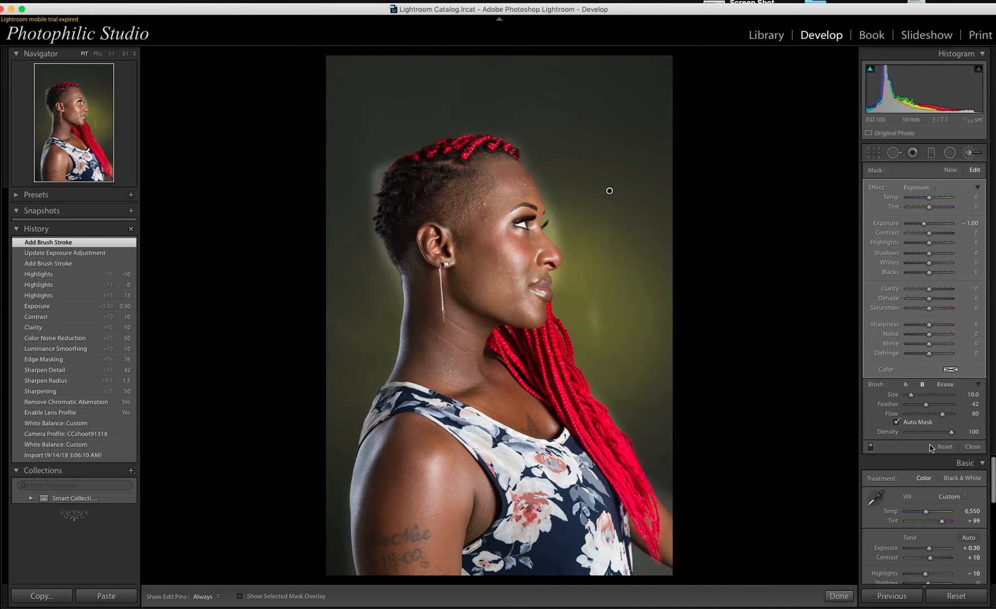
Step: Shrink the brush to size 8 and darken the background behind the head
{"action": "key", "text": "["}
{"action": "key", "text": "bracketleft"}
{"action": "key", "text": "h"}
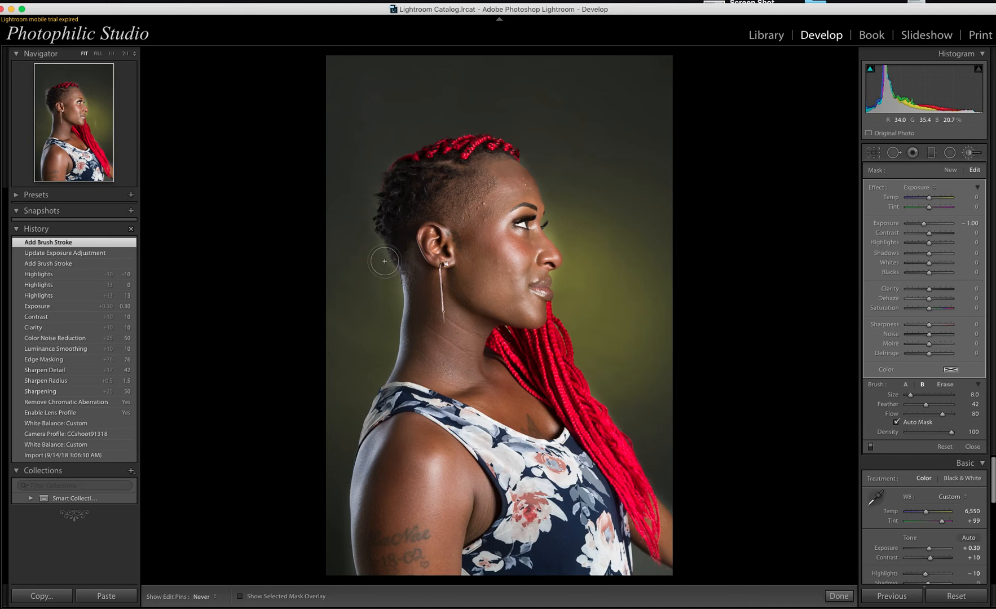
{"action": "mouse_move", "coordinate": [380, 254]}
{"action": "left_mouse_down"}
{"action": "mouse_move", "coordinate": [366, 207]}
{"action": "mouse_move", "coordinate": [378, 165]}
{"action": "mouse_move", "coordinate": [366, 211]}
{"action": "mouse_move", "coordinate": [398, 305]}
{"action": "mouse_move", "coordinate": [386, 366]}
{"action": "mouse_move", "coordinate": [343, 424]}
{"action": "mouse_move", "coordinate": [356, 434]}
{"action": "mouse_move", "coordinate": [340, 514]}
{"action": "mouse_move", "coordinate": [352, 577]}
{"action": "mouse_move", "coordinate": [337, 396]}
{"action": "mouse_move", "coordinate": [355, 287]}
{"action": "mouse_move", "coordinate": [371, 357]}
{"action": "mouse_move", "coordinate": [325, 188]}
{"action": "mouse_move", "coordinate": [448, 62]}
{"action": "mouse_move", "coordinate": [616, 88]}
{"action": "mouse_move", "coordinate": [613, 142]}
{"action": "mouse_move", "coordinate": [584, 206]}
{"action": "left_mouse_up"}
{"action": "key", "text": "h"}
Step: Darken more backdrop near the braids, between face and braids, above the head and behind the neck
{"action": "key", "text": "]"}
{"action": "key", "text": "]"}
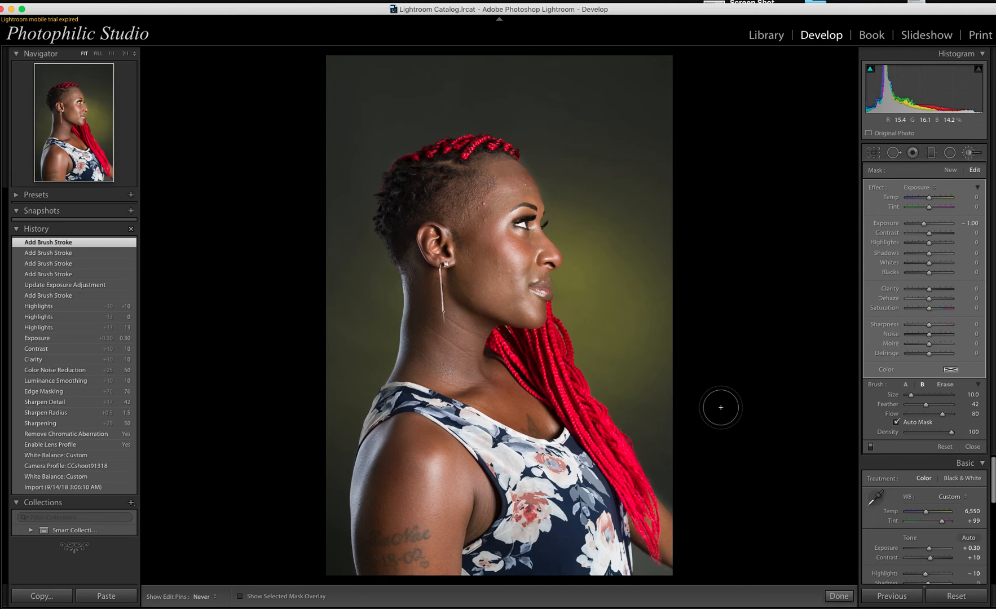
{"action": "left_click_drag", "start_coordinate": [656, 486], "coordinate": [666, 507]}
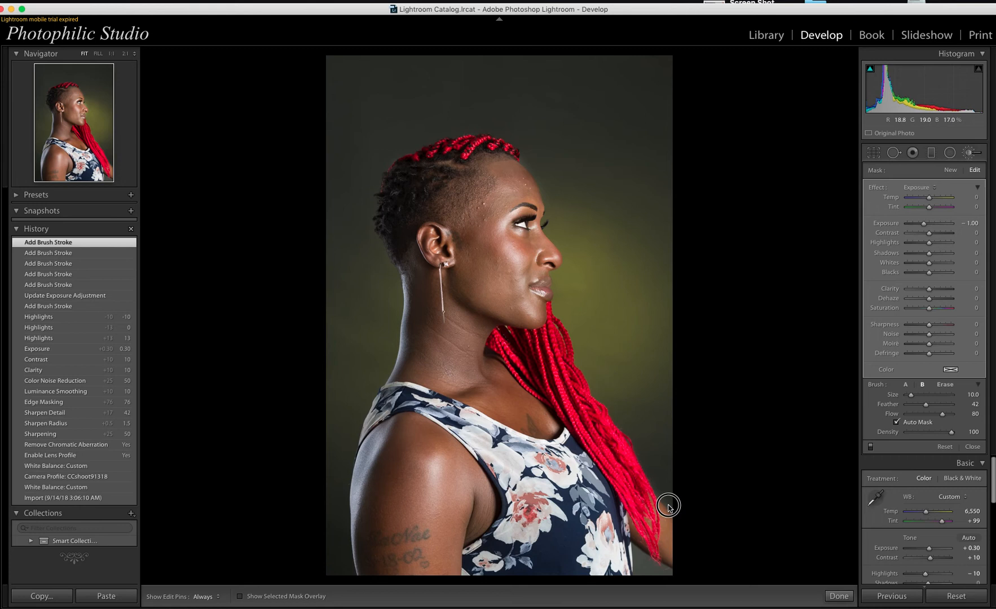
{"action": "key", "text": "h"}
{"action": "left_click", "coordinate": [650, 339]}
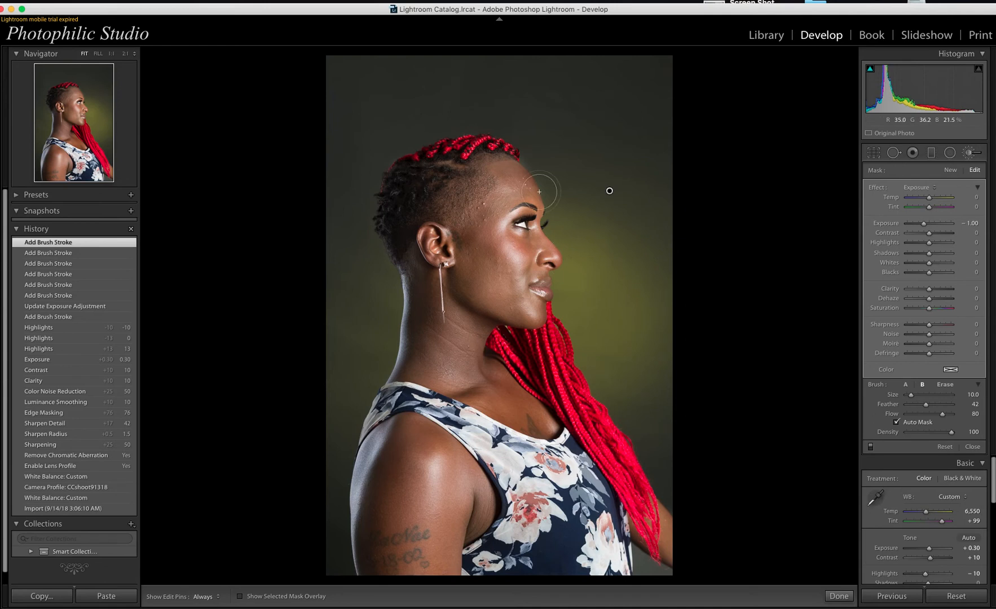
{"action": "key", "text": "h"}
{"action": "left_click", "coordinate": [368, 196]}
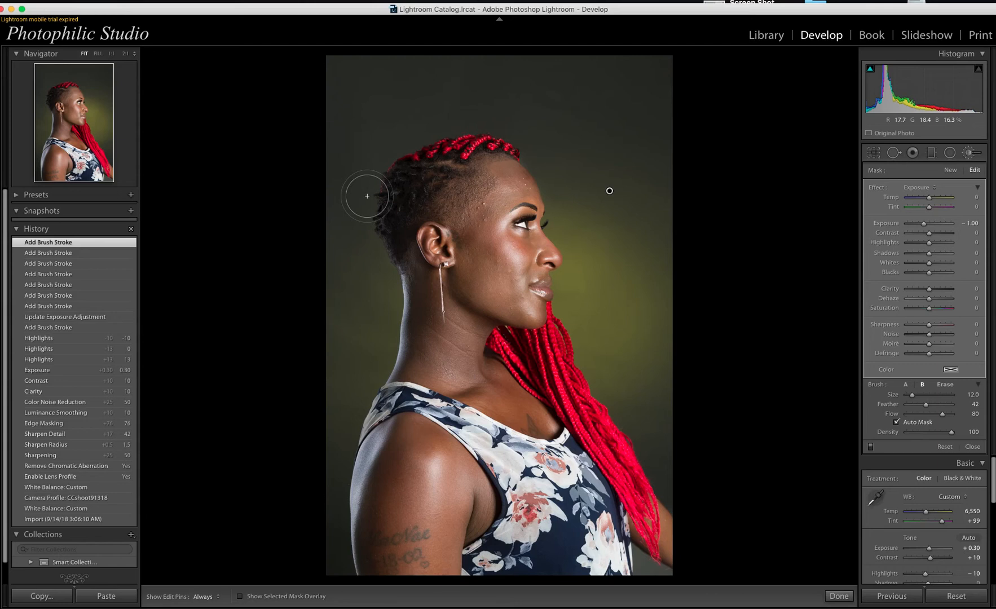
{"action": "key", "text": "bracketright"}
{"action": "key", "text": "bracketright"}
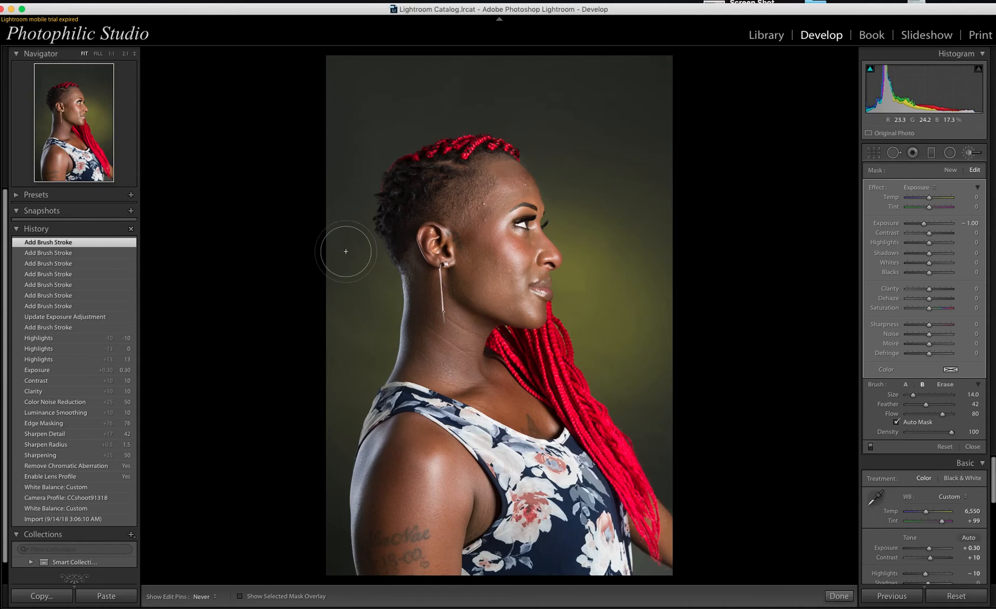
{"action": "left_click", "coordinate": [350, 261]}
{"action": "key", "text": "bracketleft"}
{"action": "key", "text": "bracketleft"}
{"action": "key", "text": "bracketleft"}
{"action": "key", "text": "bracketleft"}
{"action": "key", "text": "bracketleft"}
{"action": "key", "text": "bracketleft"}
{"action": "key", "text": "bracketleft"}
{"action": "key", "text": "bracketleft"}
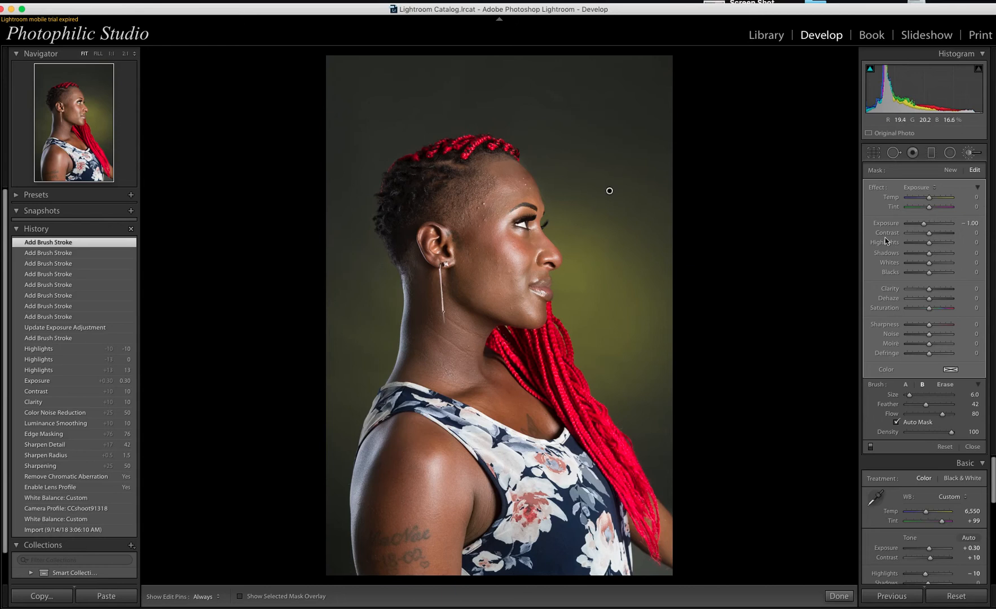
Step: Keep the mask Exposure at -1.00 and turn on the Show Selected Mask Overlay
{"action": "left_click", "coordinate": [972, 223]}
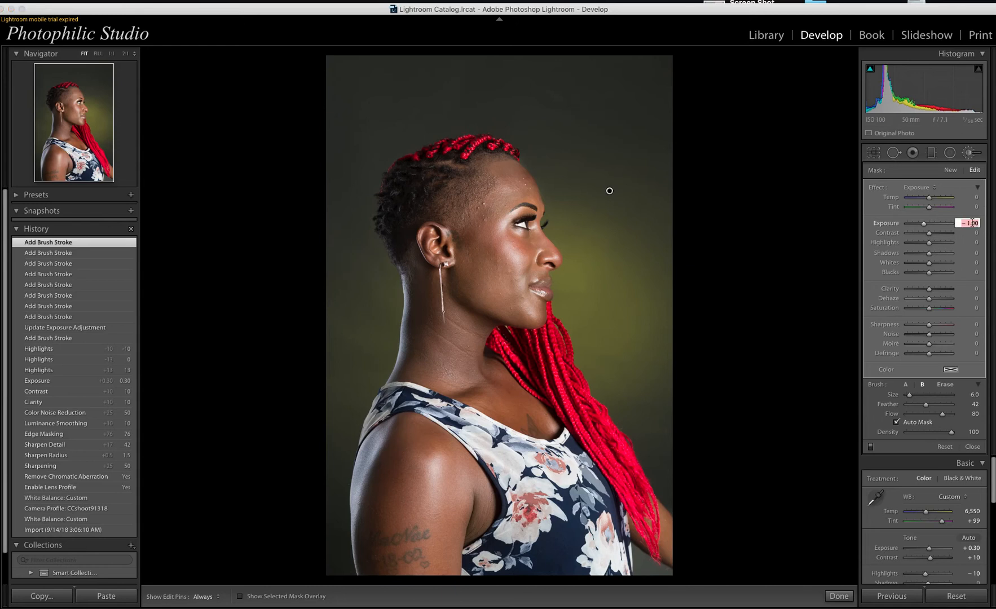
{"action": "type", "text": "0"}
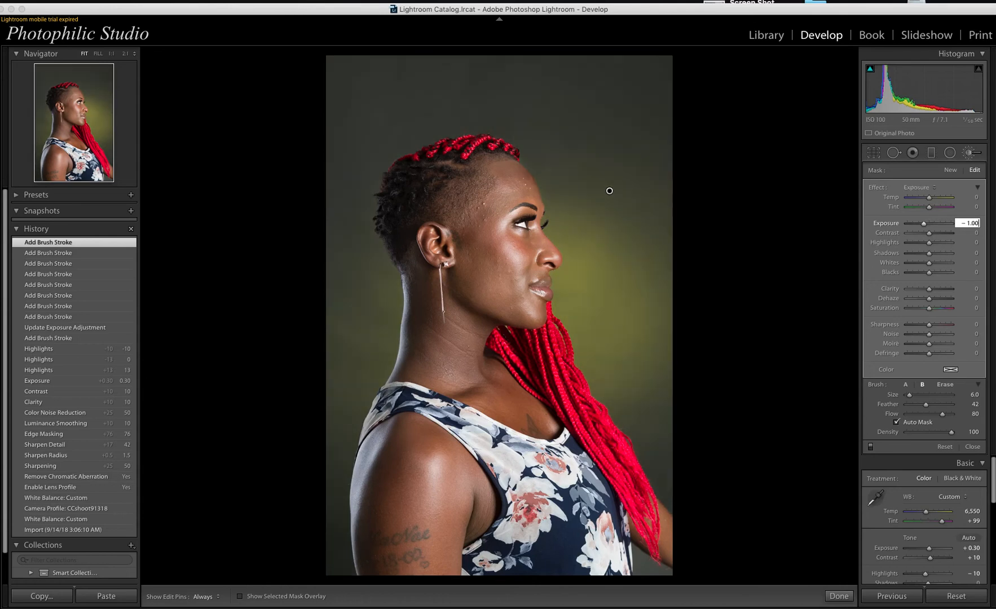
{"action": "key", "text": "Return"}
{"action": "key", "text": "Tab"}
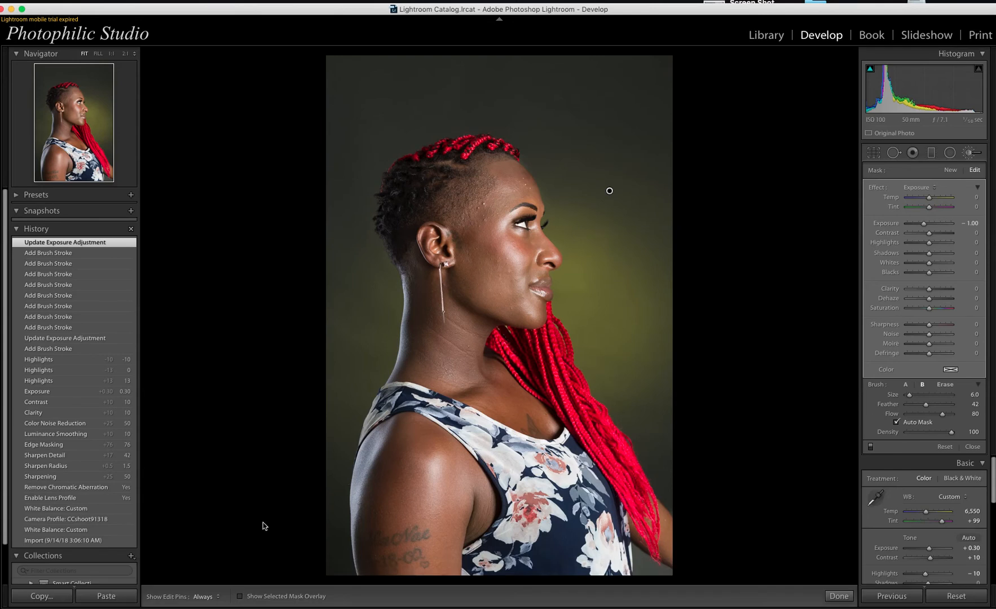
{"action": "left_click", "coordinate": [241, 597]}
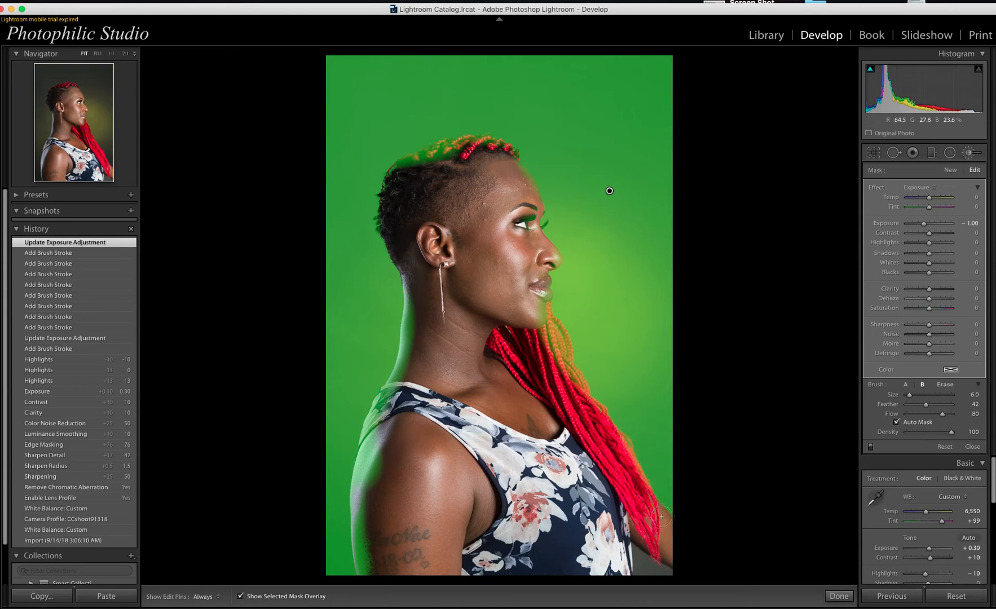
Step: In Erase mode, remove the mask from the shoulder and along the neck edge
{"action": "left_click", "coordinate": [945, 384]}
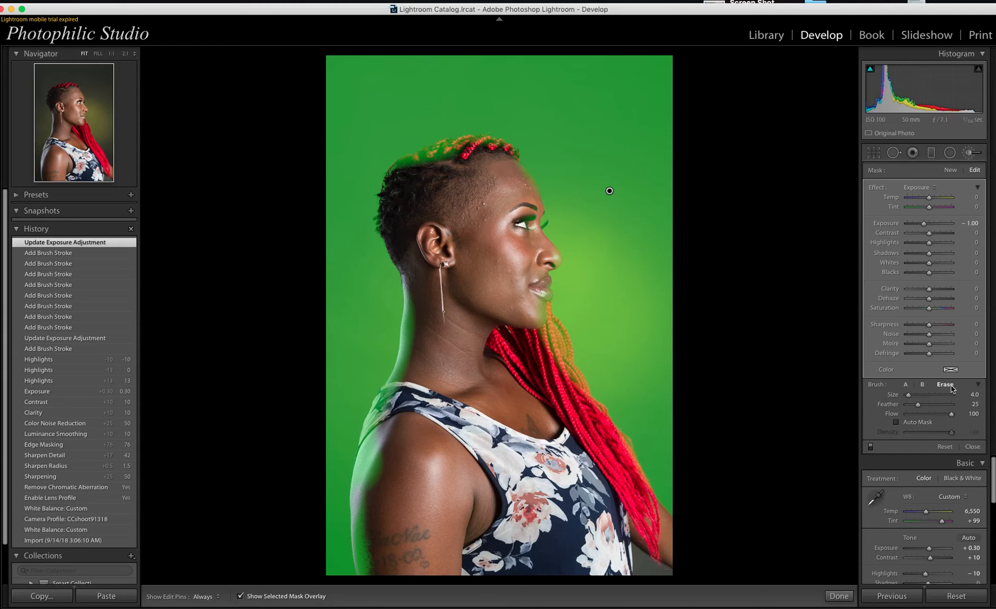
{"action": "scroll", "coordinate": [543, 418], "scroll_direction": "up", "scroll_amount": 4}
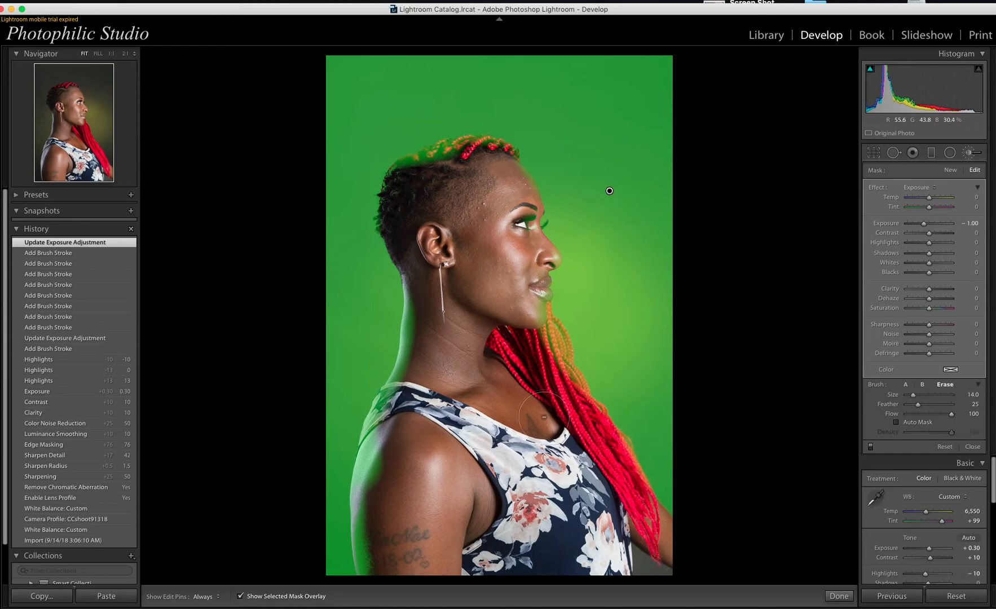
{"action": "scroll", "coordinate": [543, 417], "scroll_direction": "down", "scroll_amount": 1}
{"action": "scroll", "coordinate": [376, 432], "scroll_direction": "down", "scroll_amount": 4}
{"action": "mouse_move", "coordinate": [375, 456]}
{"action": "left_mouse_down"}
{"action": "mouse_move", "coordinate": [376, 569]}
{"action": "mouse_move", "coordinate": [360, 550]}
{"action": "mouse_move", "coordinate": [365, 476]}
{"action": "mouse_move", "coordinate": [381, 436]}
{"action": "mouse_move", "coordinate": [361, 462]}
{"action": "mouse_move", "coordinate": [373, 588]}
{"action": "mouse_move", "coordinate": [370, 424]}
{"action": "mouse_move", "coordinate": [402, 362]}
{"action": "mouse_move", "coordinate": [409, 266]}
{"action": "left_mouse_up"}
{"action": "key", "text": "bracketright"}
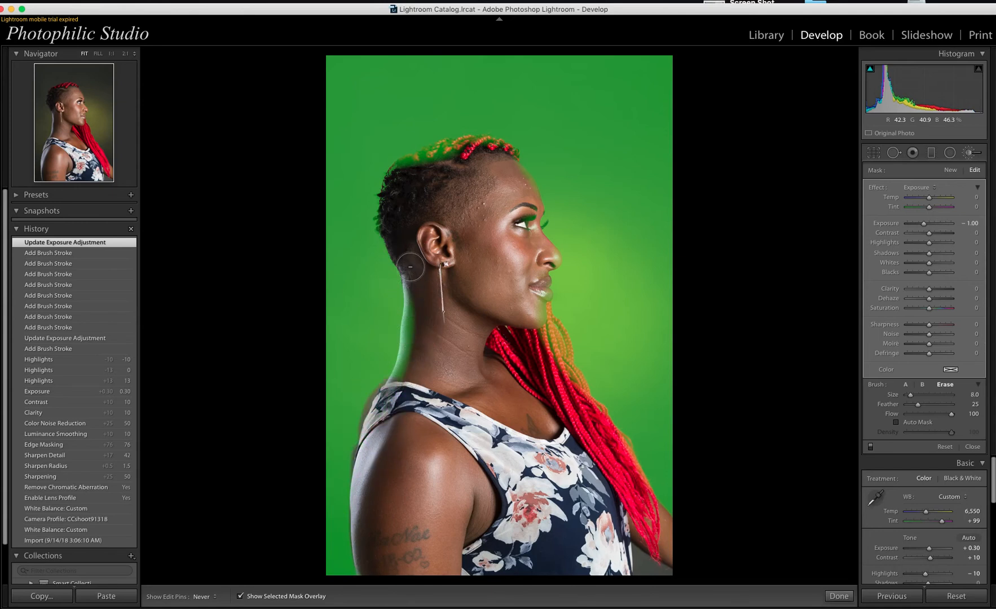
{"action": "mouse_move", "coordinate": [411, 268]}
{"action": "left_mouse_down"}
{"action": "mouse_move", "coordinate": [411, 338]}
{"action": "mouse_move", "coordinate": [409, 304]}
{"action": "left_mouse_up"}
{"action": "key", "text": "bracketright"}
{"action": "key", "text": "bracketright"}
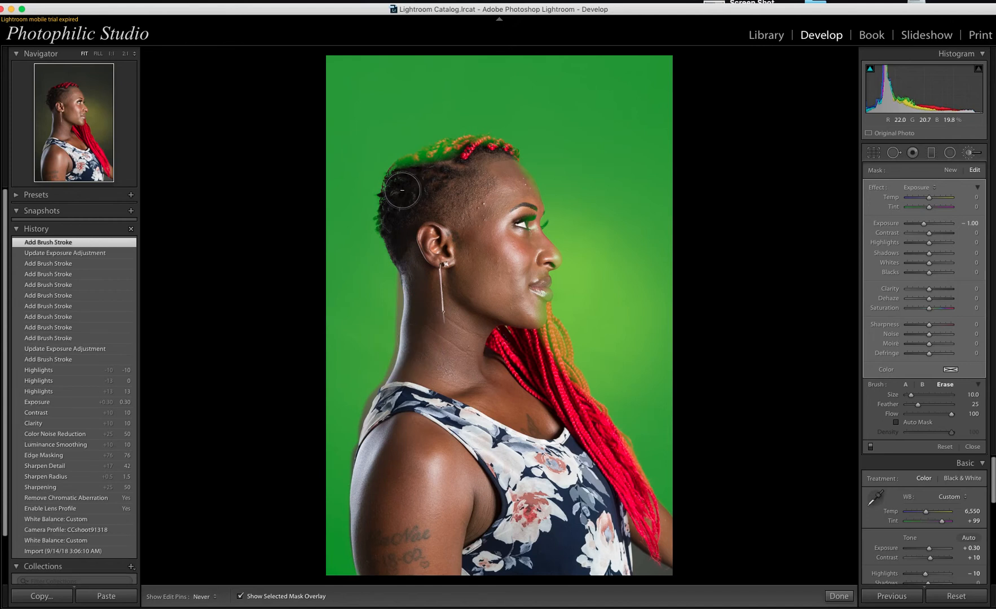
{"action": "key", "text": "bracketleft"}
{"action": "key", "text": "bracketleft"}
{"action": "key", "text": "bracketleft"}
{"action": "key", "text": "bracketleft"}
{"action": "key", "text": "bracketleft"}
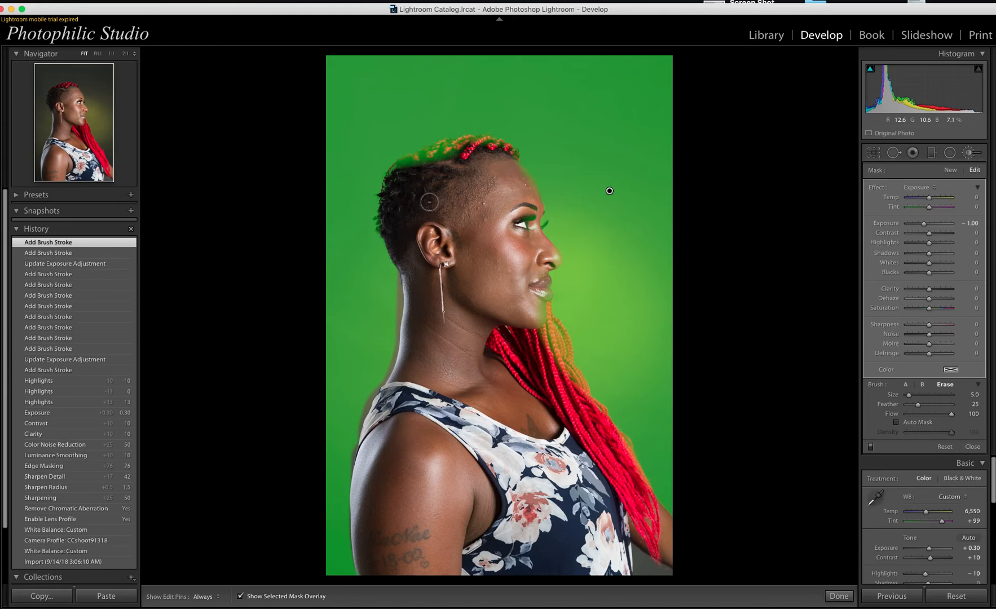
Step: Erase mask spill along the hair edge, chin and jaw, and down the braids
{"action": "mouse_move", "coordinate": [407, 165]}
{"action": "left_mouse_down"}
{"action": "mouse_move", "coordinate": [482, 150]}
{"action": "mouse_move", "coordinate": [502, 157]}
{"action": "mouse_move", "coordinate": [453, 144]}
{"action": "mouse_move", "coordinate": [404, 167]}
{"action": "mouse_move", "coordinate": [451, 144]}
{"action": "mouse_move", "coordinate": [502, 149]}
{"action": "left_mouse_up"}
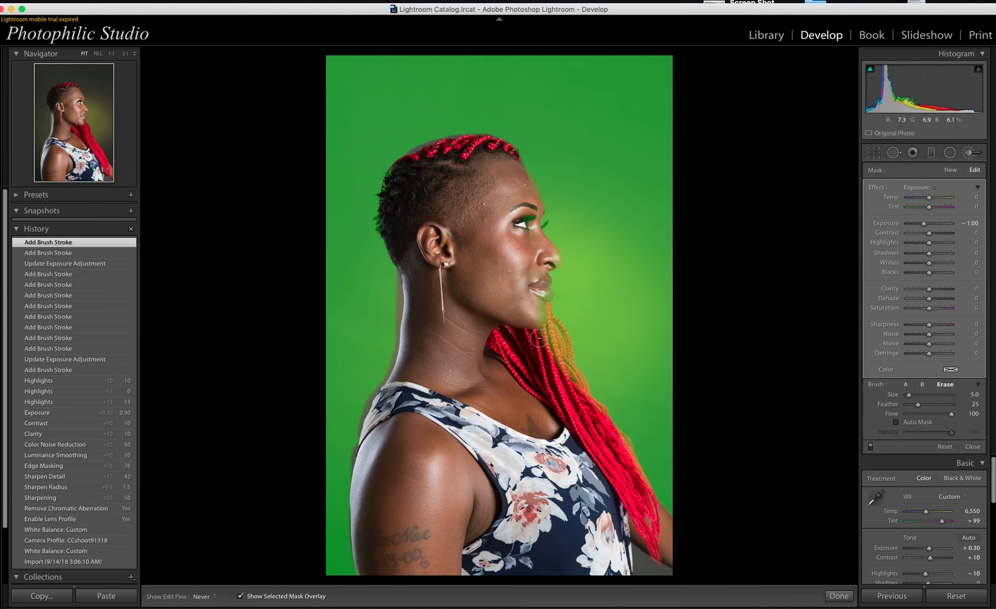
{"action": "left_click_drag", "start_coordinate": [539, 338], "coordinate": [538, 306]}
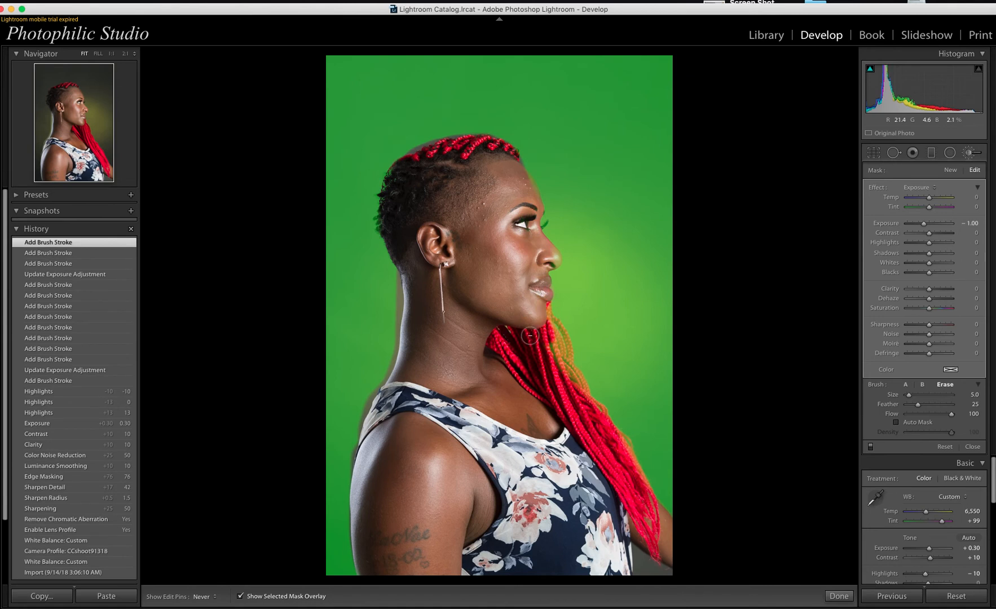
{"action": "left_click_drag", "start_coordinate": [542, 346], "coordinate": [535, 349]}
{"action": "key", "text": "bracketleft"}
{"action": "key", "text": "bracketleft"}
{"action": "key", "text": "h"}
{"action": "mouse_move", "coordinate": [547, 309]}
{"action": "left_mouse_down"}
{"action": "mouse_move", "coordinate": [589, 408]}
{"action": "mouse_move", "coordinate": [544, 320]}
{"action": "mouse_move", "coordinate": [546, 351]}
{"action": "mouse_move", "coordinate": [574, 375]}
{"action": "mouse_move", "coordinate": [654, 501]}
{"action": "left_mouse_up"}
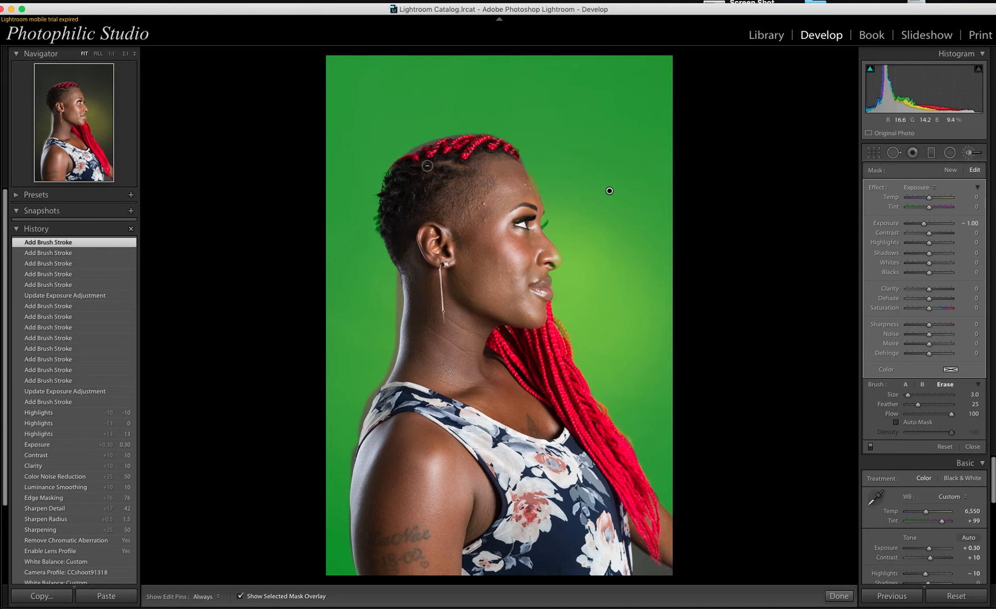
{"action": "key", "text": "h"}
Step: Erase the mask spill at the forehead edge and on the nose, then return to brush B
{"action": "left_click", "coordinate": [519, 172]}
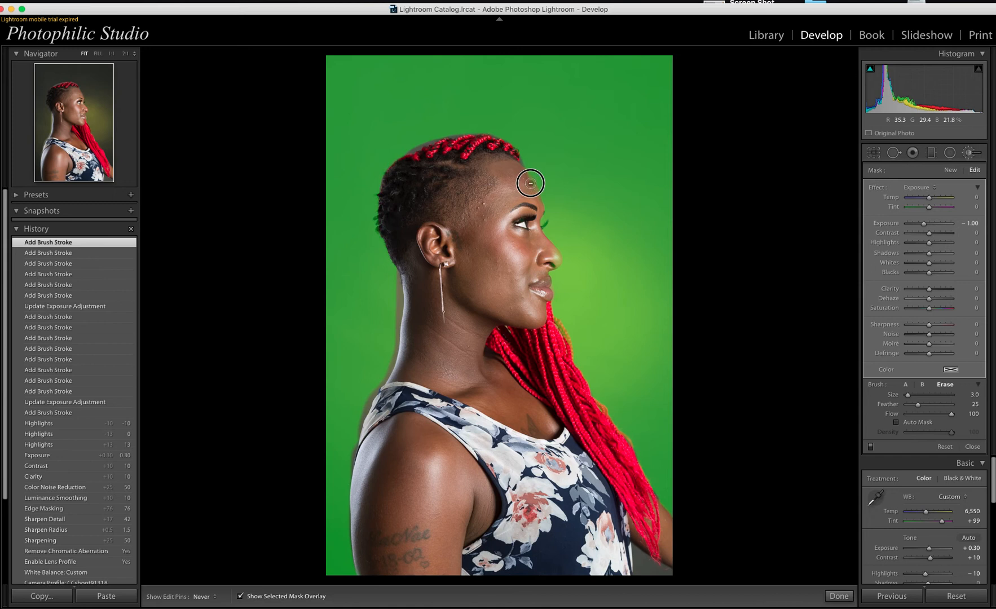
{"action": "left_click", "coordinate": [538, 213], "text": "shift"}
{"action": "left_click", "coordinate": [549, 252]}
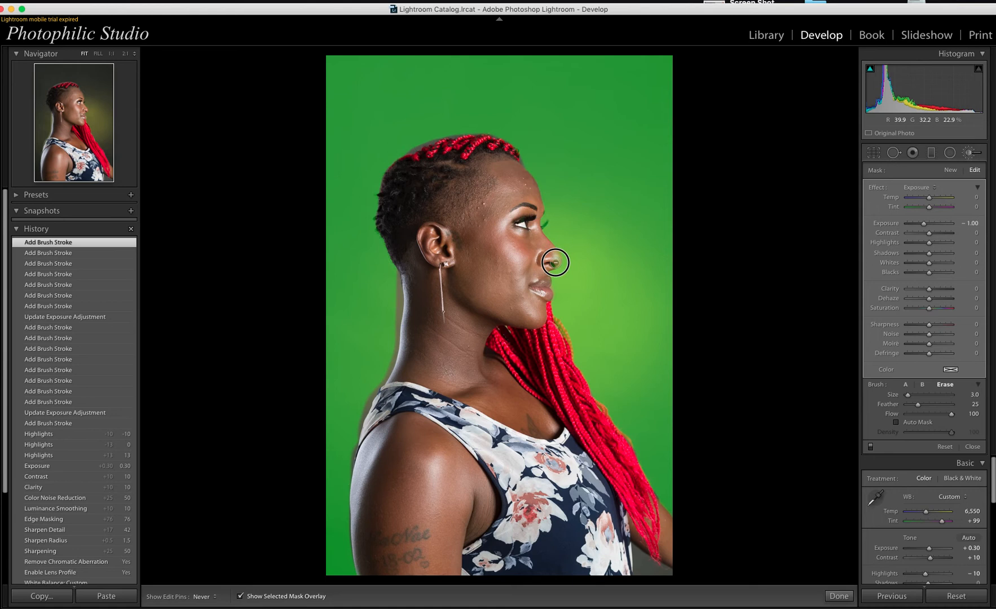
{"action": "key", "text": "h"}
{"action": "key", "text": "h"}
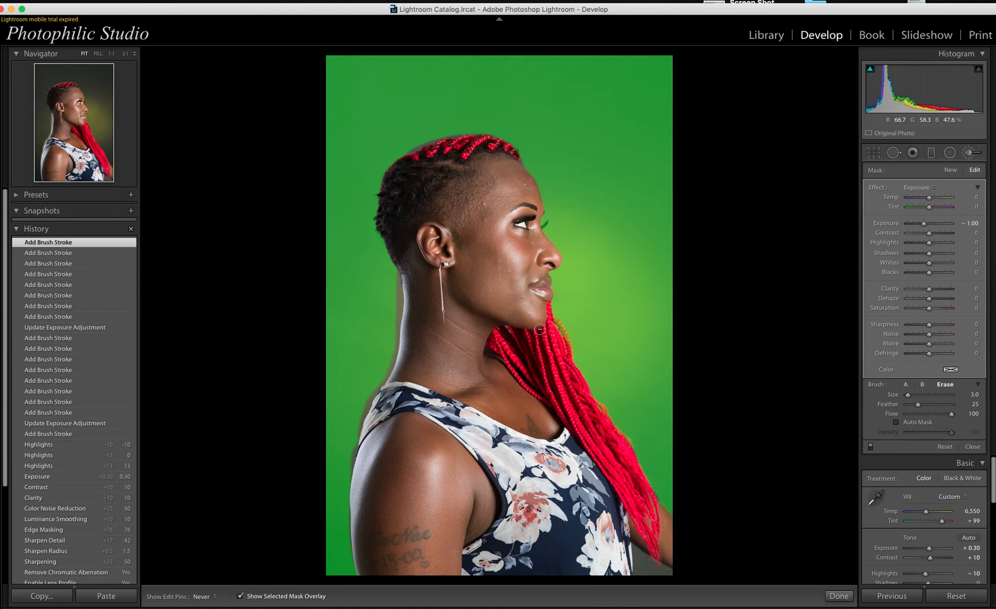
{"action": "key", "text": "h"}
{"action": "left_click", "coordinate": [920, 385]}
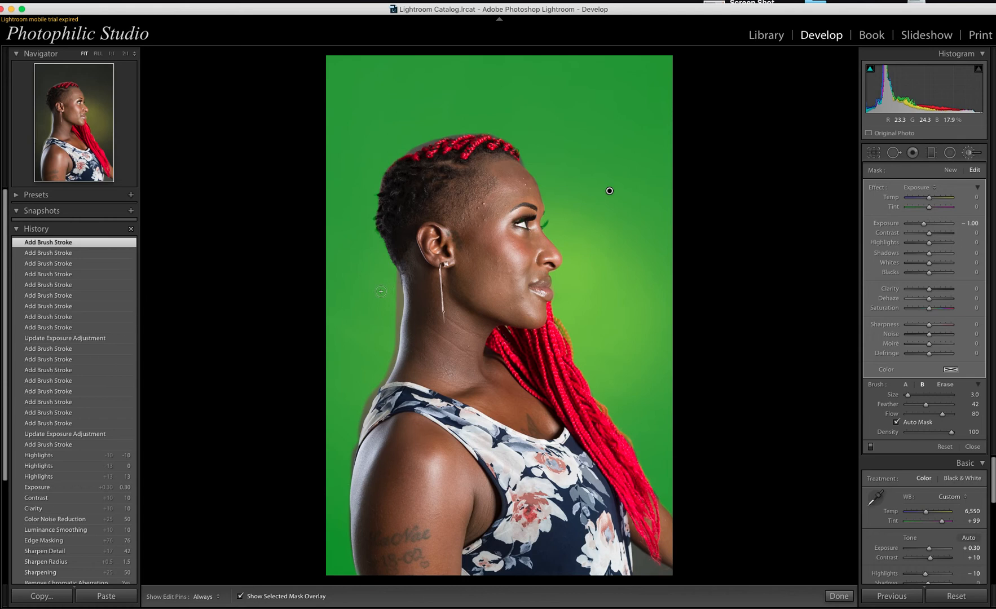
Step: Paint the mask along the back of the neck and down the shoulder edge
{"action": "key", "text": "h"}
{"action": "left_click_drag", "start_coordinate": [399, 280], "coordinate": [393, 352]}
{"action": "left_click_drag", "start_coordinate": [390, 369], "coordinate": [335, 463]}
{"action": "left_click", "coordinate": [367, 399]}
{"action": "key", "text": "bracketright"}
{"action": "mouse_move", "coordinate": [367, 409]}
{"action": "left_mouse_down"}
{"action": "mouse_move", "coordinate": [351, 424]}
{"action": "mouse_move", "coordinate": [344, 481]}
{"action": "mouse_move", "coordinate": [357, 413]}
{"action": "left_mouse_up"}
{"action": "left_click_drag", "start_coordinate": [382, 357], "coordinate": [393, 278]}
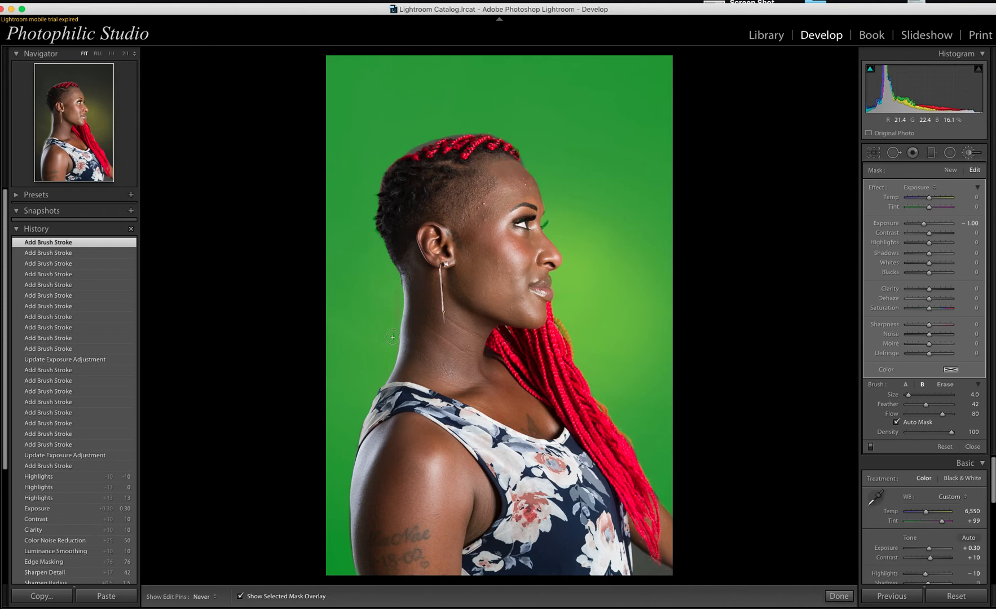
{"action": "left_click_drag", "start_coordinate": [392, 322], "coordinate": [395, 289]}
Step: With a smaller brush, paint the mask along the hairline above the braids and at the back
{"action": "key", "text": "h"}
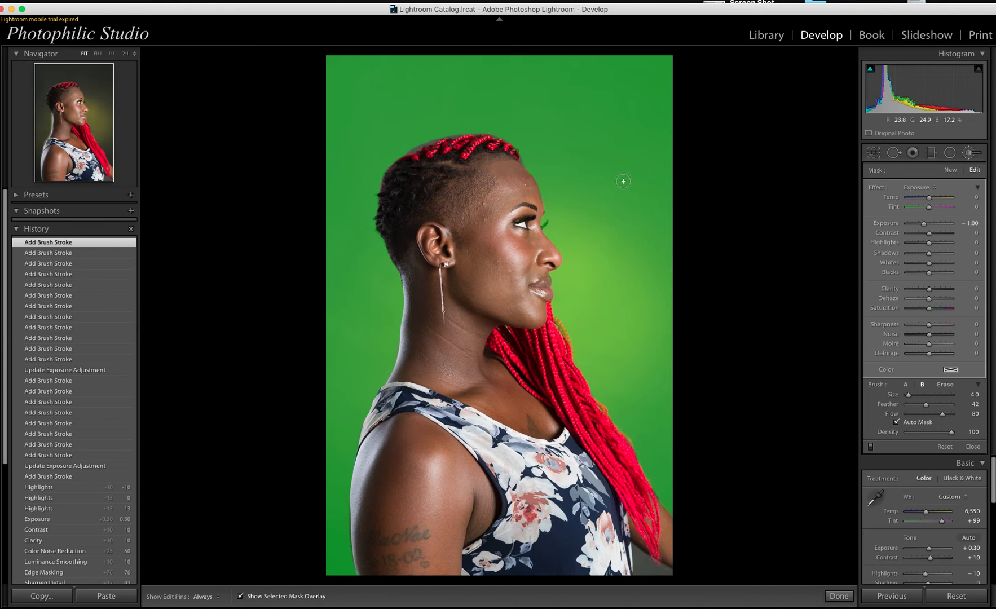
{"action": "key", "text": "bracketleft"}
{"action": "left_click", "coordinate": [521, 158]}
{"action": "key", "text": "h"}
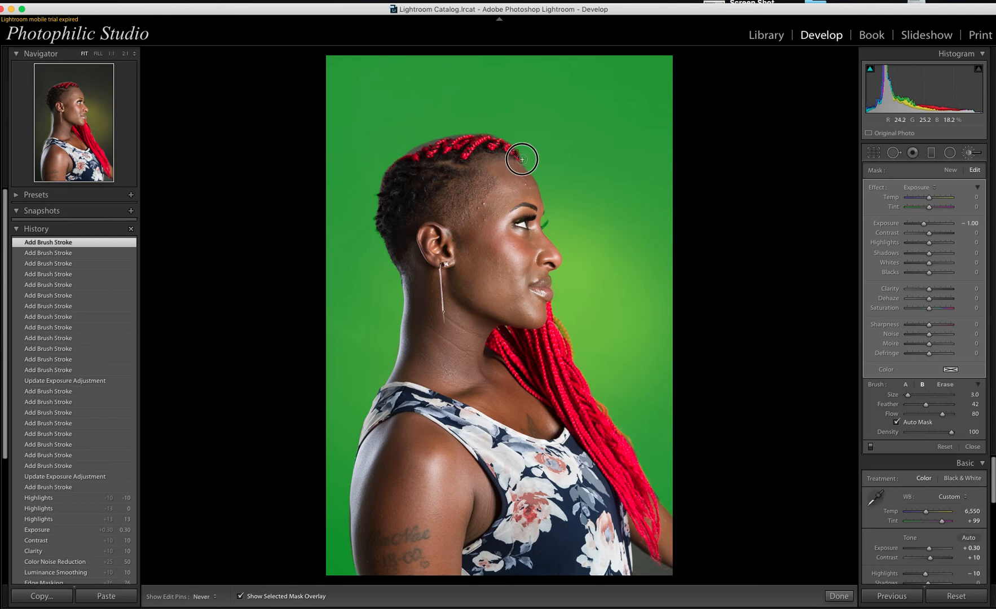
{"action": "left_click", "coordinate": [522, 159]}
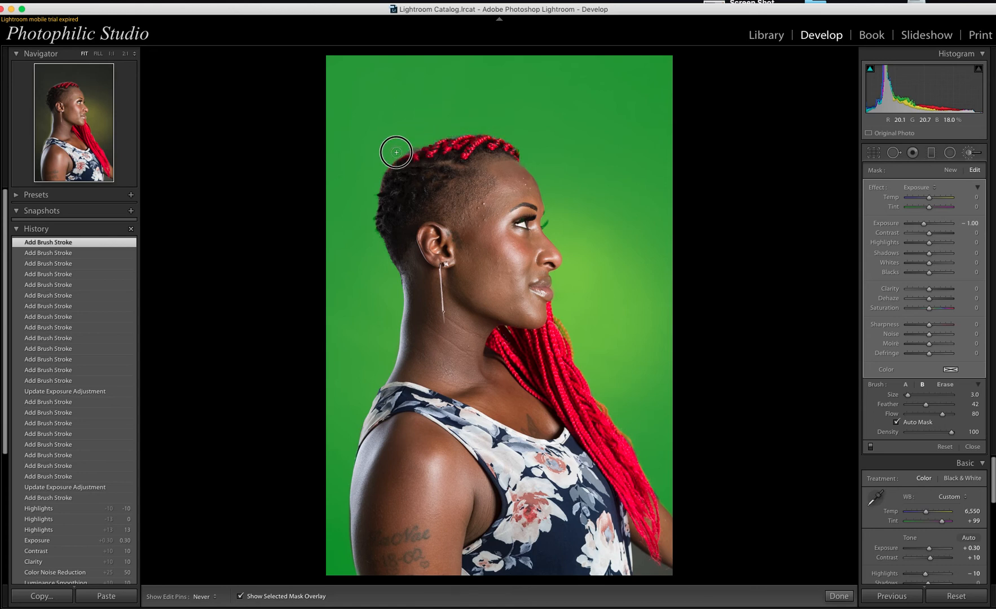
{"action": "left_click_drag", "start_coordinate": [395, 152], "coordinate": [382, 154]}
{"action": "left_click", "coordinate": [395, 148]}
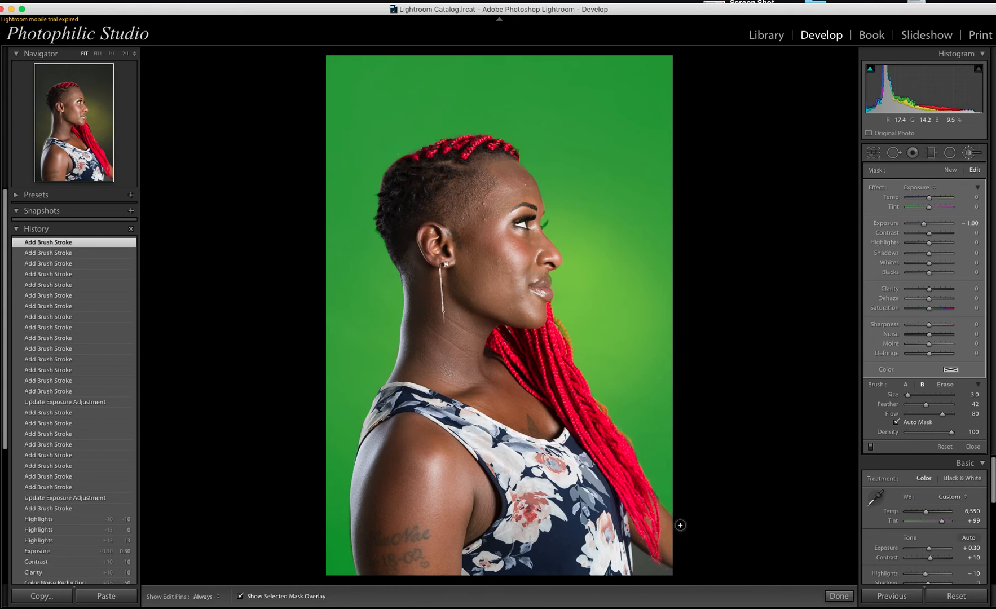
{"action": "key", "text": "h"}
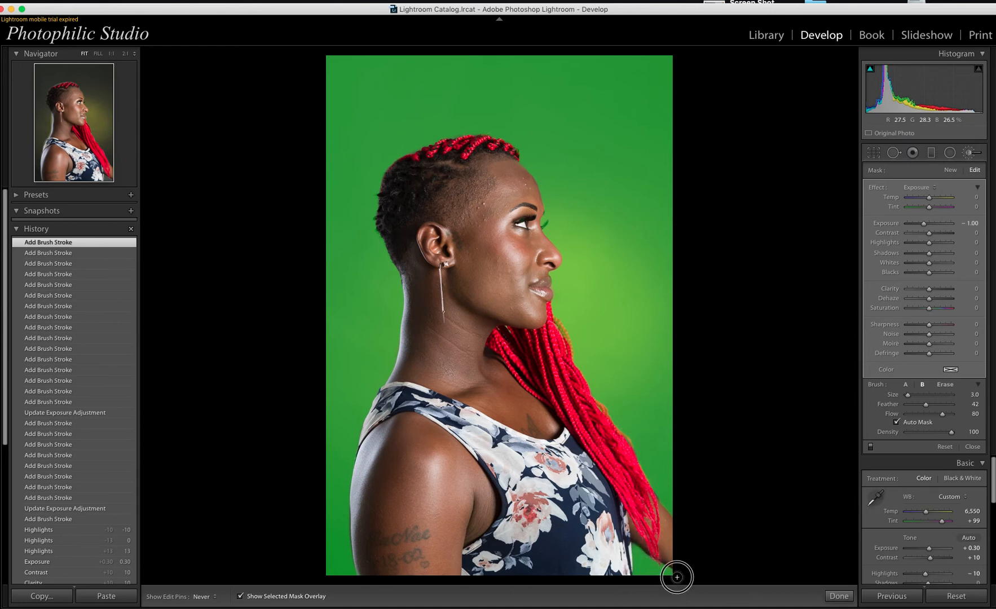
{"action": "key", "text": "h"}
Step: Mask near the bottom of the braids, then at 1:1 paint up the shoulder's dark fringe
{"action": "left_click", "coordinate": [485, 455]}
{"action": "key", "text": "space"}
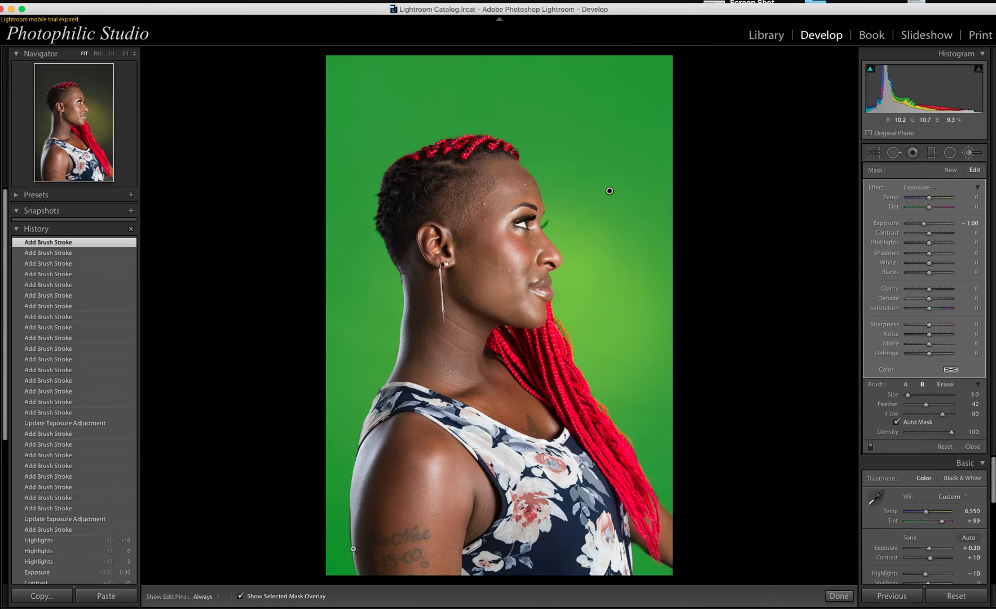
{"action": "left_click", "coordinate": [353, 548]}
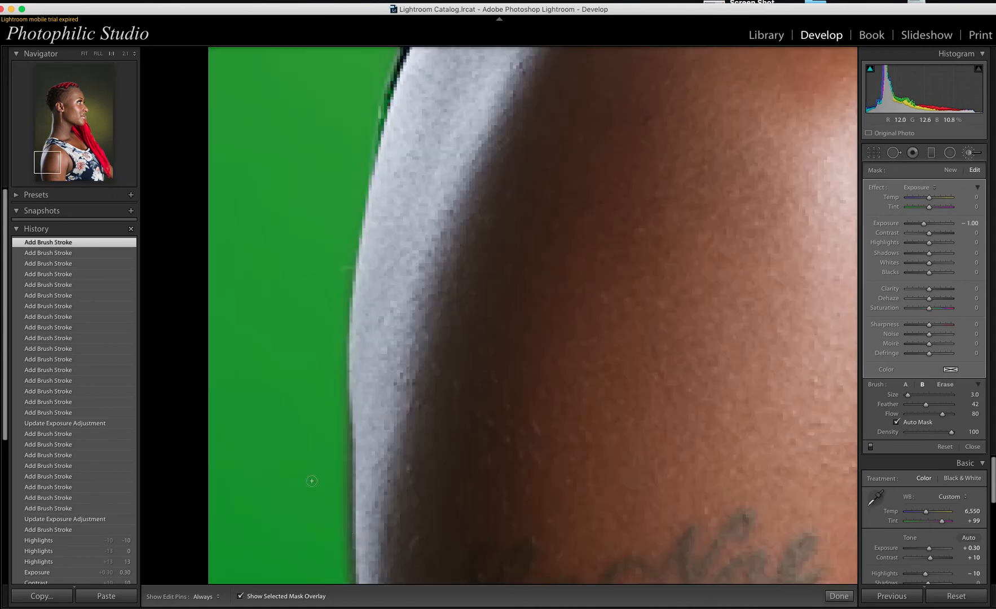
{"action": "key", "text": "bracketright"}
{"action": "key", "text": "h"}
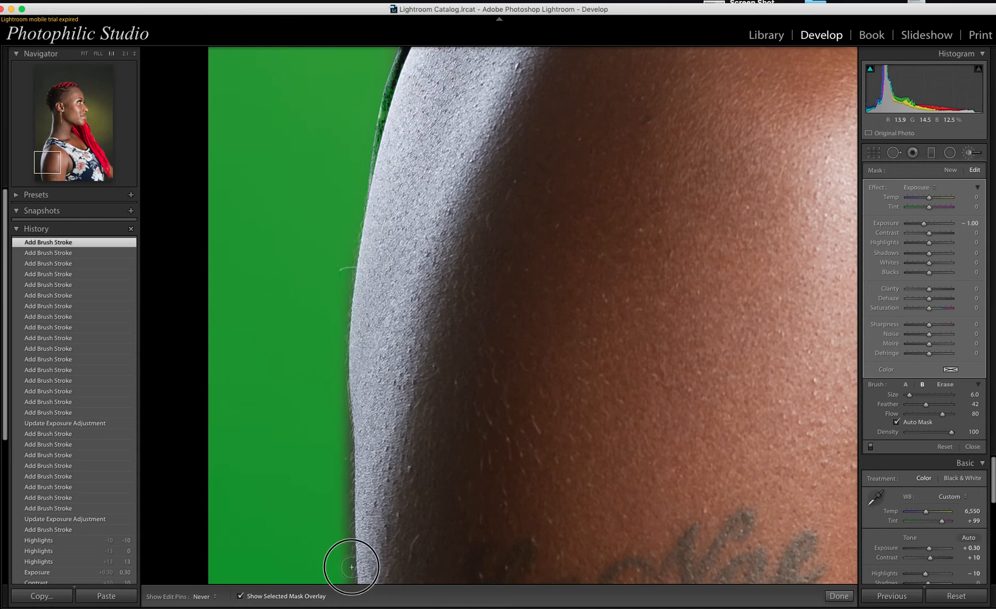
{"action": "left_click_drag", "start_coordinate": [349, 508], "coordinate": [342, 414]}
{"action": "key", "text": "bracketright"}
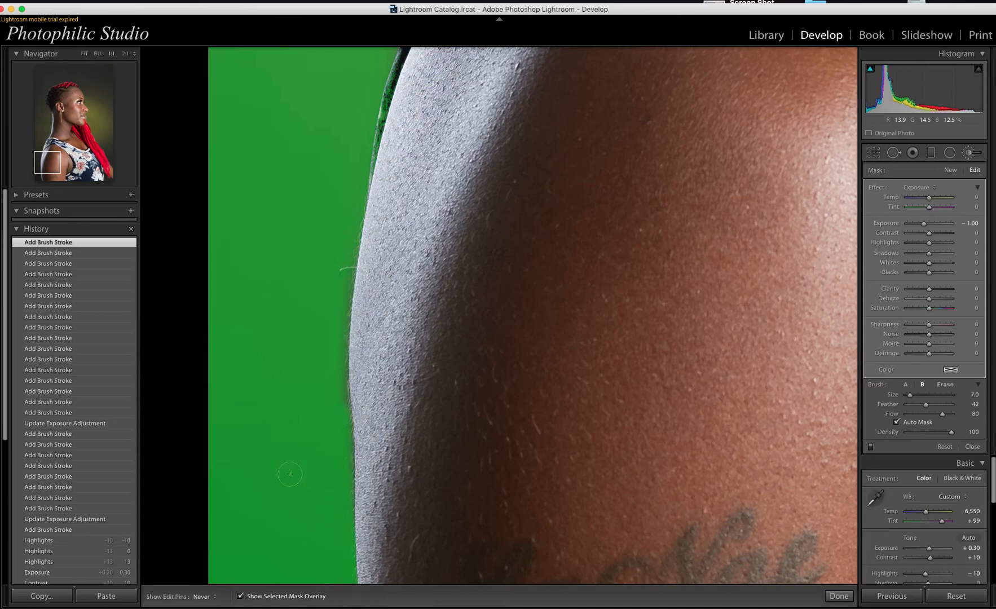
Step: Erase the mask spill along the shoulder edge
{"action": "key", "text": "h"}
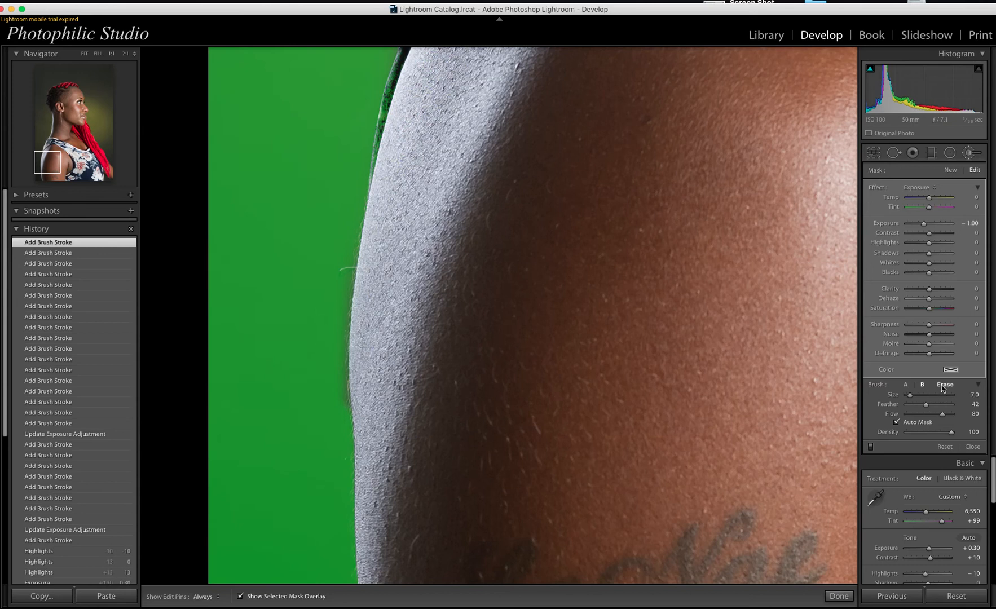
{"action": "left_click", "coordinate": [943, 385]}
{"action": "key", "text": "h"}
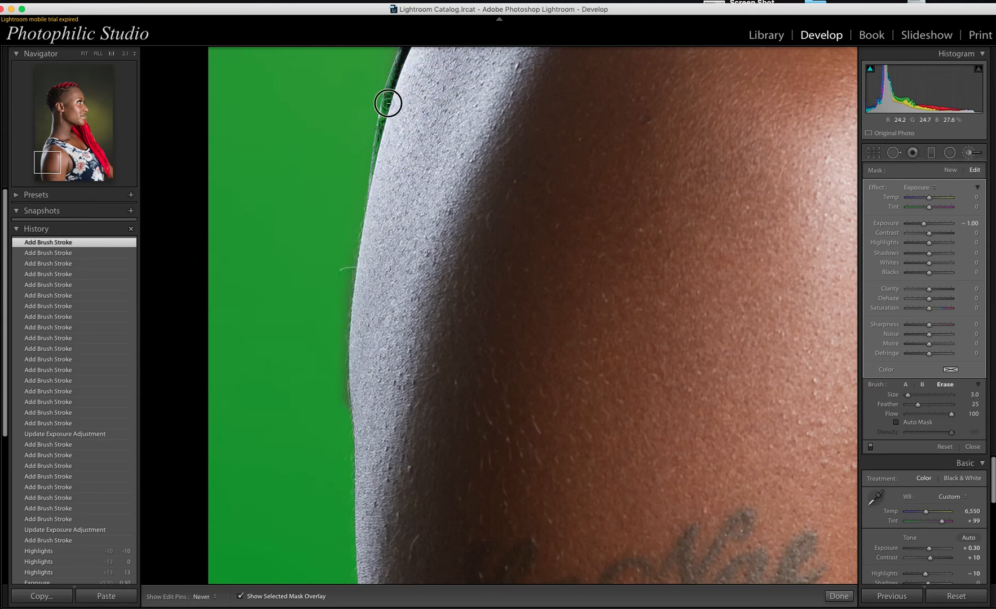
{"action": "left_click_drag", "start_coordinate": [376, 177], "coordinate": [389, 91]}
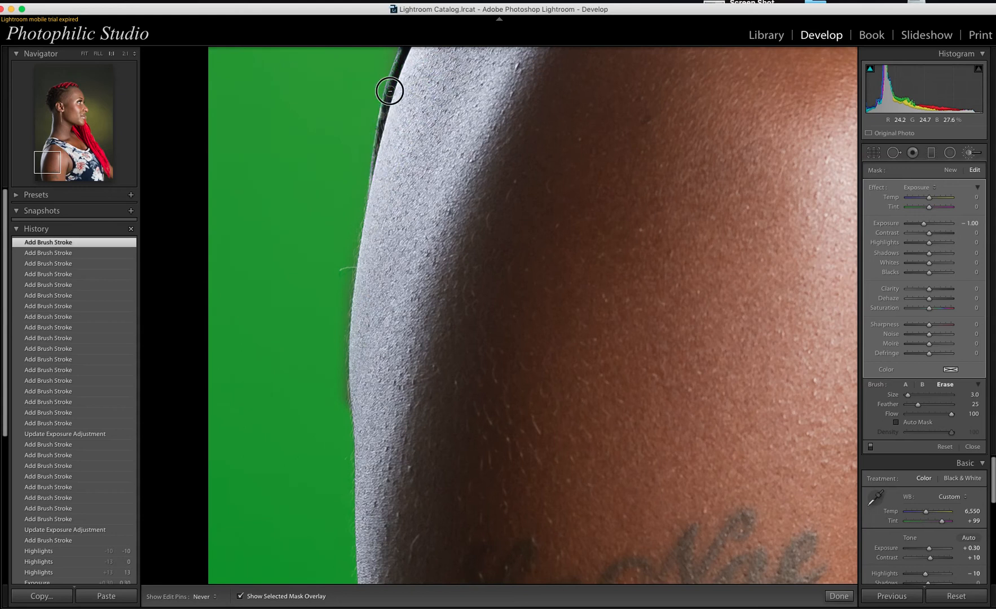
Step: Return to the whole-photo view and hide the mask overlay
{"action": "key", "text": "space"}
{"action": "left_click_drag", "start_coordinate": [512, 291], "coordinate": [516, 285]}
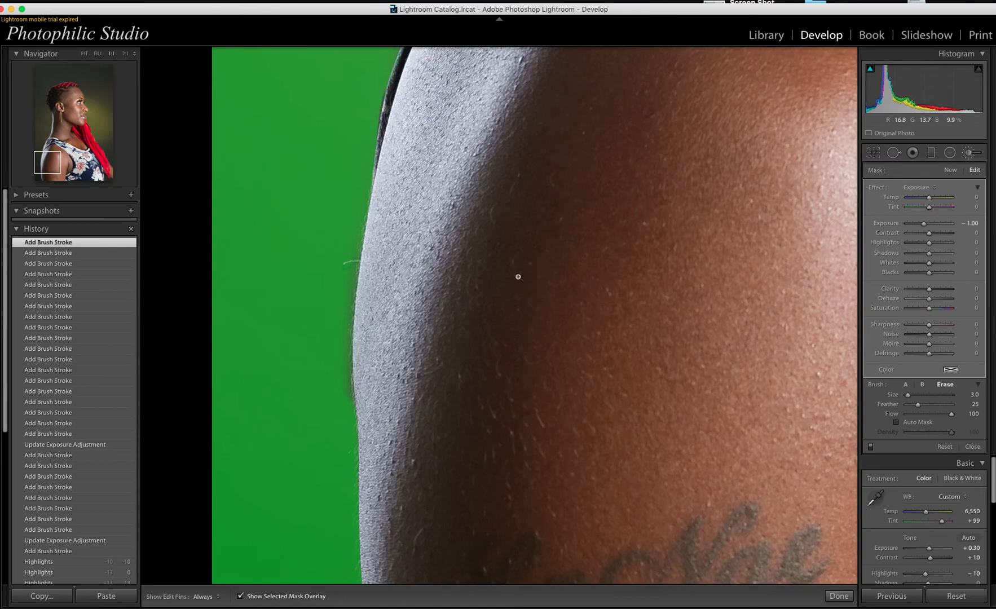
{"action": "left_click", "coordinate": [518, 277]}
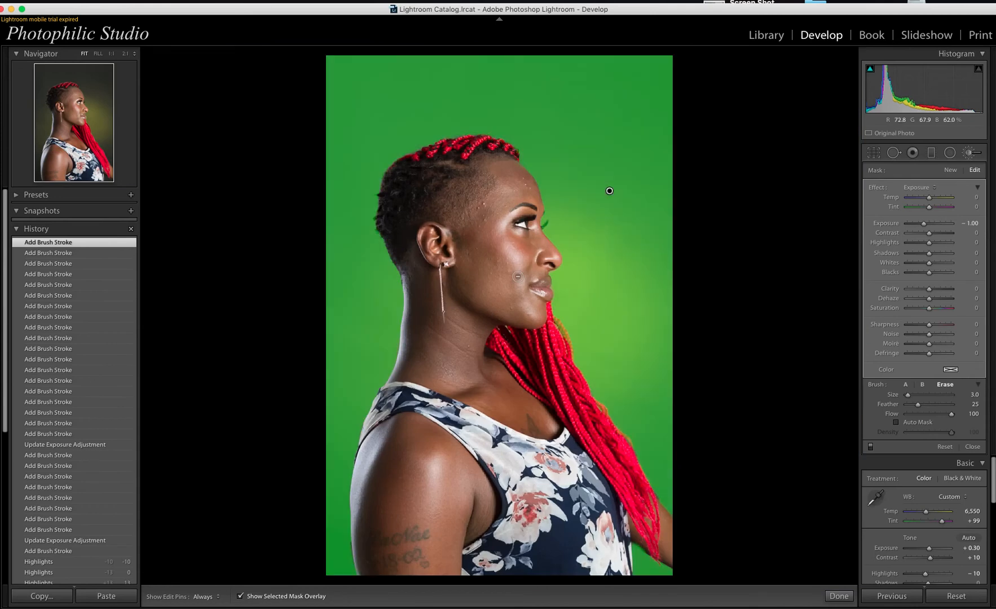
{"action": "left_click", "coordinate": [241, 598]}
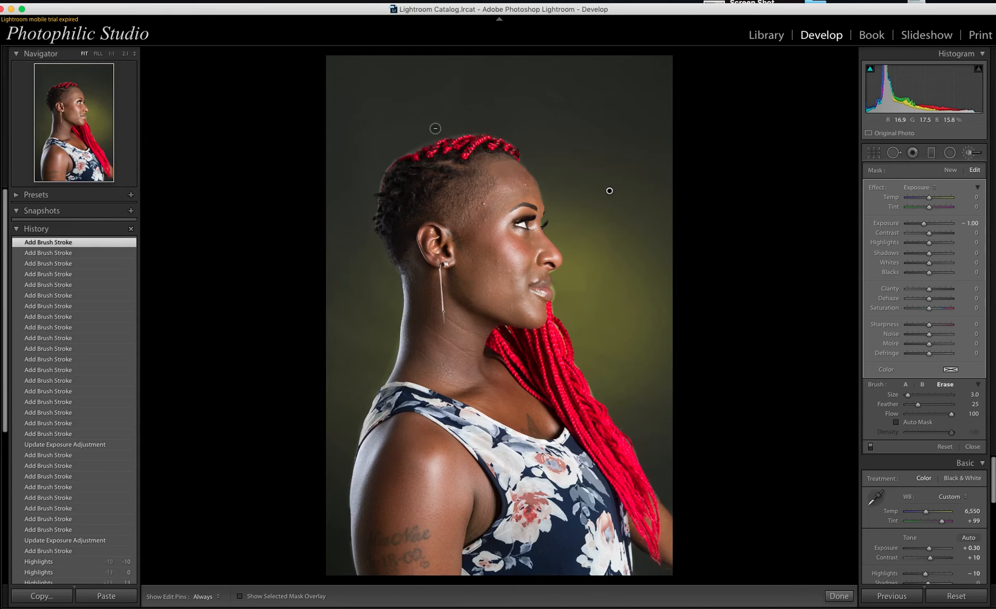
Step: At 1:1, paint the darkening brush over the halo above the braids and along the braid edge
{"action": "left_click", "coordinate": [922, 385]}
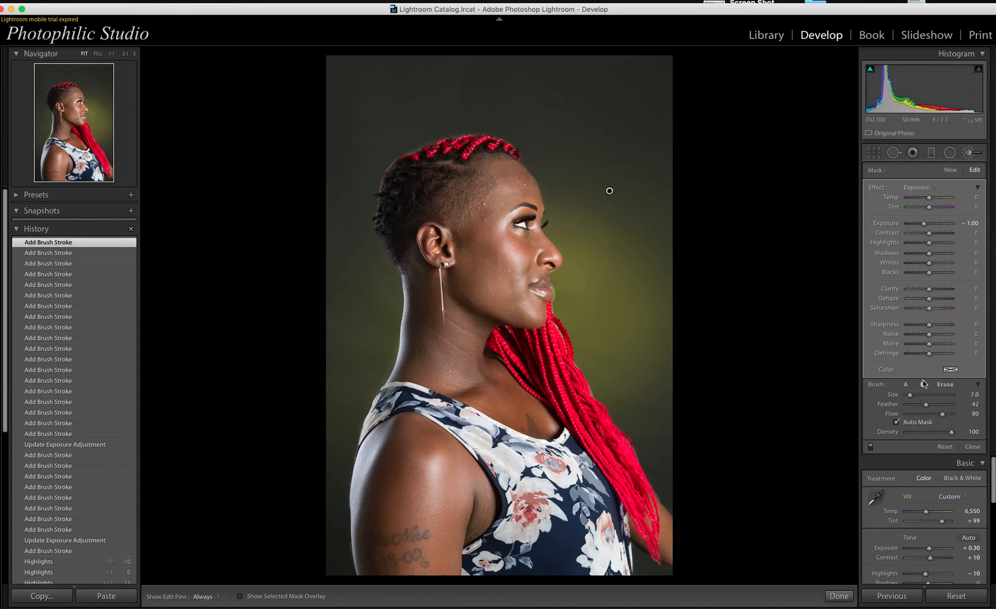
{"action": "left_click", "coordinate": [445, 137]}
{"action": "key", "text": "bracketleft"}
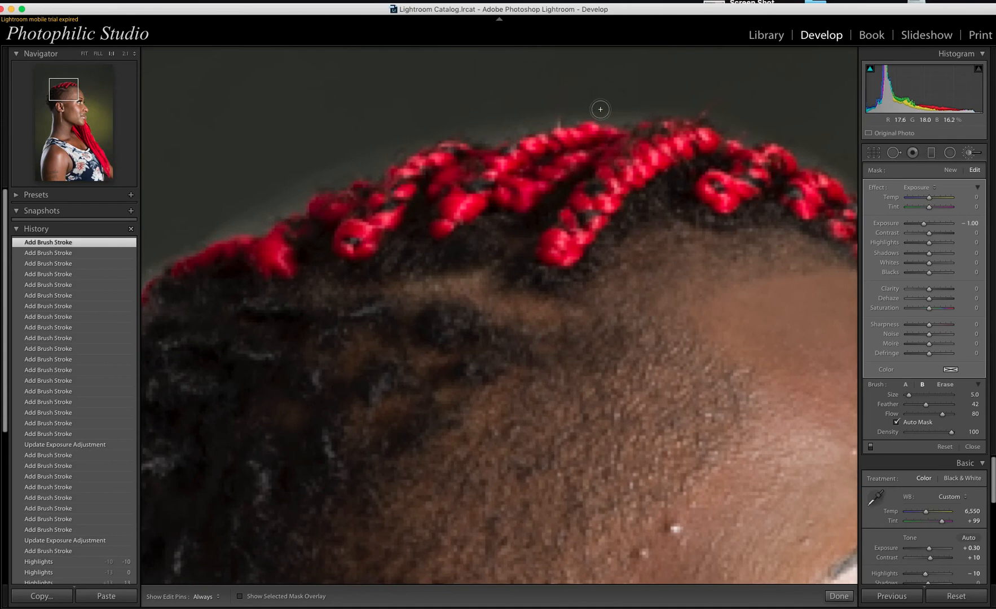
{"action": "key", "text": "bracketright"}
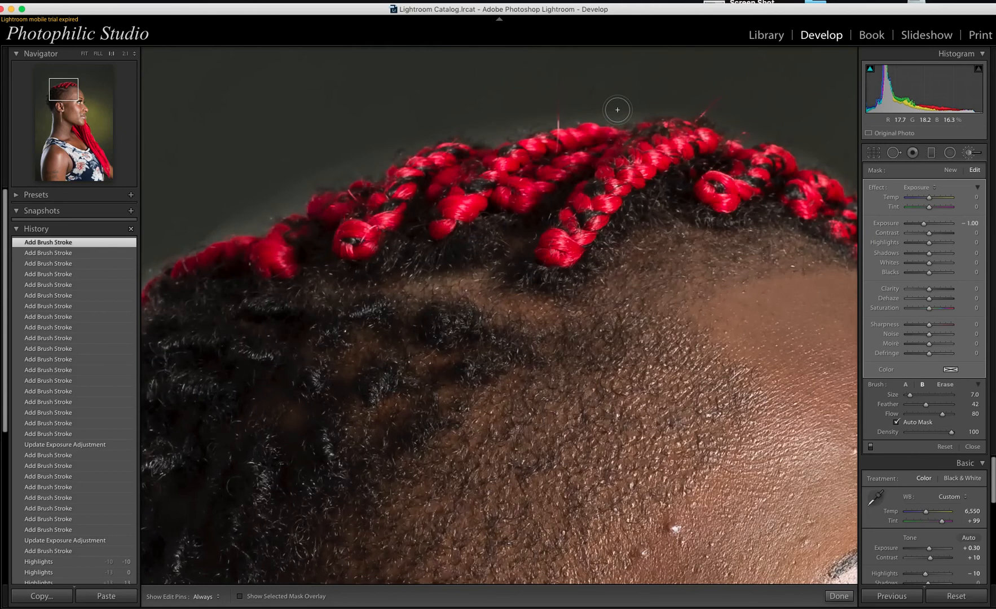
{"action": "mouse_move", "coordinate": [755, 128]}
{"action": "left_mouse_down"}
{"action": "mouse_move", "coordinate": [757, 137]}
{"action": "mouse_move", "coordinate": [742, 129]}
{"action": "mouse_move", "coordinate": [749, 139]}
{"action": "mouse_move", "coordinate": [668, 108]}
{"action": "mouse_move", "coordinate": [616, 107]}
{"action": "mouse_move", "coordinate": [503, 124]}
{"action": "mouse_move", "coordinate": [483, 141]}
{"action": "mouse_move", "coordinate": [456, 127]}
{"action": "mouse_move", "coordinate": [403, 137]}
{"action": "mouse_move", "coordinate": [375, 166]}
{"action": "mouse_move", "coordinate": [286, 186]}
{"action": "mouse_move", "coordinate": [195, 239]}
{"action": "mouse_move", "coordinate": [245, 228]}
{"action": "mouse_move", "coordinate": [352, 167]}
{"action": "mouse_move", "coordinate": [533, 111]}
{"action": "mouse_move", "coordinate": [703, 98]}
{"action": "mouse_move", "coordinate": [863, 180]}
{"action": "mouse_move", "coordinate": [805, 154]}
{"action": "mouse_move", "coordinate": [751, 111]}
{"action": "mouse_move", "coordinate": [821, 160]}
{"action": "left_mouse_up"}
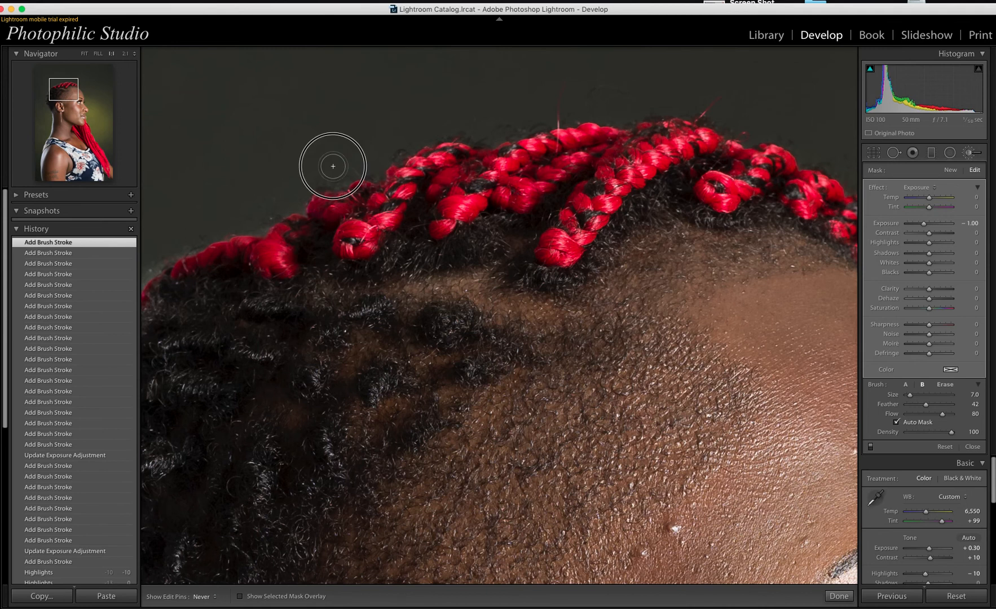
{"action": "left_click_drag", "start_coordinate": [332, 166], "coordinate": [289, 204]}
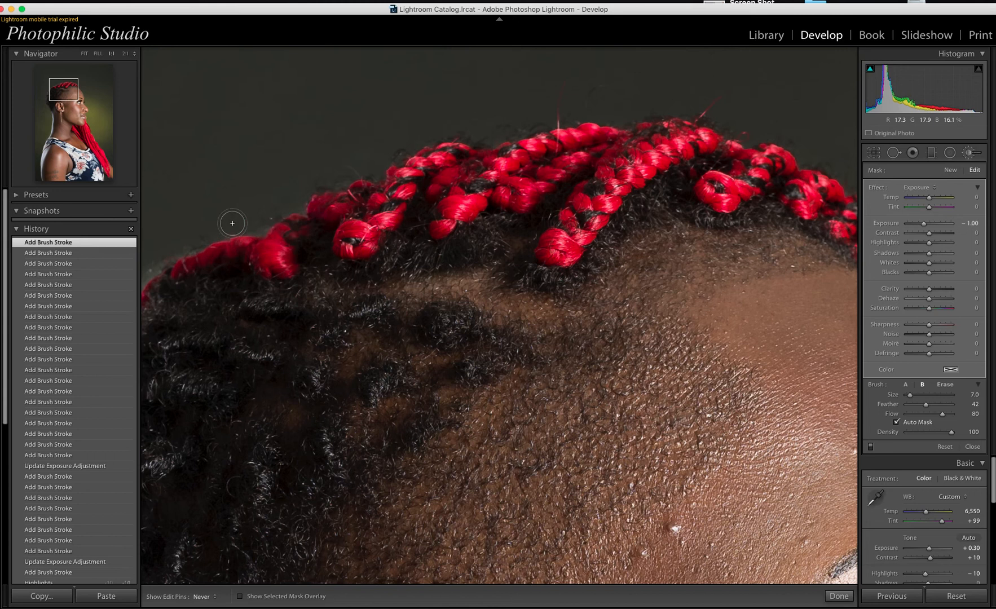
{"action": "key", "text": "h"}
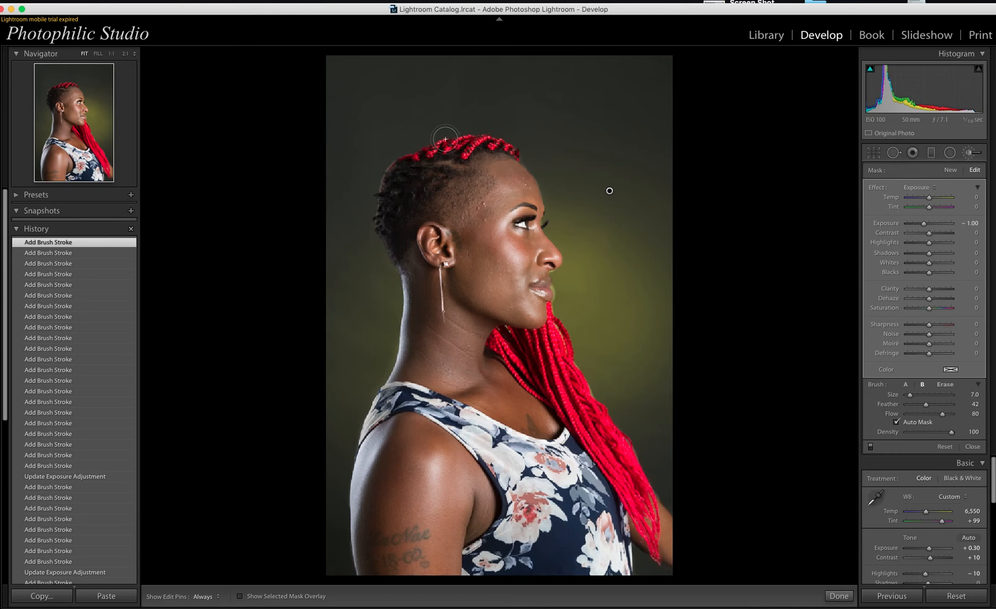
Step: Zoom to 1:1 on the back of the head and paint along the hair edge with a smaller brush
{"action": "left_click", "coordinate": [380, 180]}
{"action": "left_click", "coordinate": [381, 179]}
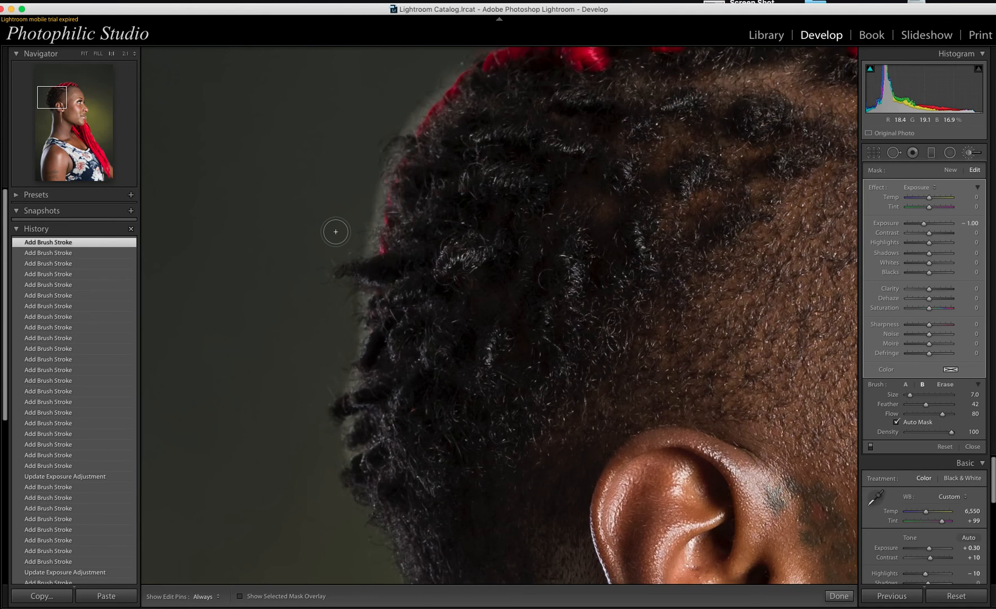
{"action": "key", "text": "h"}
{"action": "left_click_drag", "start_coordinate": [348, 457], "coordinate": [317, 454]}
{"action": "key", "text": "["}
{"action": "key", "text": "["}
{"action": "mouse_move", "coordinate": [352, 455]}
{"action": "left_mouse_down"}
{"action": "mouse_move", "coordinate": [313, 386]}
{"action": "mouse_move", "coordinate": [345, 378]}
{"action": "mouse_move", "coordinate": [368, 297]}
{"action": "mouse_move", "coordinate": [333, 369]}
{"action": "mouse_move", "coordinate": [352, 382]}
{"action": "mouse_move", "coordinate": [321, 384]}
{"action": "left_mouse_up"}
{"action": "key", "text": "["}
{"action": "key", "text": "h"}
{"action": "left_click", "coordinate": [346, 393]}
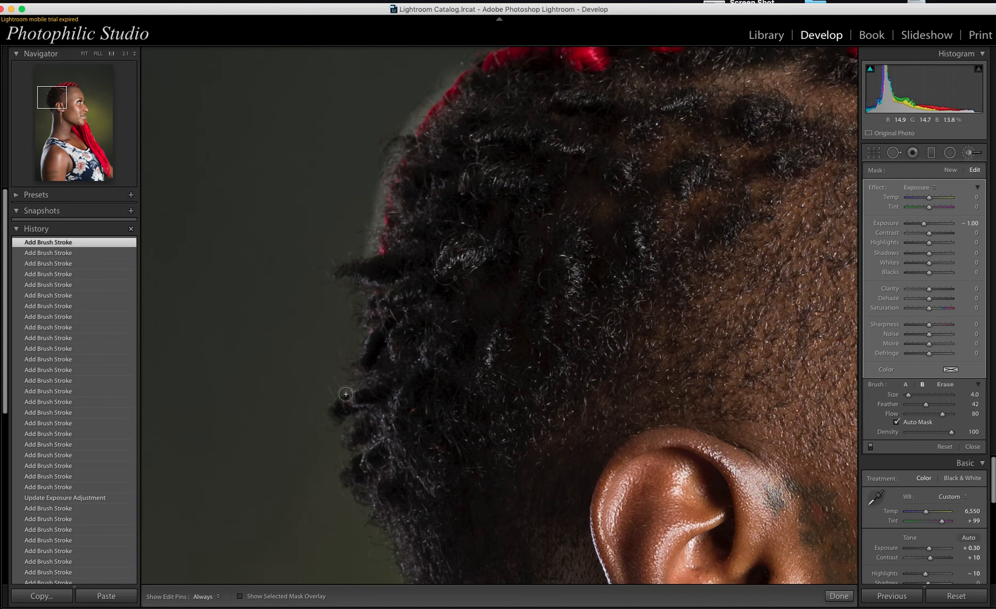
Step: Enlarge the brush to 8.0, mask the halo at the top of the hair edge, and zoom out
{"action": "scroll", "coordinate": [327, 233], "scroll_direction": "up", "scroll_amount": 2}
{"action": "key", "text": "h"}
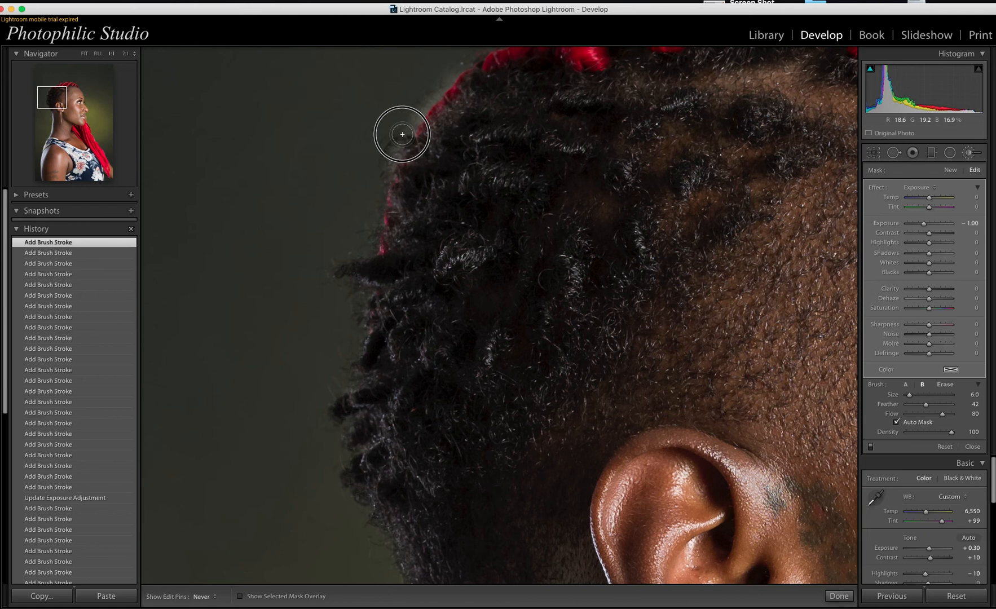
{"action": "key", "text": "]"}
{"action": "key", "text": "h"}
{"action": "left_click", "coordinate": [412, 203]}
{"action": "left_click", "coordinate": [412, 202]}
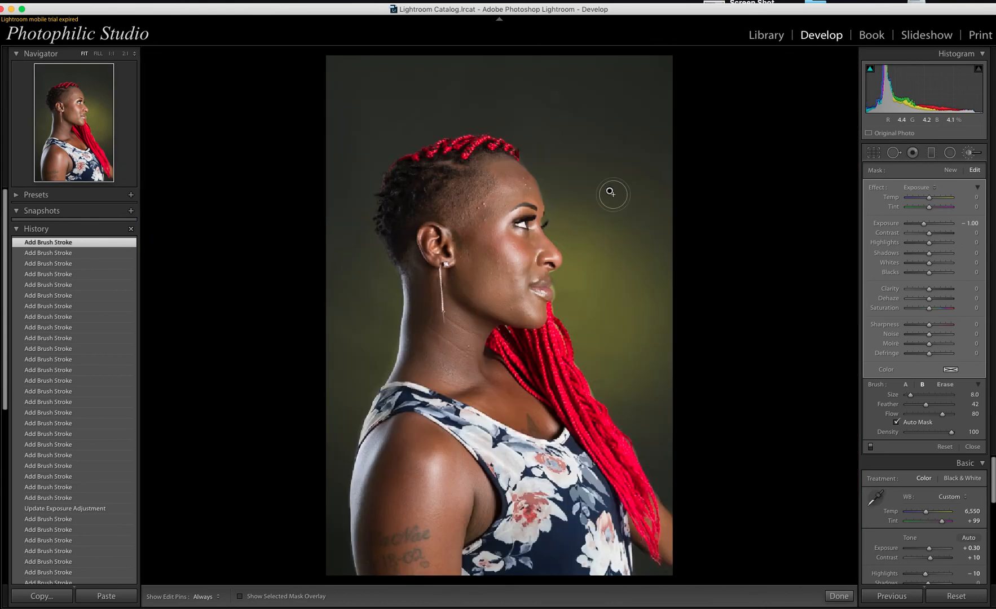
Step: At 1:1, darken the backdrop along the forehead edge with the size 5.0 brush, then fit the view
{"action": "left_click", "coordinate": [535, 176]}
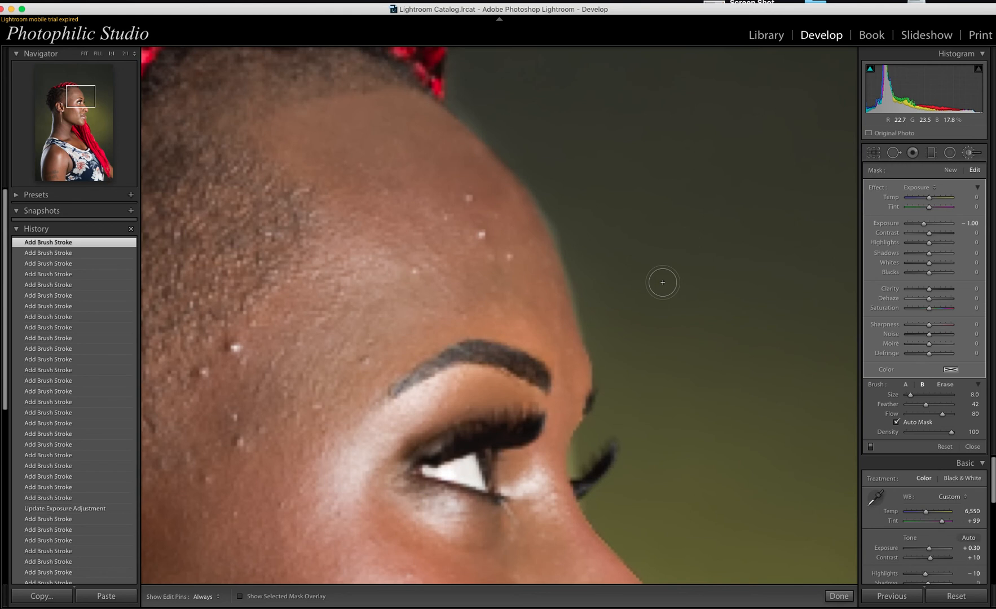
{"action": "scroll", "coordinate": [621, 275], "scroll_direction": "down", "scroll_amount": 3}
{"action": "key", "text": "h"}
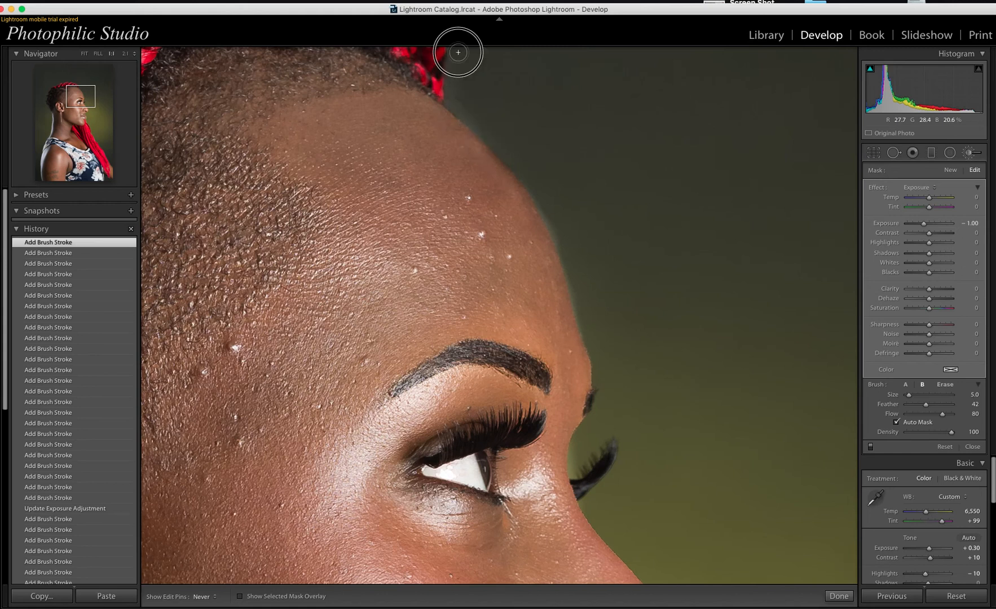
{"action": "key", "text": "h"}
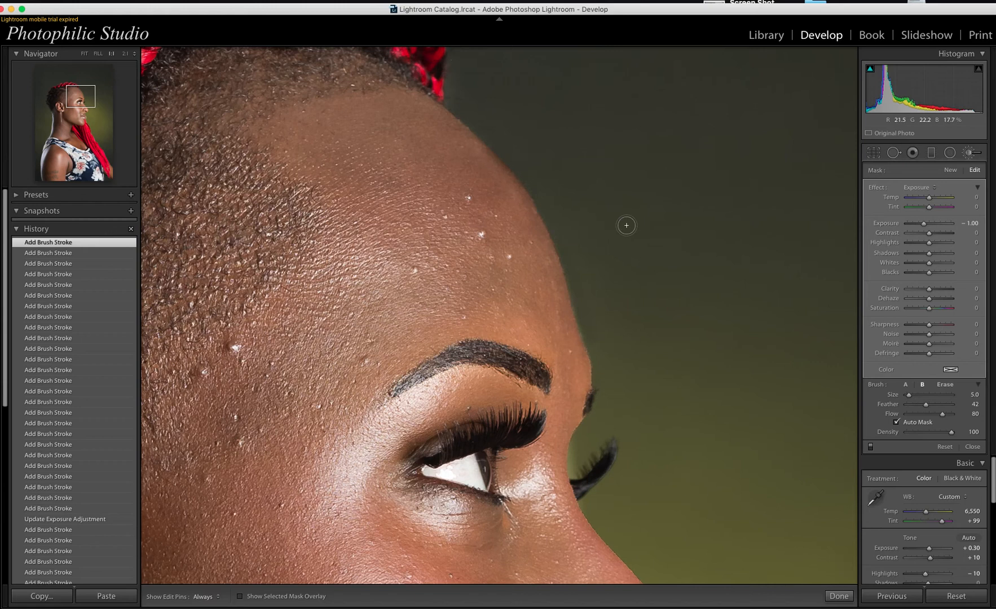
{"action": "key", "text": "h"}
{"action": "key", "text": "h"}
{"action": "left_click", "coordinate": [663, 256]}
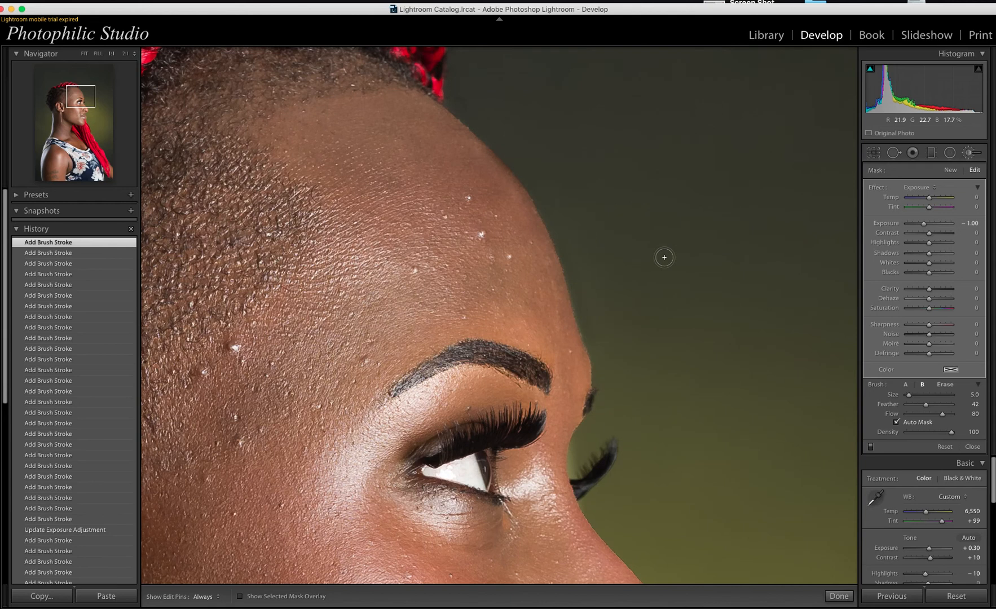
{"action": "left_click", "coordinate": [613, 274]}
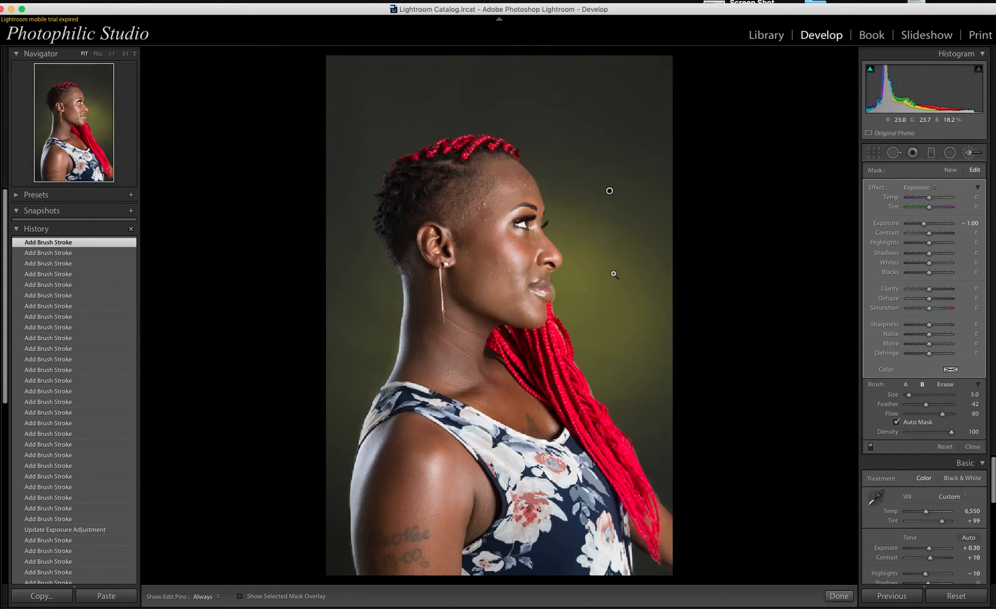
Step: Zoom to 1:1 on the lips and darken the backdrop beside the lips and below the nose
{"action": "left_click", "coordinate": [553, 287]}
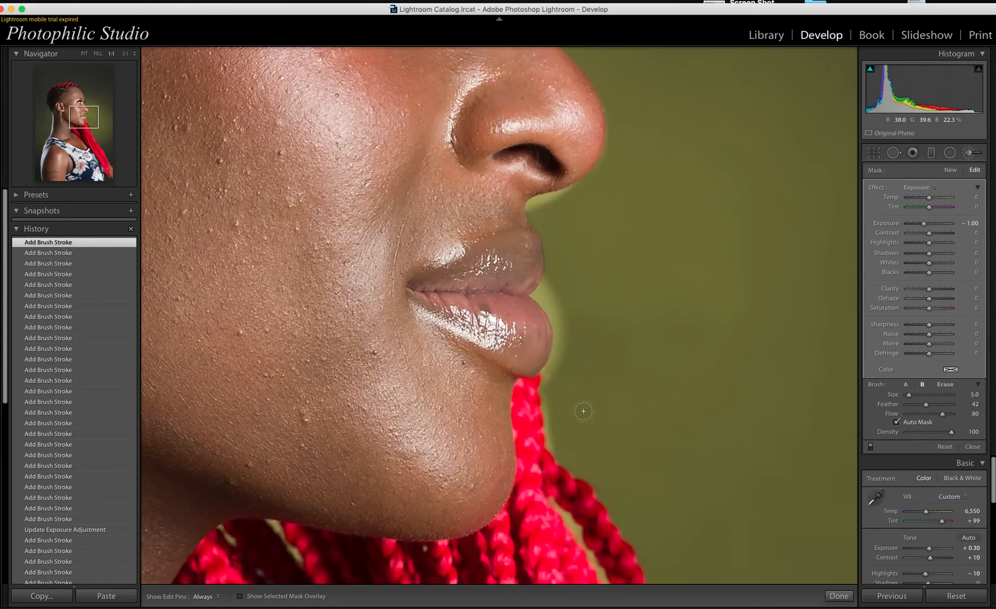
{"action": "key", "text": "bracketleft"}
{"action": "left_click_drag", "start_coordinate": [554, 443], "coordinate": [554, 445]}
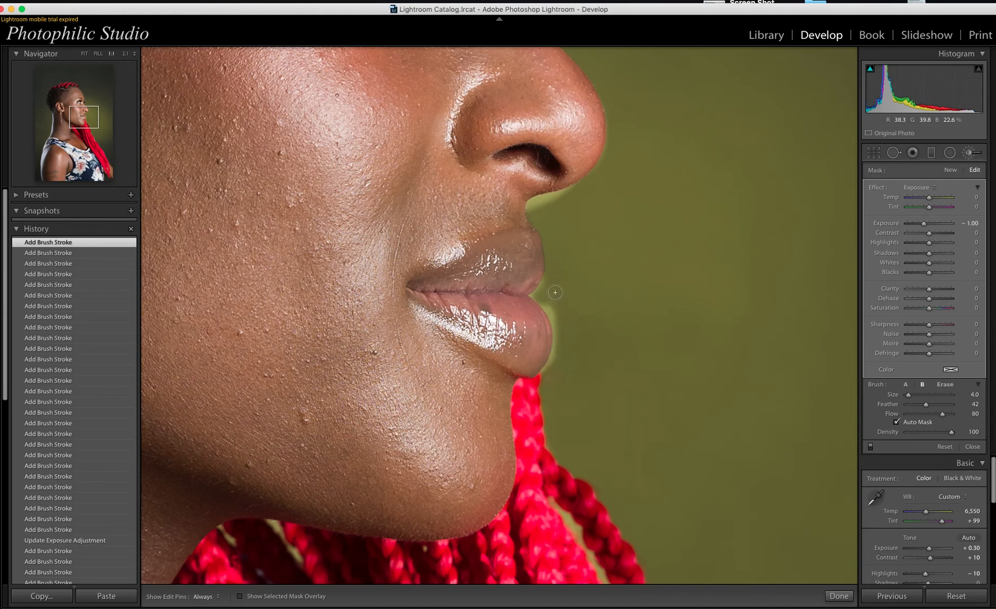
{"action": "mouse_move", "coordinate": [541, 209]}
{"action": "left_mouse_down"}
{"action": "mouse_move", "coordinate": [533, 200]}
{"action": "mouse_move", "coordinate": [573, 186]}
{"action": "mouse_move", "coordinate": [527, 202]}
{"action": "mouse_move", "coordinate": [595, 175]}
{"action": "mouse_move", "coordinate": [611, 102]}
{"action": "mouse_move", "coordinate": [595, 166]}
{"action": "mouse_move", "coordinate": [566, 195]}
{"action": "mouse_move", "coordinate": [524, 206]}
{"action": "mouse_move", "coordinate": [533, 203]}
{"action": "mouse_move", "coordinate": [550, 272]}
{"action": "mouse_move", "coordinate": [548, 369]}
{"action": "left_mouse_up"}
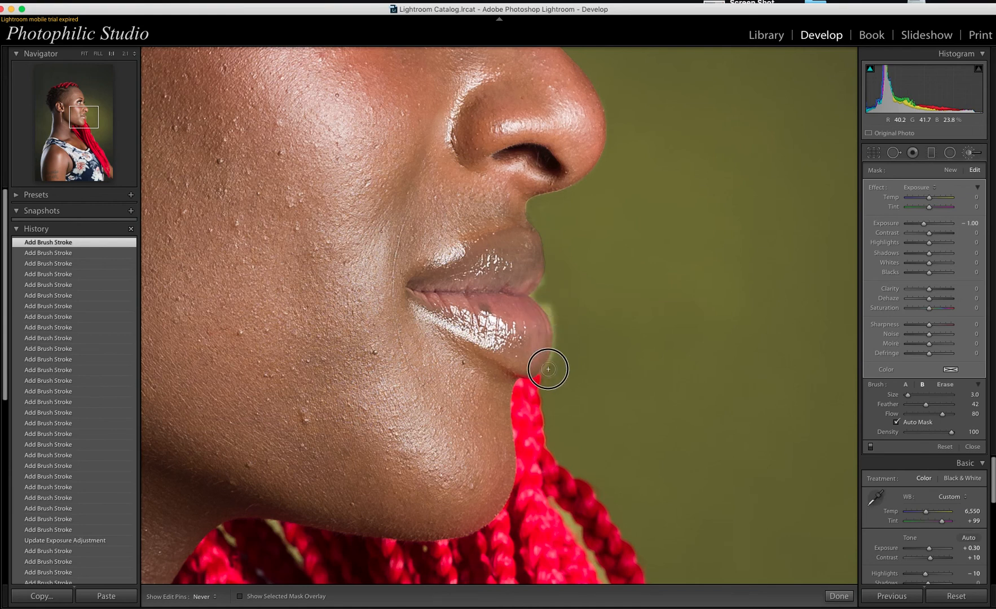
Step: Darken the light fringe along the lip edge at brush size 4.0, then view the whole portrait
{"action": "key", "text": "]"}
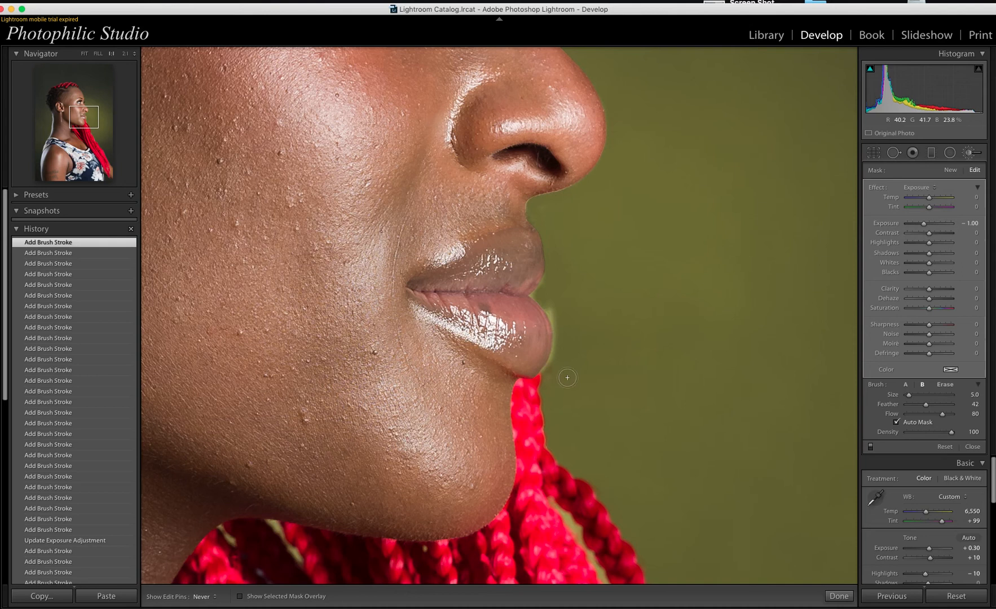
{"action": "key", "text": "]"}
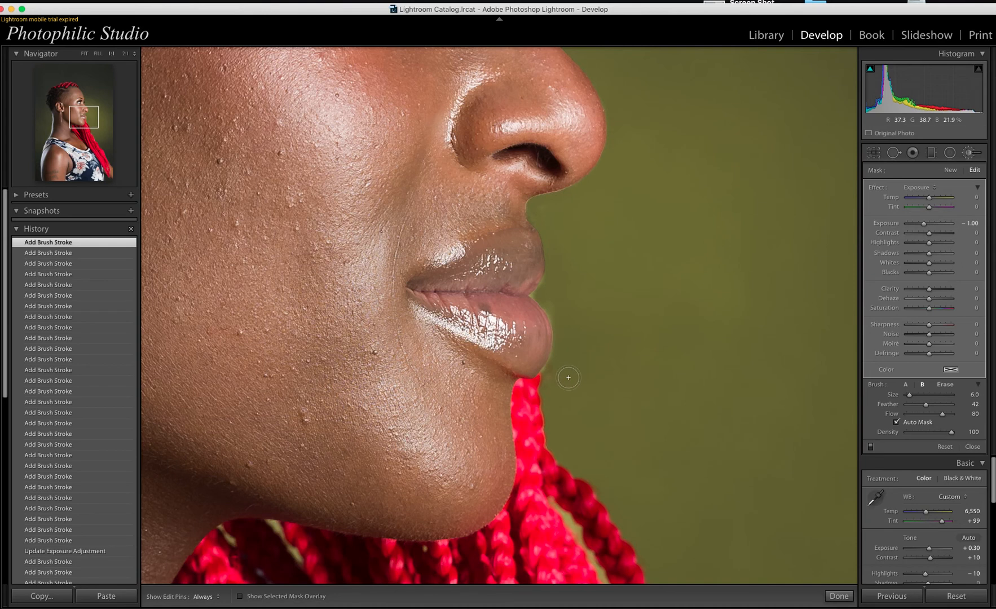
{"action": "key", "text": "["}
{"action": "key", "text": "["}
{"action": "key", "text": "["}
{"action": "mouse_move", "coordinate": [545, 369]}
{"action": "left_mouse_down"}
{"action": "mouse_move", "coordinate": [555, 324]}
{"action": "mouse_move", "coordinate": [533, 294]}
{"action": "mouse_move", "coordinate": [549, 279]}
{"action": "mouse_move", "coordinate": [533, 293]}
{"action": "mouse_move", "coordinate": [574, 318]}
{"action": "mouse_move", "coordinate": [533, 293]}
{"action": "mouse_move", "coordinate": [553, 264]}
{"action": "mouse_move", "coordinate": [543, 208]}
{"action": "mouse_move", "coordinate": [579, 284]}
{"action": "left_mouse_up"}
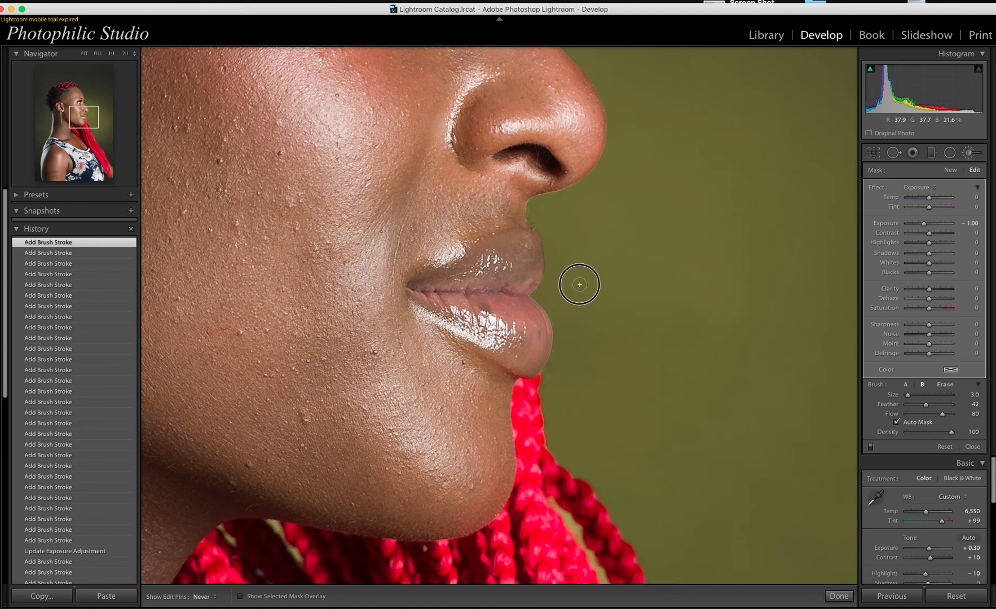
{"action": "key", "text": "h"}
{"action": "key", "text": "bracketright"}
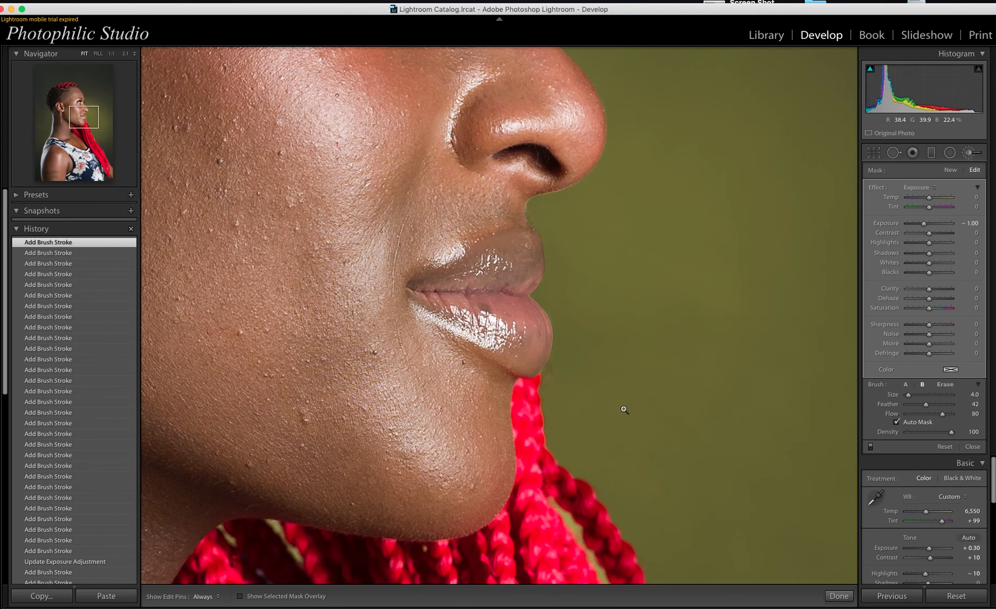
{"action": "key", "text": "z"}
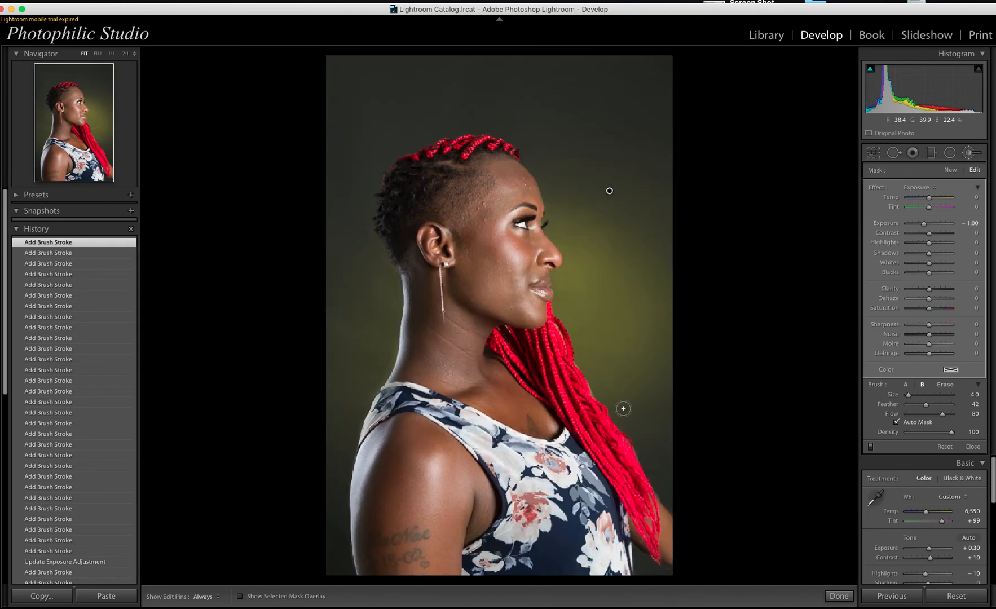
Step: Zoom to 1:1 on the braids' edge and darken the backdrop beside them with a larger brush
{"action": "left_click", "coordinate": [590, 387]}
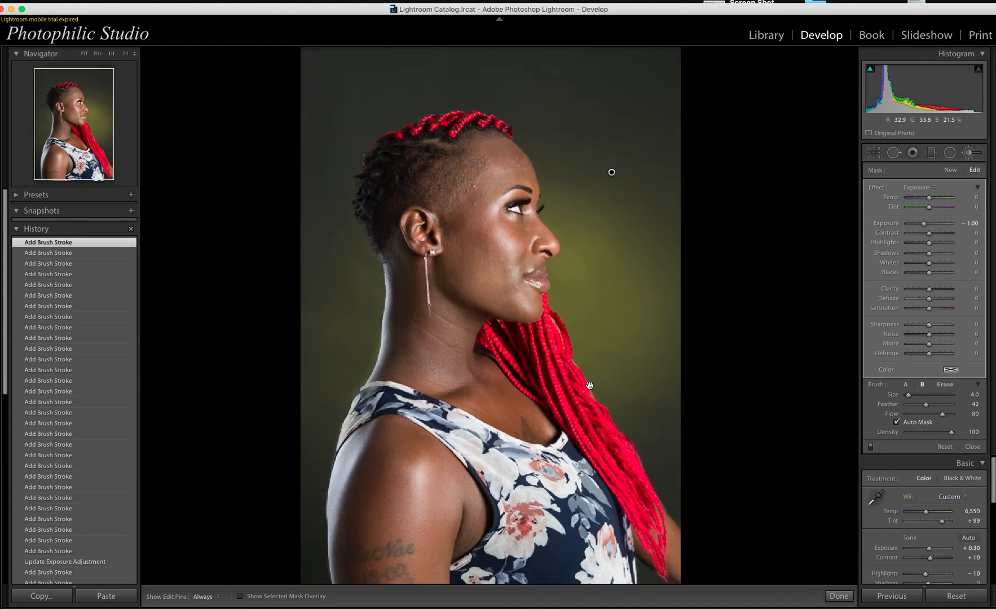
{"action": "left_click", "coordinate": [590, 385]}
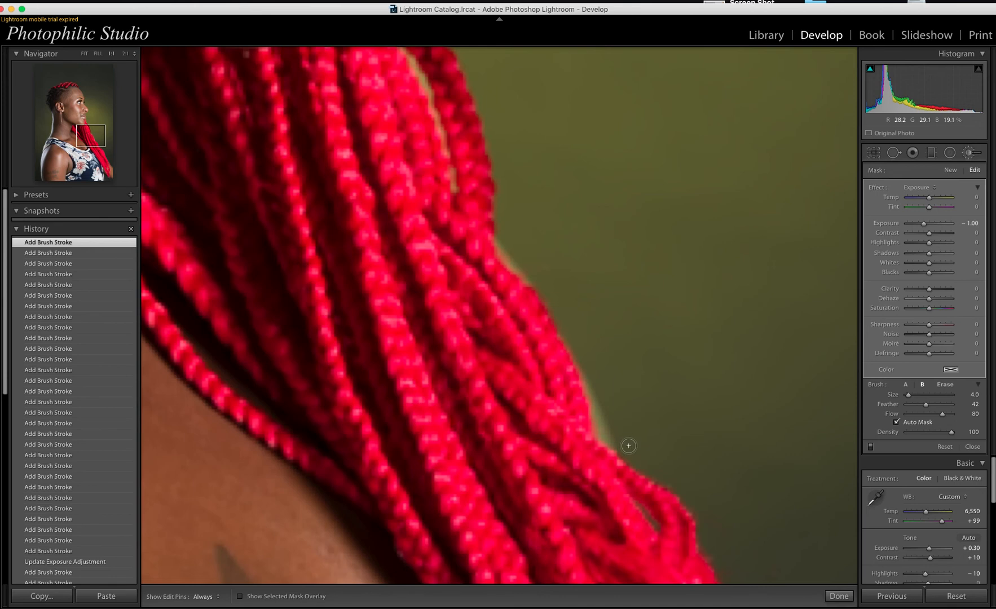
{"action": "key", "text": "h"}
{"action": "key", "text": "h"}
{"action": "key", "text": "bracketright"}
{"action": "left_click_drag", "start_coordinate": [657, 442], "coordinate": [654, 442]}
{"action": "key", "text": "h"}
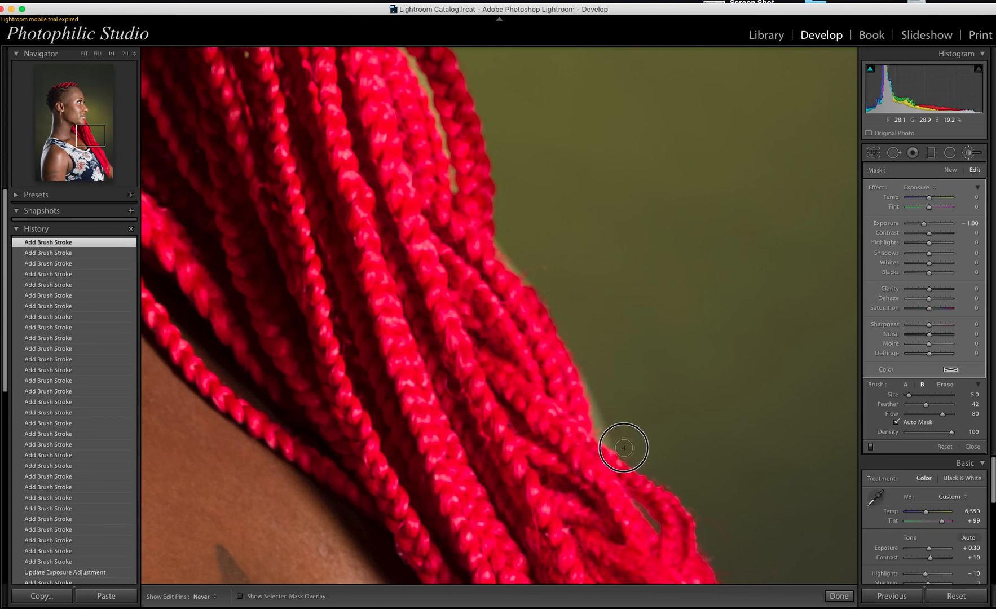
{"action": "key", "text": "bracketright"}
{"action": "key", "text": "h"}
{"action": "left_click_drag", "start_coordinate": [627, 448], "coordinate": [618, 442]}
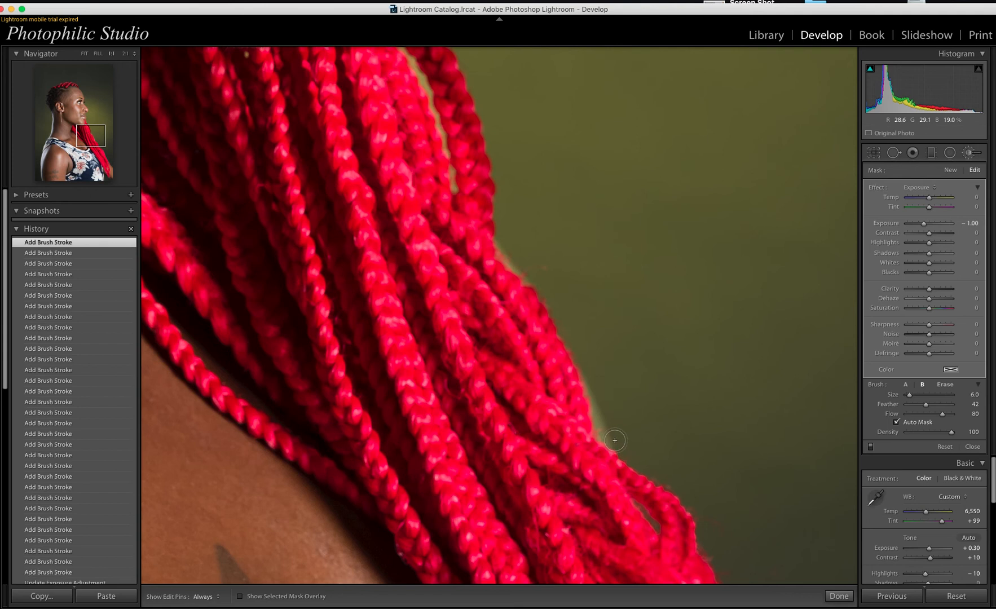
Step: At brush size 7.0, darken the halo further up the braid edge, then fit and zoom on the lower braids
{"action": "key", "text": "h"}
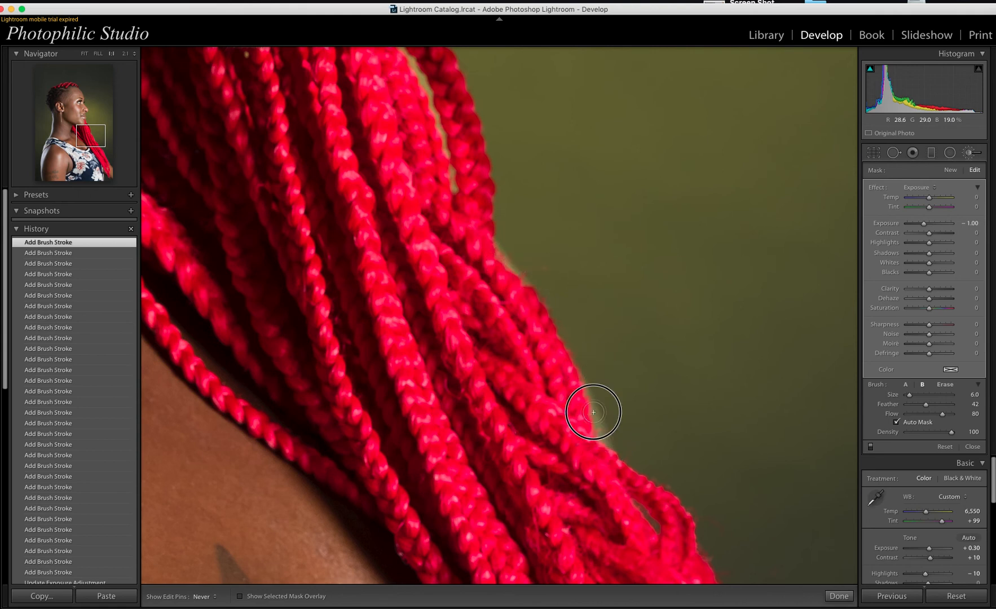
{"action": "key", "text": "bracketright"}
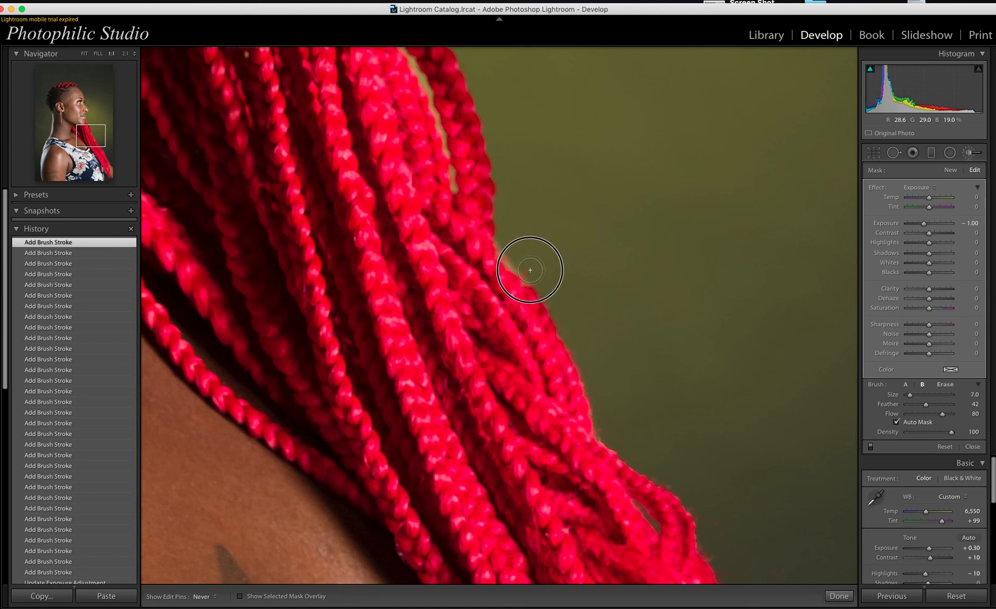
{"action": "mouse_move", "coordinate": [530, 270]}
{"action": "left_mouse_down"}
{"action": "mouse_move", "coordinate": [507, 263]}
{"action": "mouse_move", "coordinate": [493, 238]}
{"action": "left_mouse_up"}
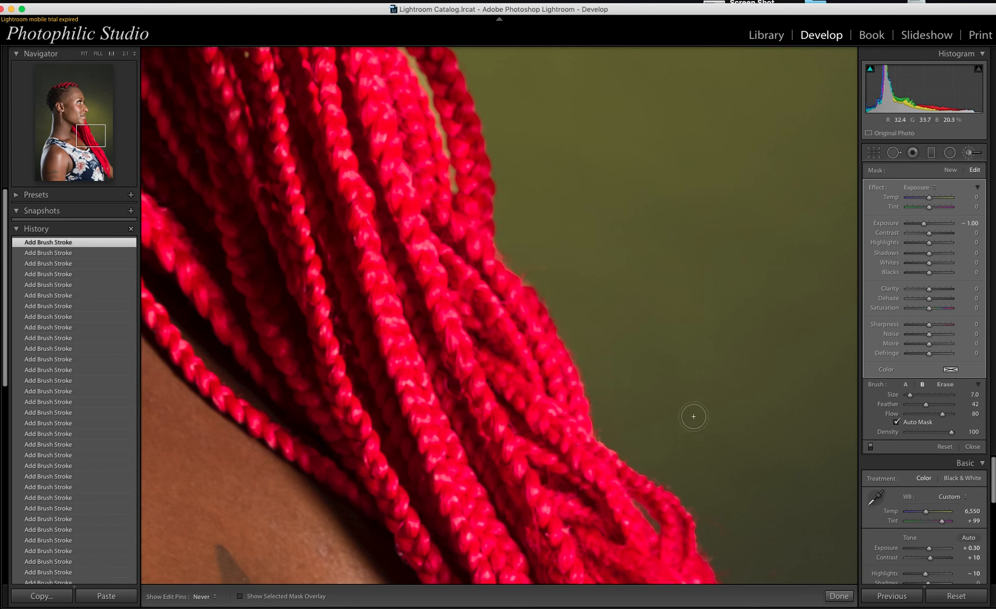
{"action": "key", "text": "h"}
{"action": "left_click", "coordinate": [692, 415]}
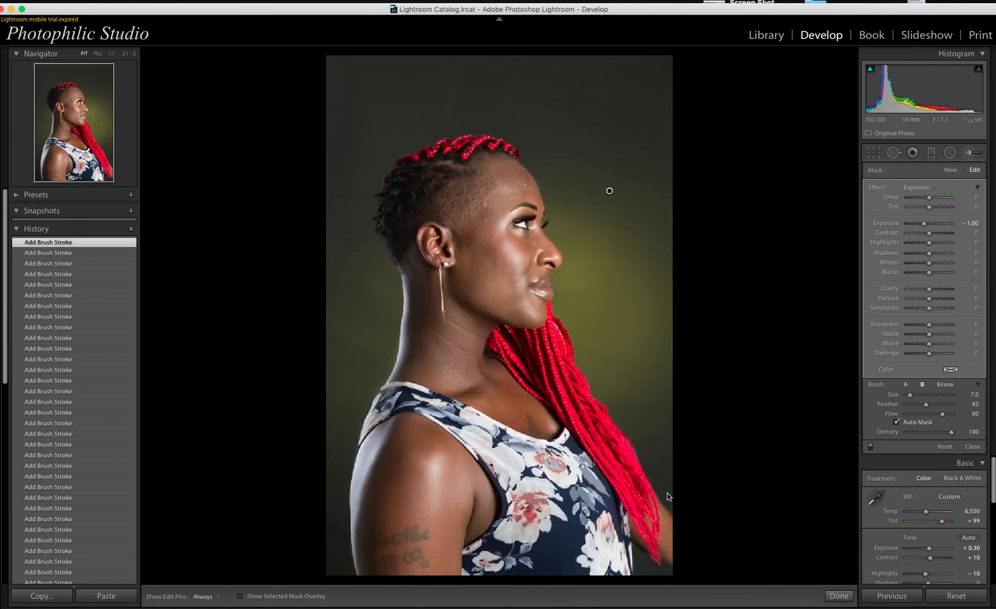
{"action": "left_click", "coordinate": [635, 448]}
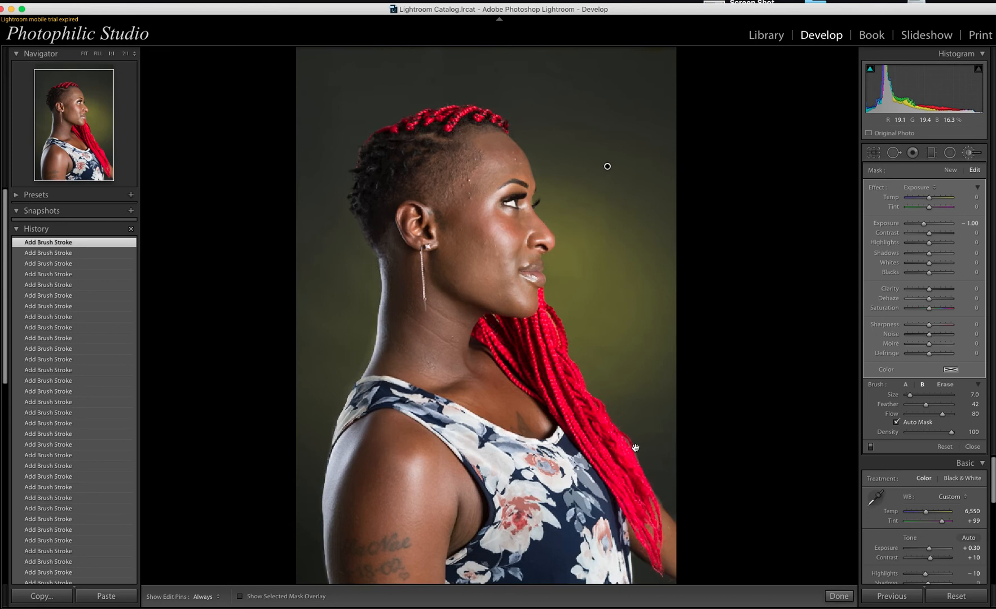
Step: Zoom in to 1:1 on the lower braid edge and hide the edit pins
{"action": "left_click", "coordinate": [636, 449]}
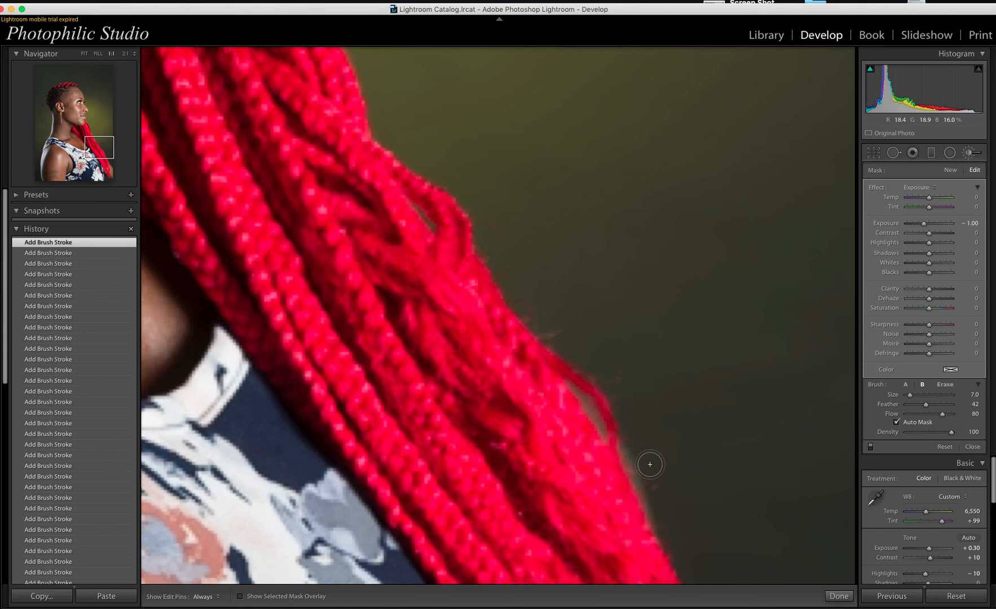
{"action": "key", "text": "h"}
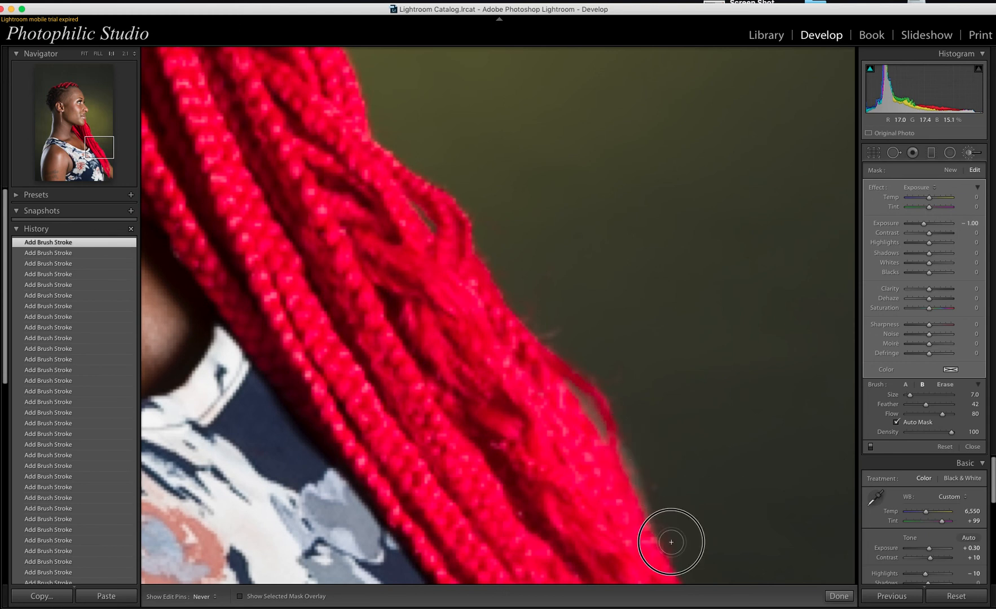
{"action": "key", "text": "h"}
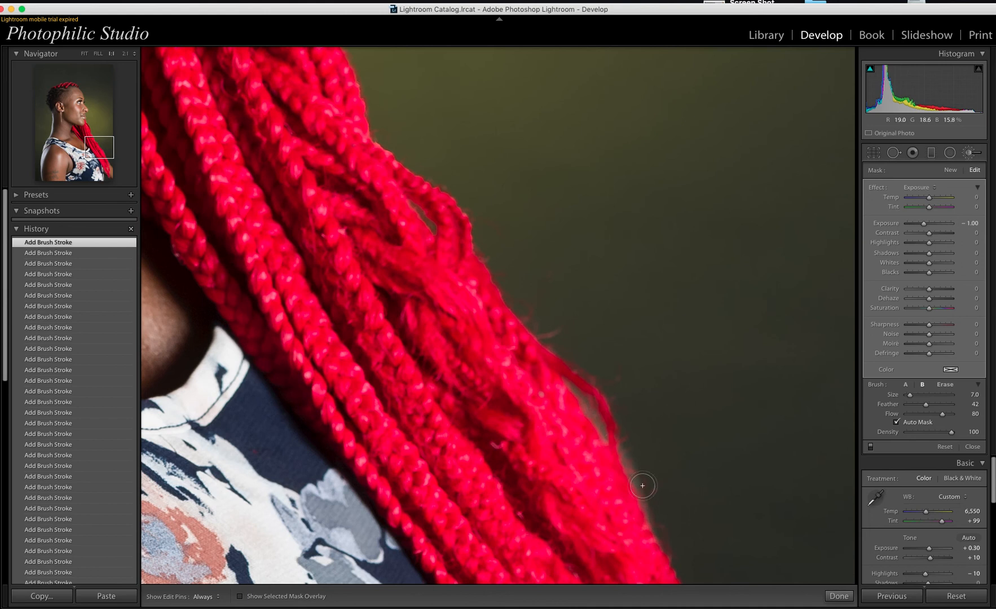
{"action": "key", "text": "h"}
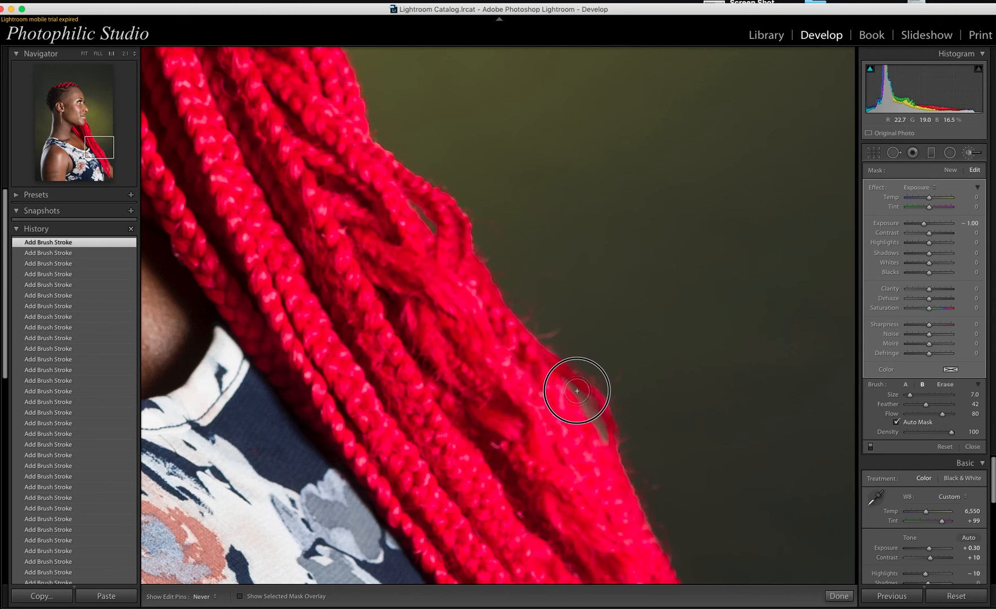
Step: Enlarge the Exposure -1.00 brush, paint the lower braid edge and strand gaps, then return to Fit
{"action": "key", "text": "bracketright"}
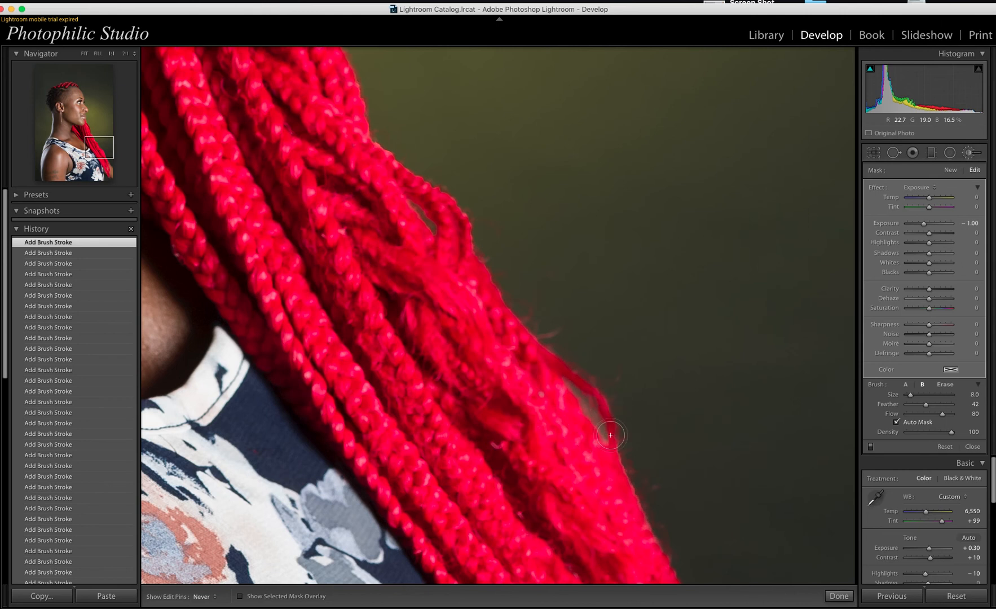
{"action": "left_click_drag", "start_coordinate": [611, 435], "coordinate": [611, 436]}
{"action": "key", "text": "bracketright"}
{"action": "key", "text": "bracketright"}
{"action": "key", "text": "bracketright"}
{"action": "key", "text": "bracketright"}
{"action": "left_click", "coordinate": [589, 410]}
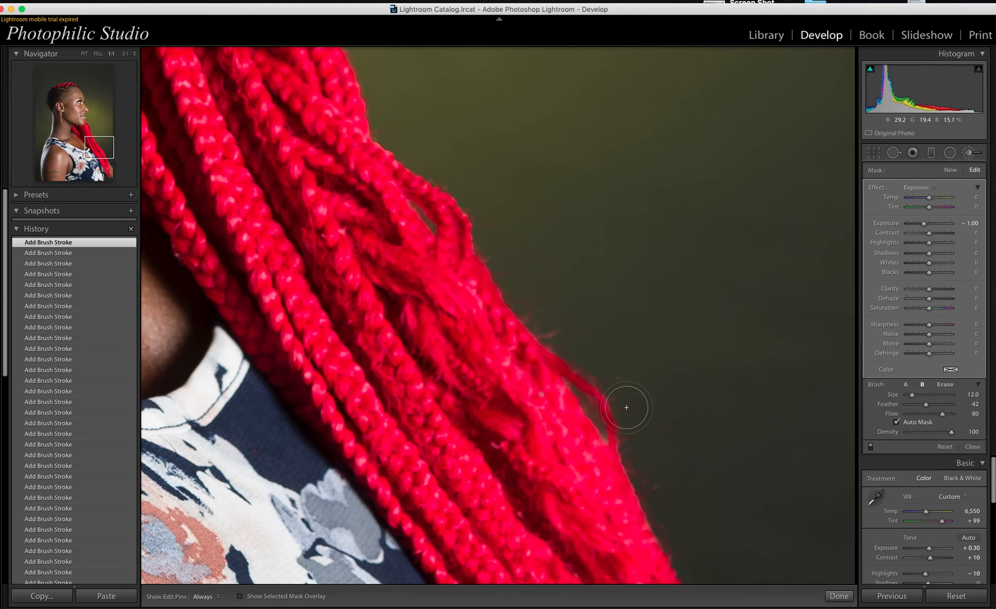
{"action": "left_click", "coordinate": [708, 493]}
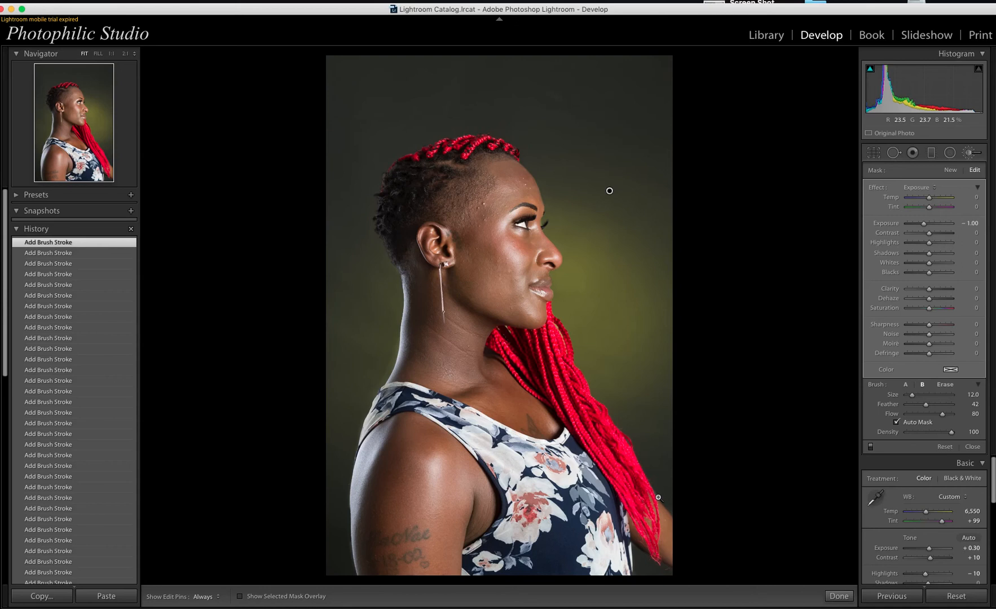
Step: Paint the darkening brush from beside the arm up the braid edge, then zoom out to the full portrait
{"action": "left_click", "coordinate": [658, 497]}
{"action": "scroll", "coordinate": [684, 494], "scroll_direction": "down", "scroll_amount": 5}
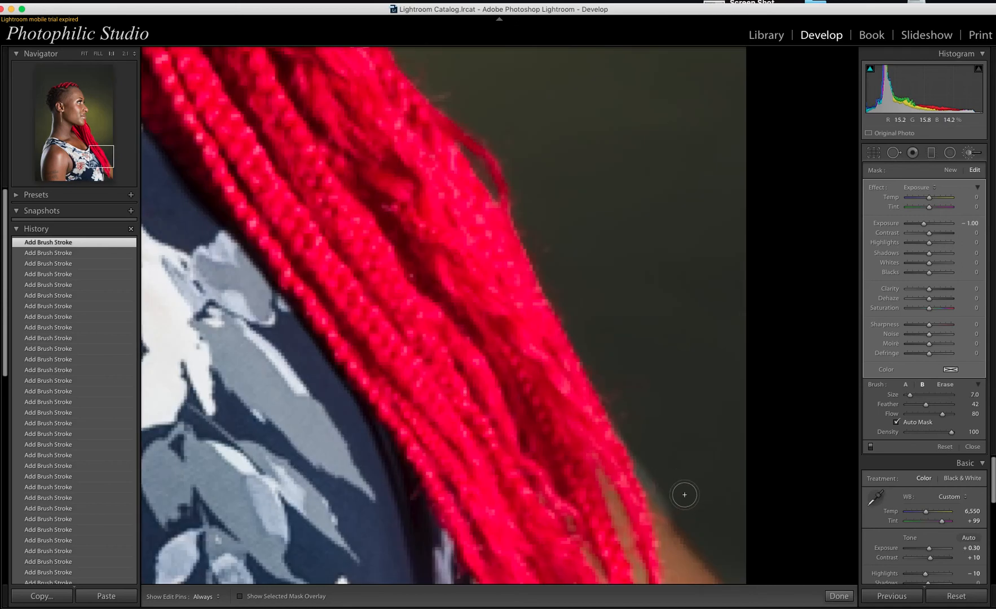
{"action": "left_click", "coordinate": [688, 512]}
{"action": "mouse_move", "coordinate": [688, 512]}
{"action": "left_mouse_down"}
{"action": "mouse_move", "coordinate": [659, 496]}
{"action": "mouse_move", "coordinate": [638, 448]}
{"action": "mouse_move", "coordinate": [677, 517]}
{"action": "mouse_move", "coordinate": [653, 500]}
{"action": "mouse_move", "coordinate": [629, 411]}
{"action": "mouse_move", "coordinate": [655, 487]}
{"action": "mouse_move", "coordinate": [630, 414]}
{"action": "left_mouse_up"}
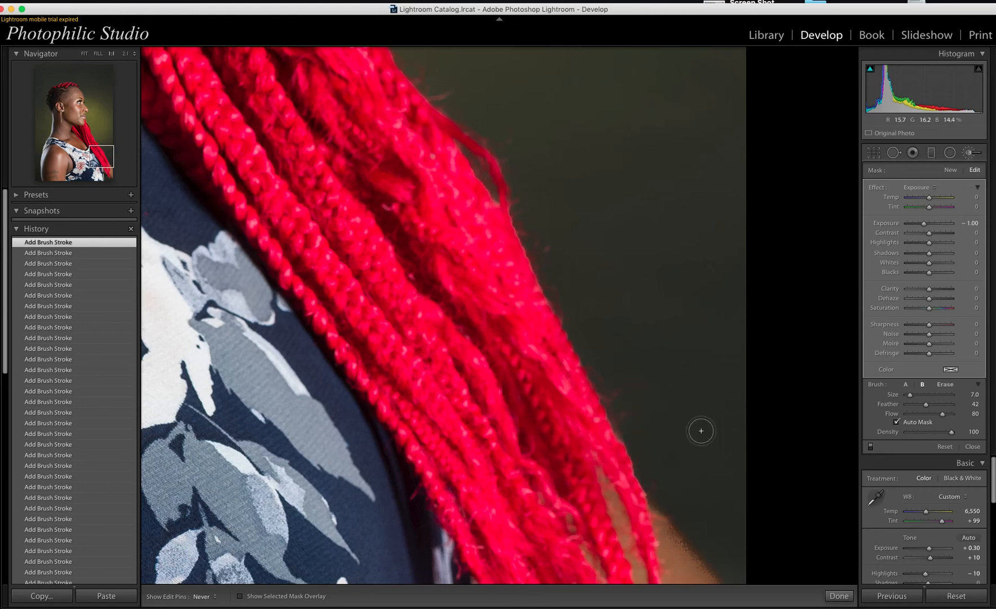
{"action": "key", "text": "h"}
{"action": "left_click", "coordinate": [662, 436]}
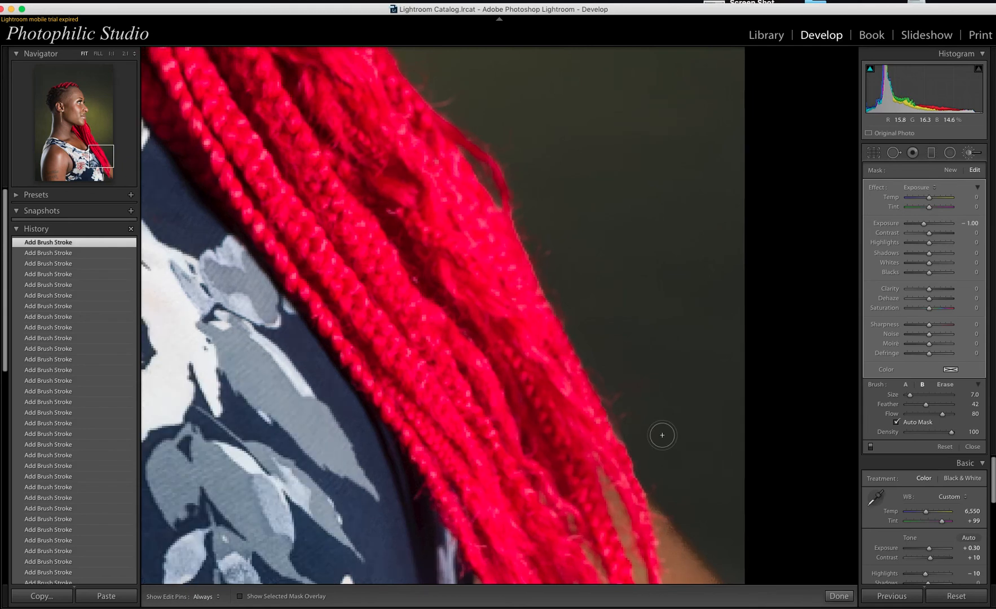
{"action": "key", "text": "z"}
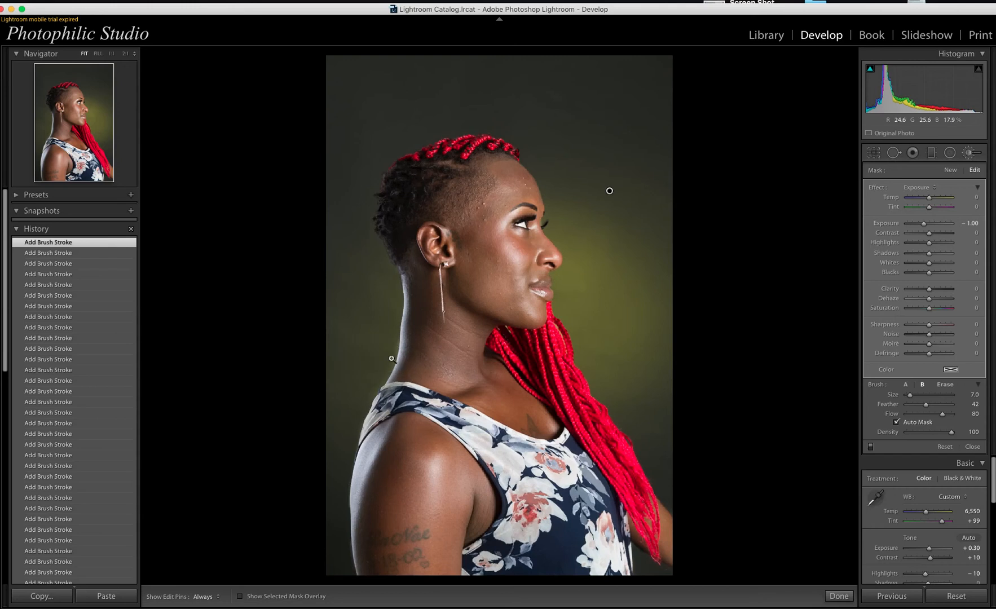
Step: At 1:1 on the neck, paint a size 10 brush along the neck edge to darken the halo
{"action": "left_click", "coordinate": [392, 360]}
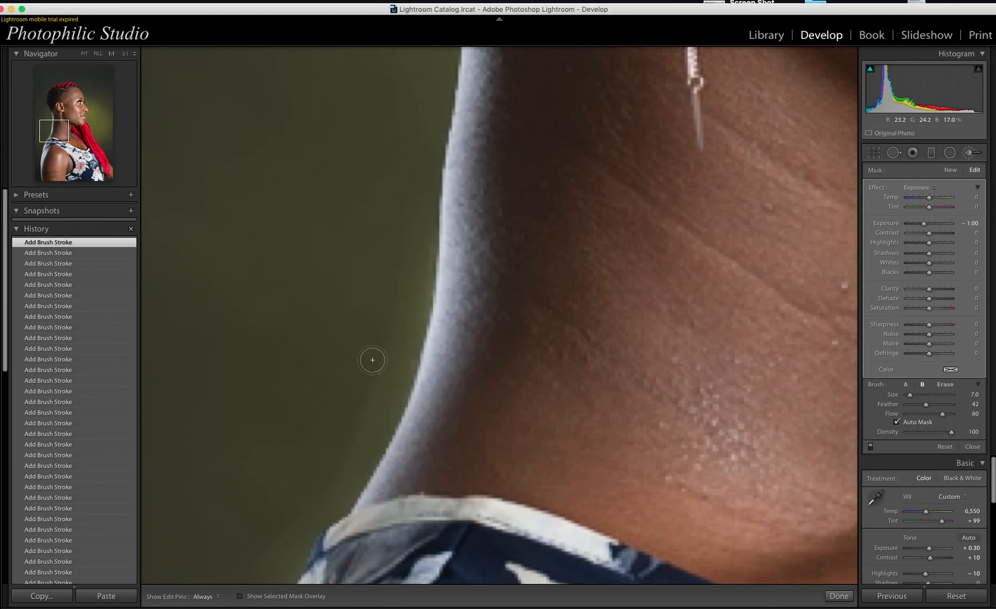
{"action": "key", "text": "bracketright"}
{"action": "key", "text": "bracketright"}
{"action": "key", "text": "bracketright"}
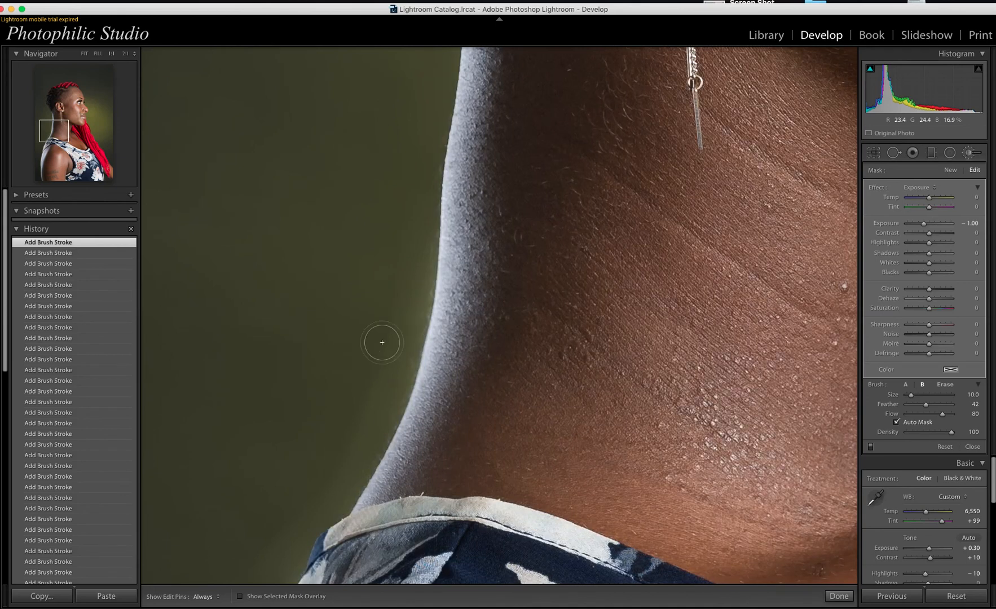
{"action": "key", "text": "h"}
{"action": "left_click_drag", "start_coordinate": [375, 405], "coordinate": [412, 245]}
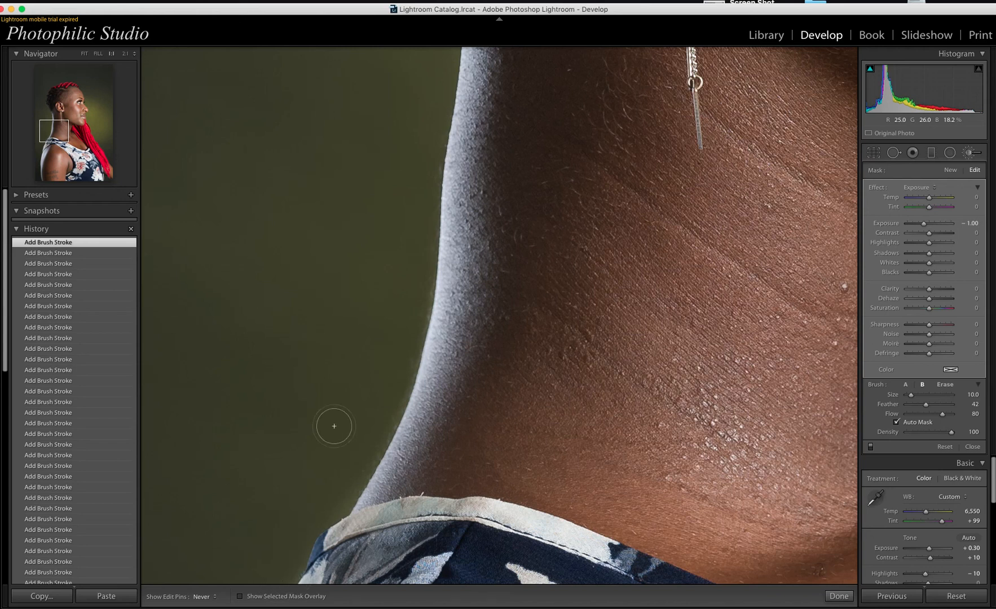
{"action": "key", "text": "h"}
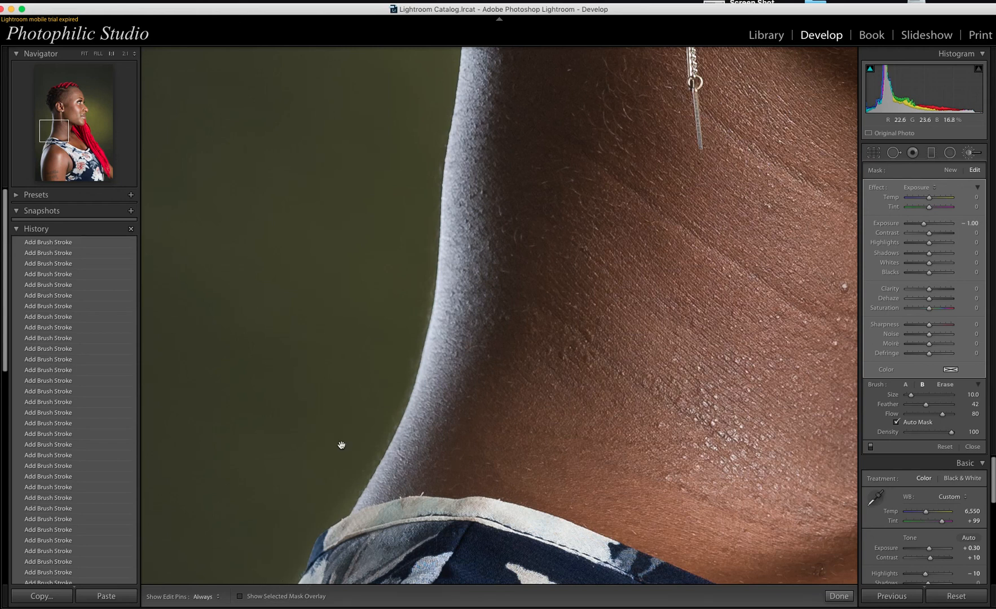
{"action": "left_click", "coordinate": [341, 445]}
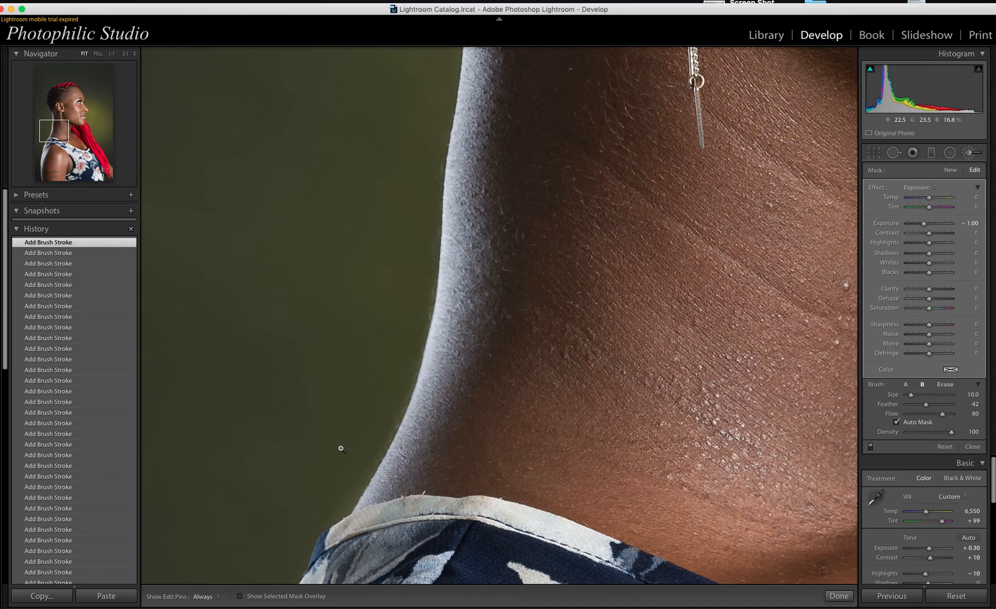
{"action": "left_click", "coordinate": [341, 448]}
{"action": "left_click", "coordinate": [340, 448]}
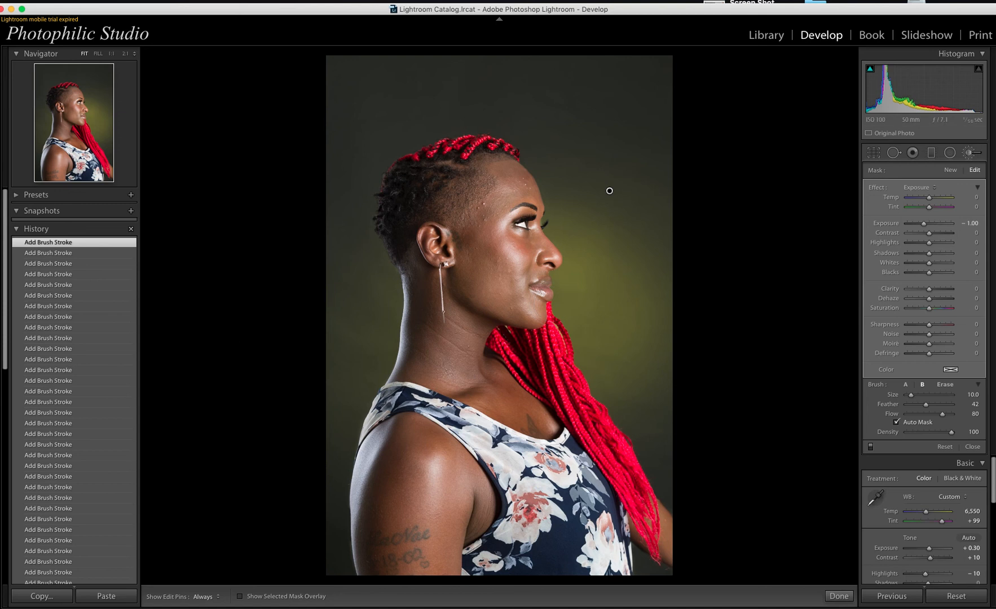
Step: Set the background brush Exposure to 0.50 and bring up its Color swatch
{"action": "left_click", "coordinate": [976, 223]}
{"action": "type", "text": "-0.8"}
{"action": "key", "text": "Return"}
{"action": "key", "text": "Up"}
{"action": "key", "text": "Up"}
{"action": "key", "text": "Up"}
{"action": "key", "text": "Up"}
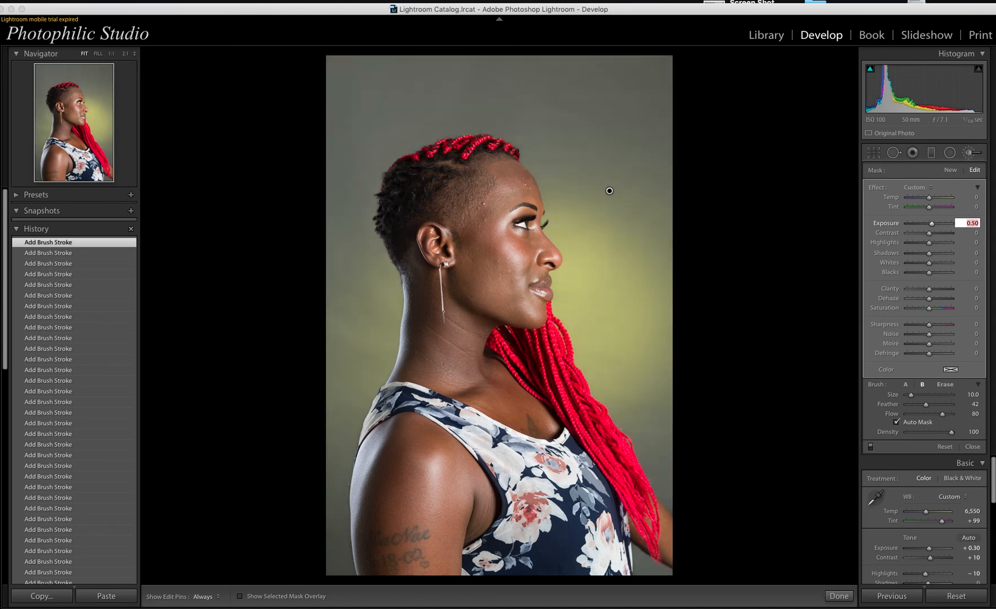
{"action": "key", "text": "Return"}
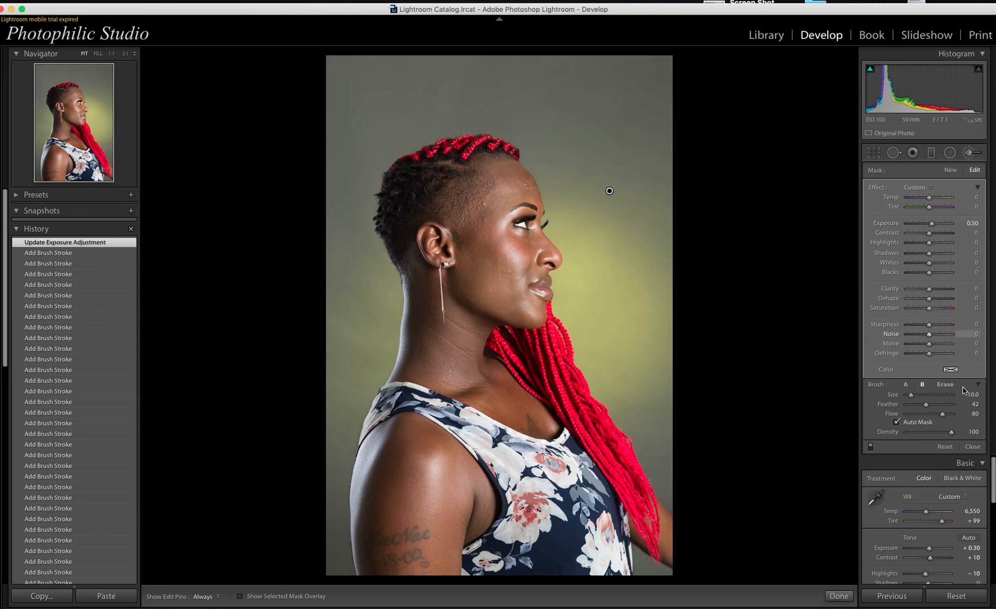
{"action": "left_click", "coordinate": [951, 369]}
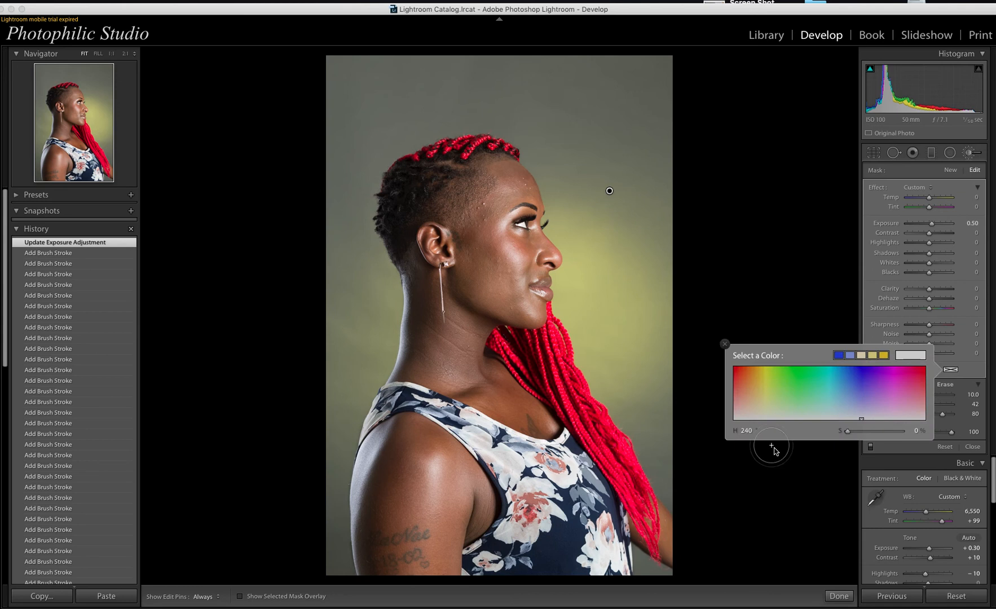
Step: Tint the background brush red with hue 3 and saturation 75
{"action": "left_click", "coordinate": [744, 431]}
{"action": "type", "text": "3"}
{"action": "left_click", "coordinate": [917, 431]}
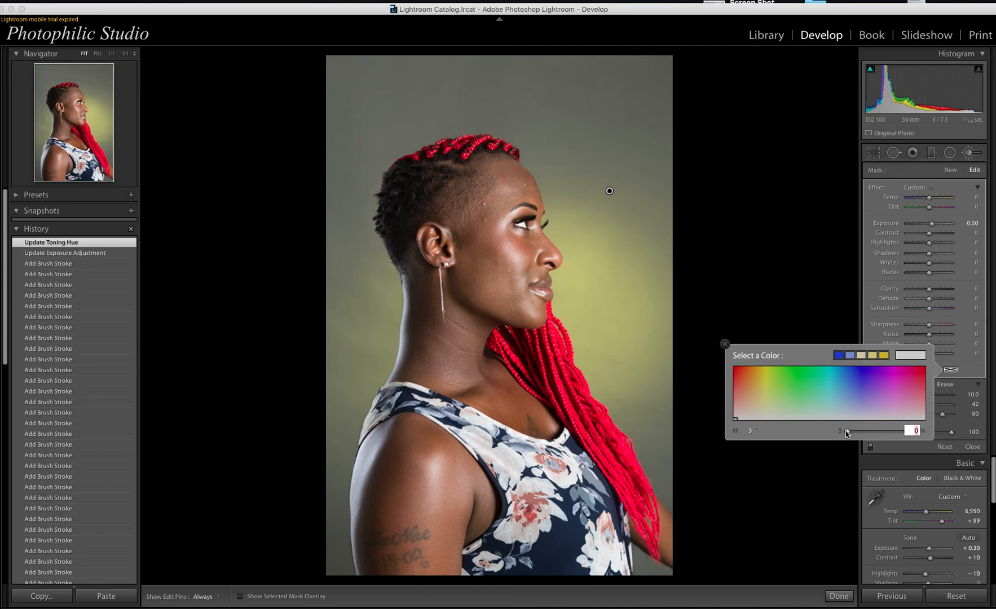
{"action": "left_click_drag", "start_coordinate": [848, 432], "coordinate": [892, 436]}
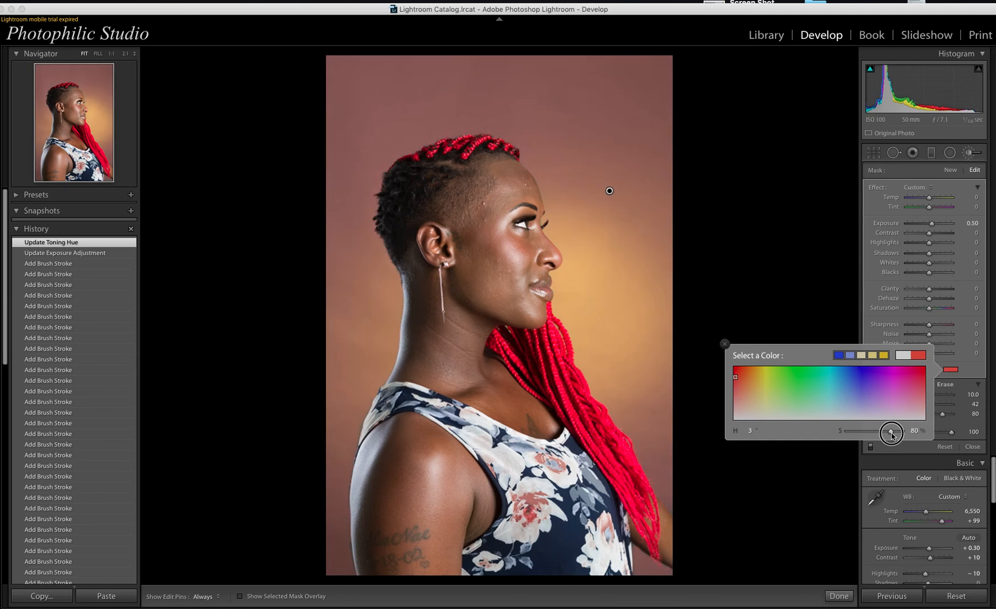
{"action": "left_click_drag", "start_coordinate": [892, 436], "coordinate": [892, 435]}
{"action": "left_click", "coordinate": [912, 430]}
{"action": "type", "text": "75"}
{"action": "key", "text": "Return"}
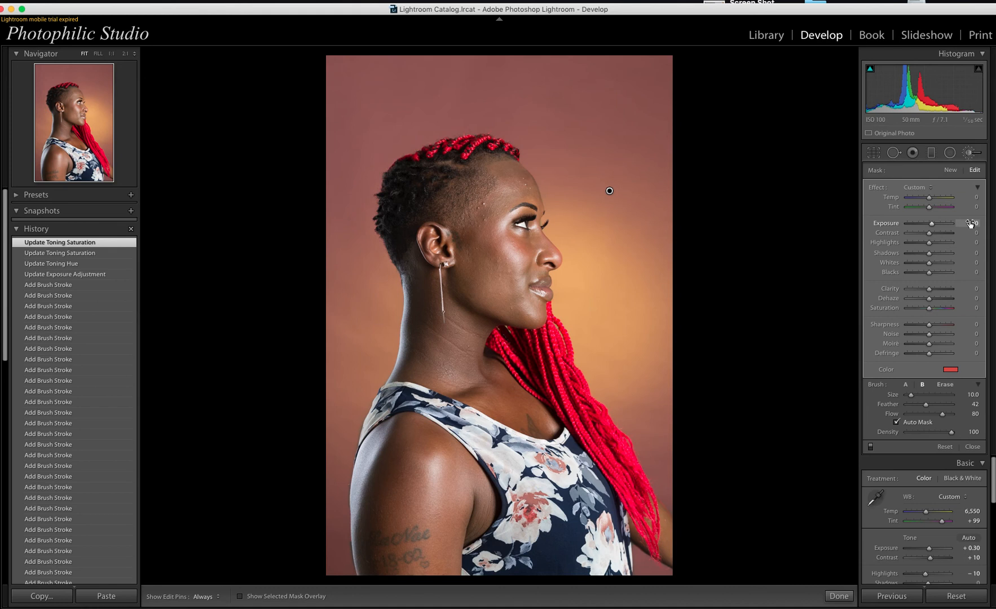
Step: Crop the portrait to 4 x 5 / 8 x 10, shifting the photo up to trim space above her head
{"action": "left_click", "coordinate": [972, 154]}
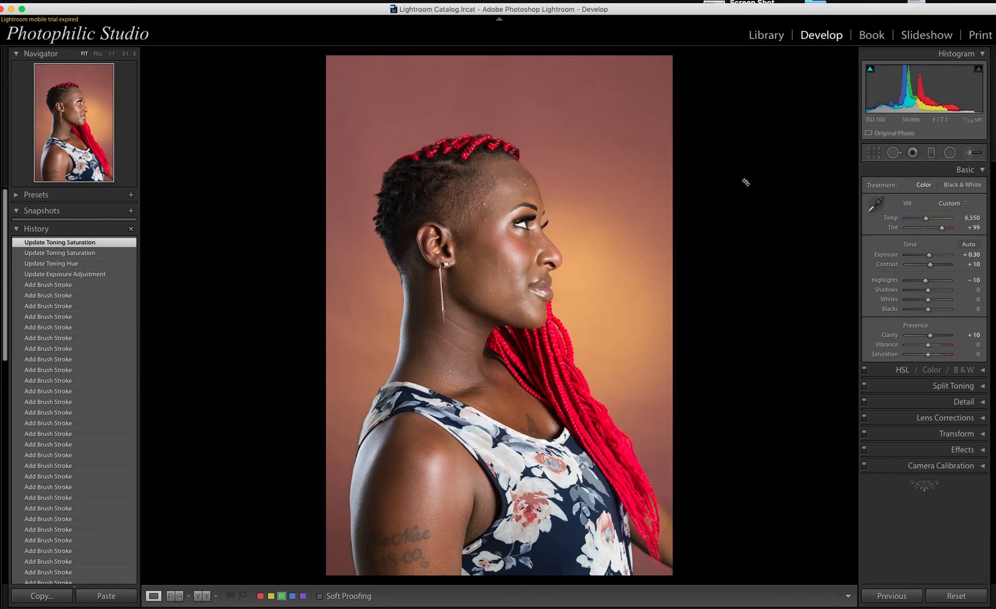
{"action": "key", "text": "r"}
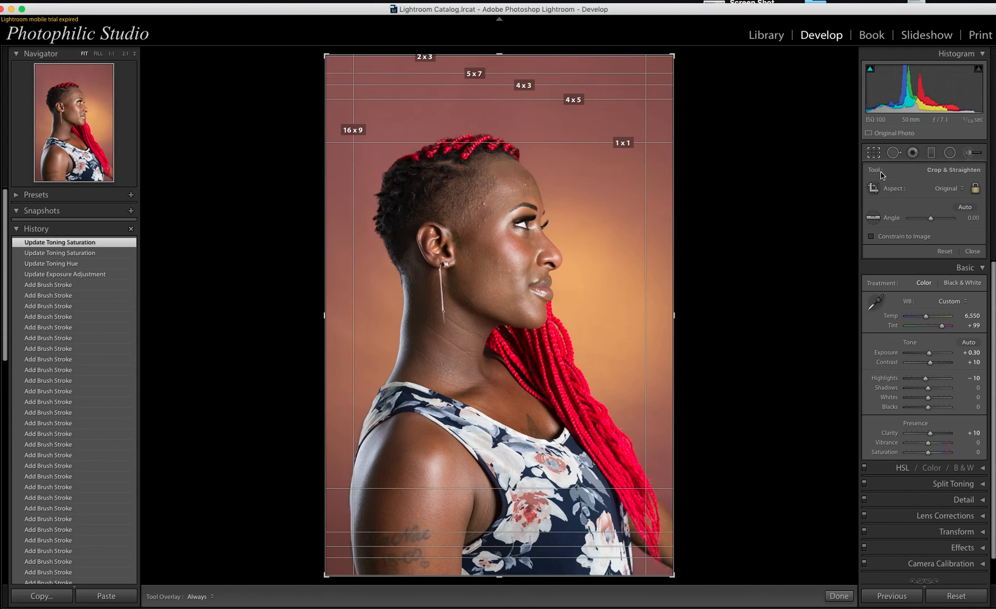
{"action": "left_click", "coordinate": [952, 189]}
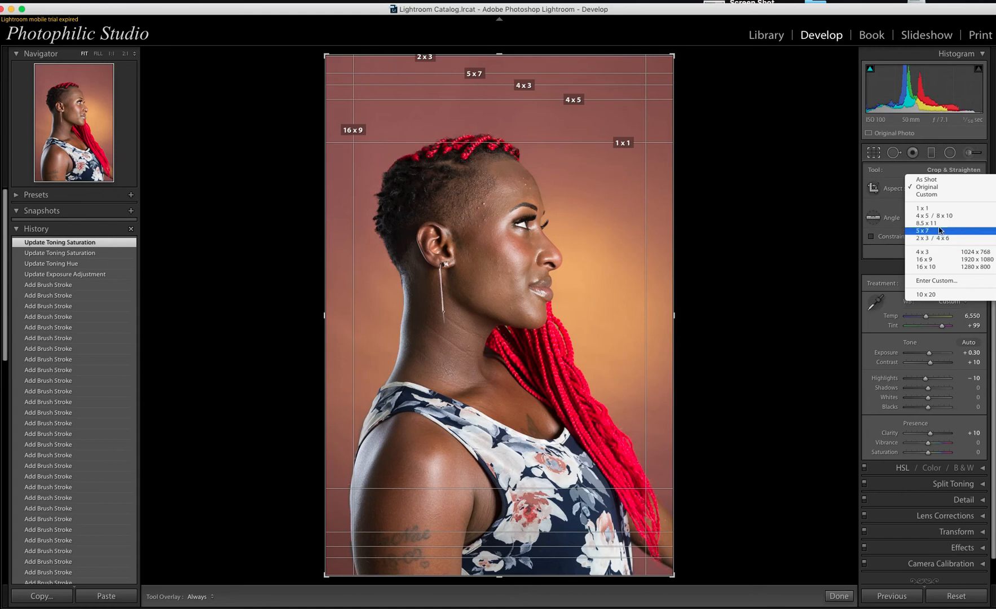
{"action": "left_click", "coordinate": [940, 218]}
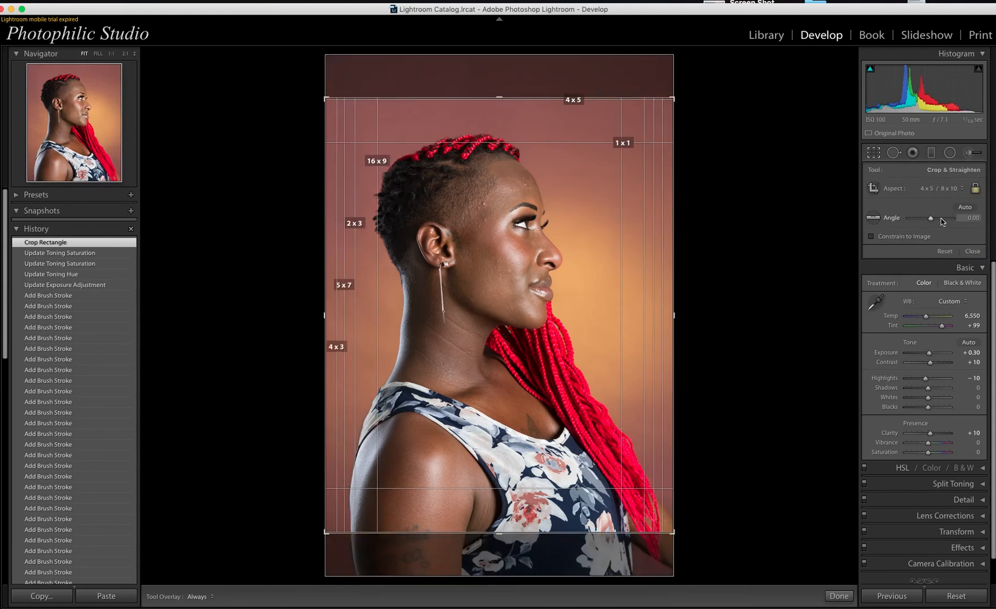
{"action": "left_click_drag", "start_coordinate": [498, 309], "coordinate": [504, 291]}
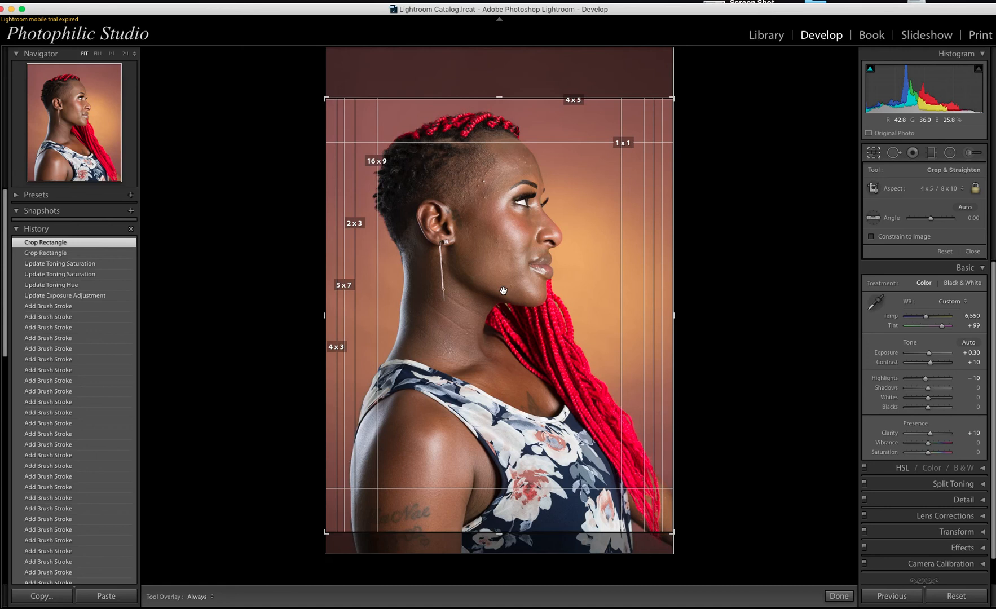
{"action": "key", "text": "Return"}
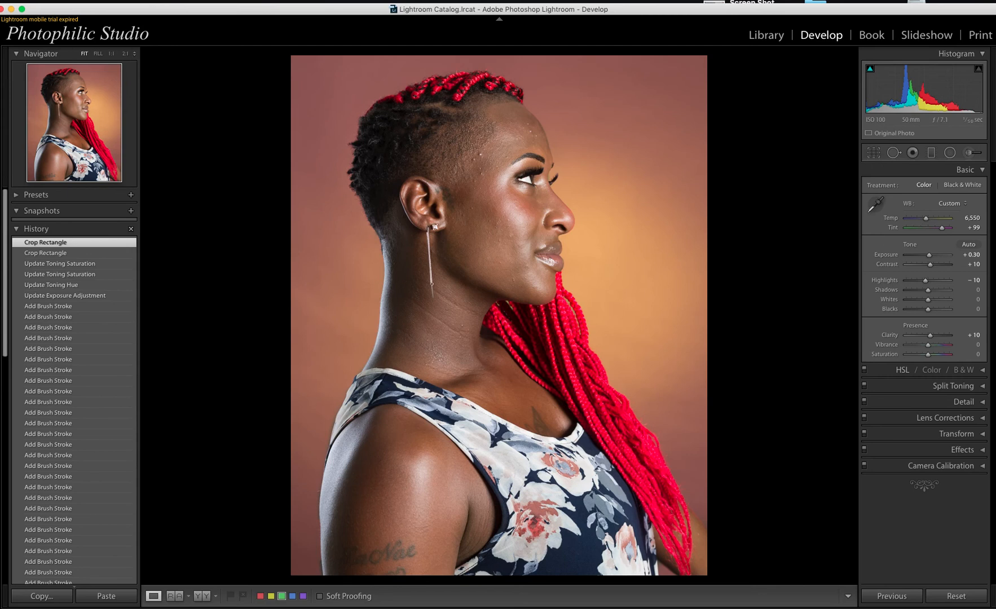
Step: Raise the white balance Tint from +99 to +110 and expand the HSL panel
{"action": "left_click", "coordinate": [975, 227]}
{"action": "key", "text": "Up"}
{"action": "key", "text": "Up"}
{"action": "key", "text": "Return"}
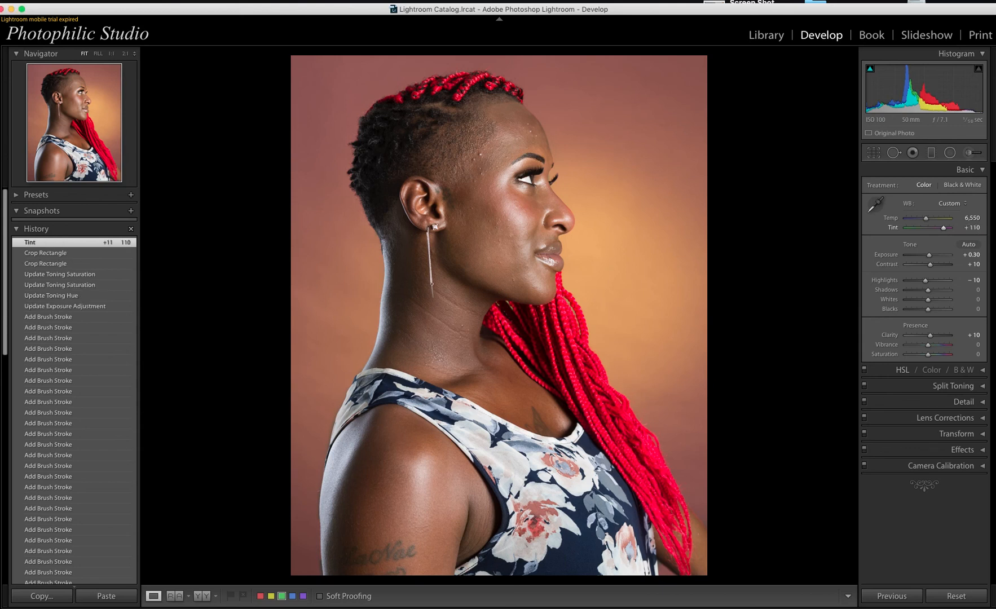
{"action": "left_click", "coordinate": [984, 370]}
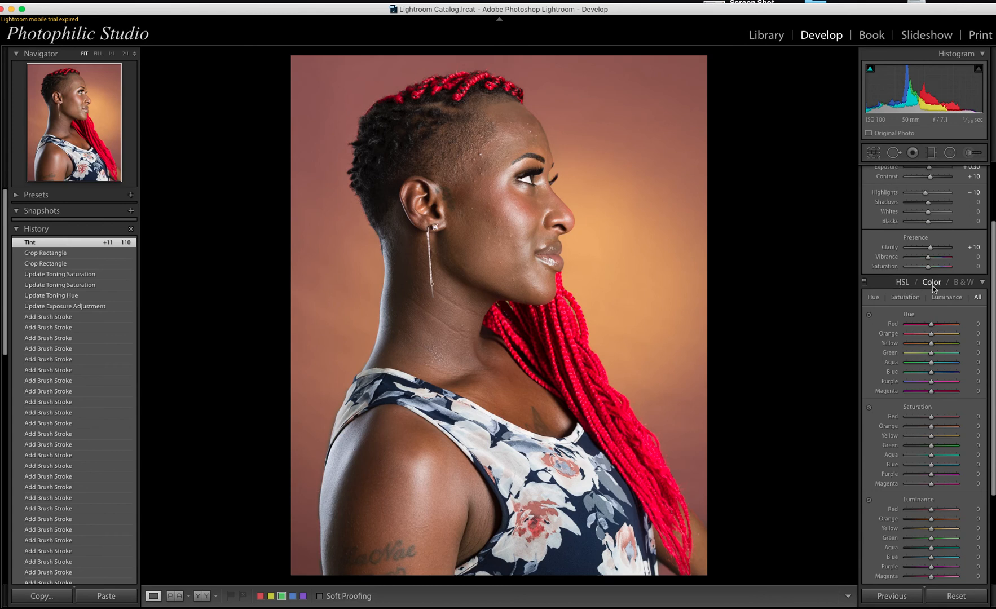
Step: Collapse the HSL / Color / B&W panel without changing any values
{"action": "scroll", "coordinate": [964, 322], "scroll_direction": "down", "scroll_amount": 4}
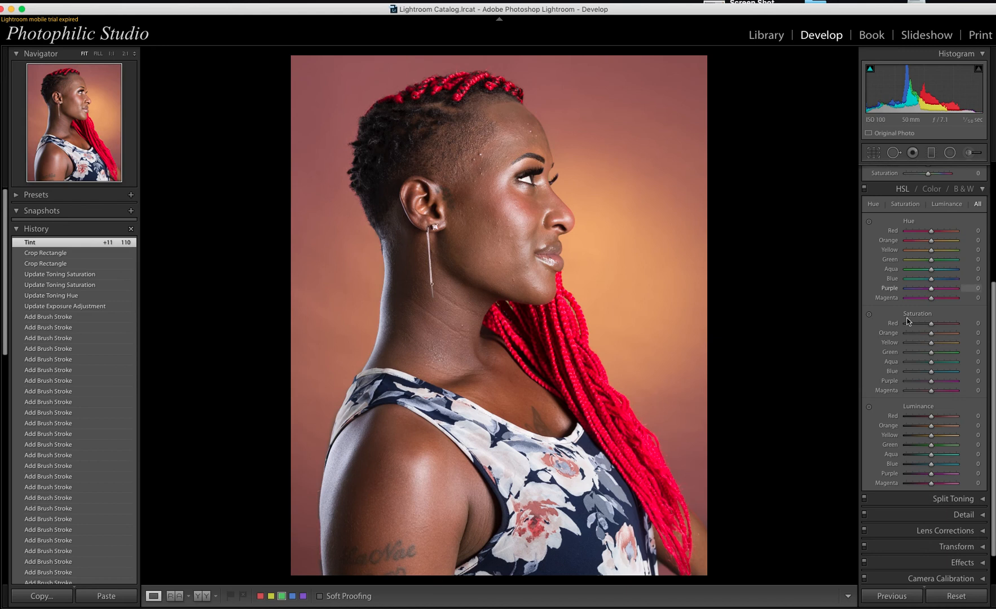
{"action": "left_click", "coordinate": [983, 190]}
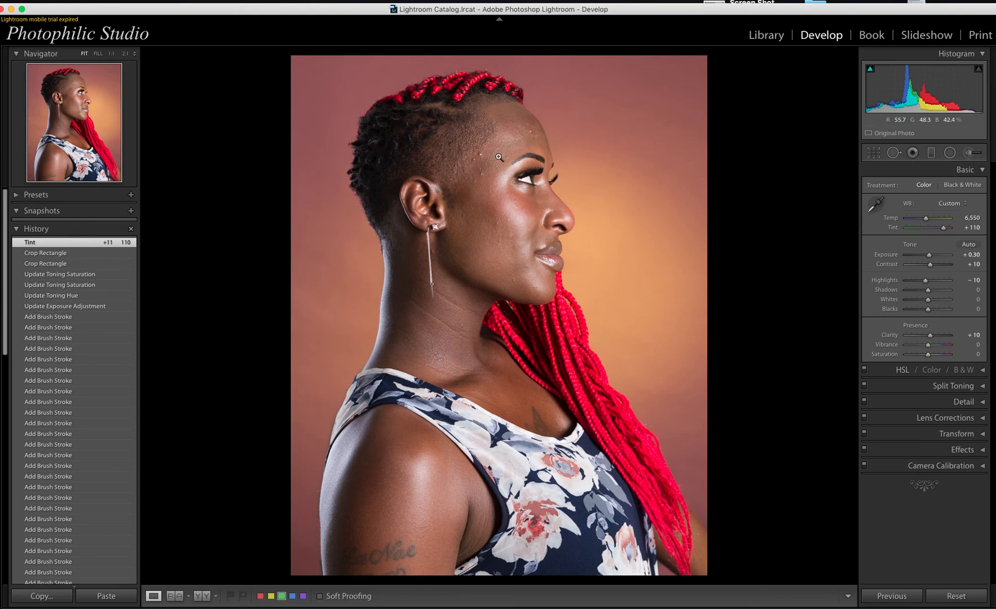
Step: Set the Navigator zoom to FILL so her face and neck appear larger
{"action": "left_click", "coordinate": [98, 53]}
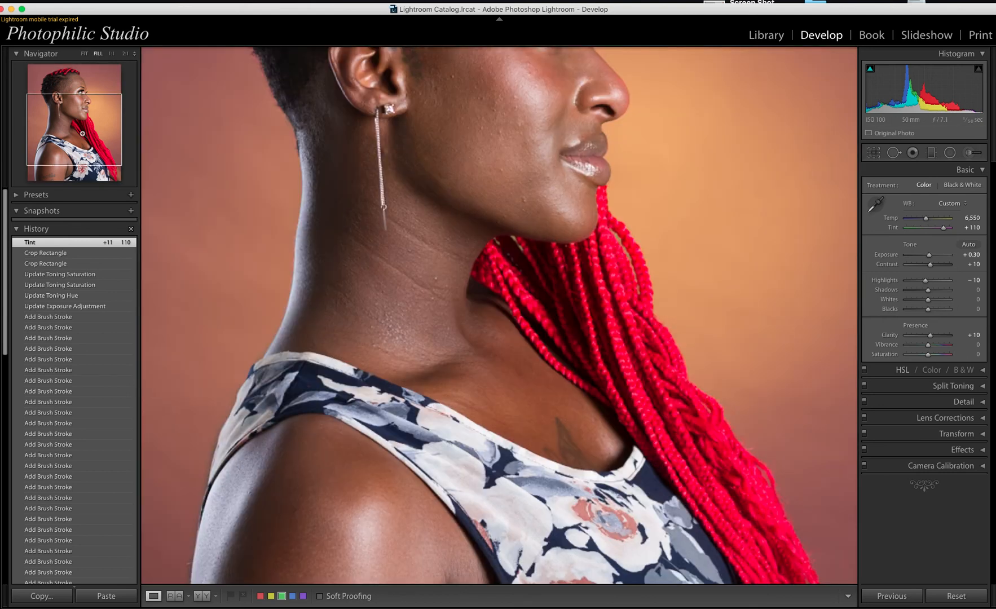
Step: Zoom to 1:1 and move the view to the forehead blemishes between ear and eye
{"action": "left_click_drag", "start_coordinate": [83, 134], "coordinate": [78, 90]}
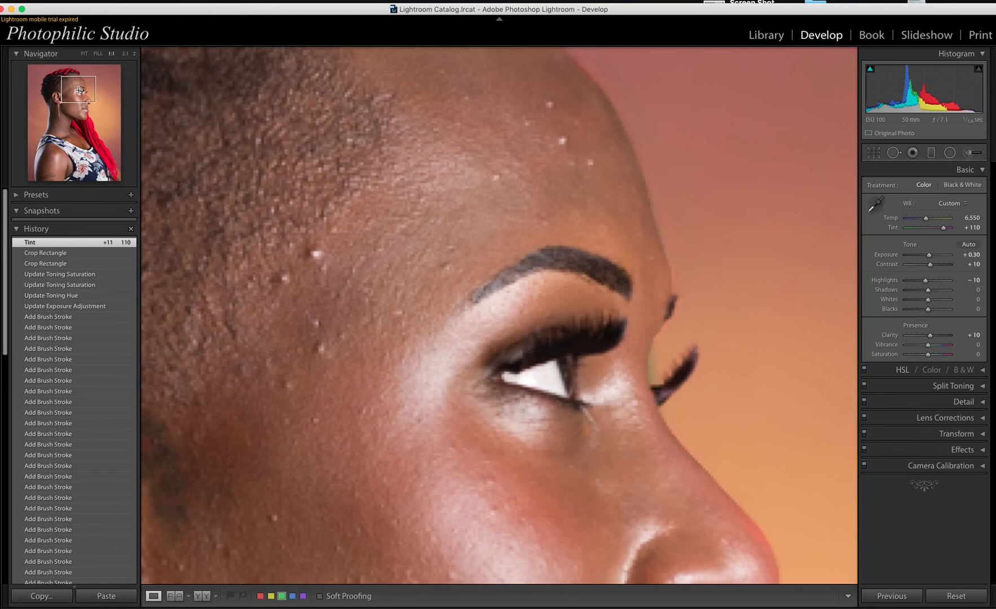
{"action": "left_click", "coordinate": [67, 95]}
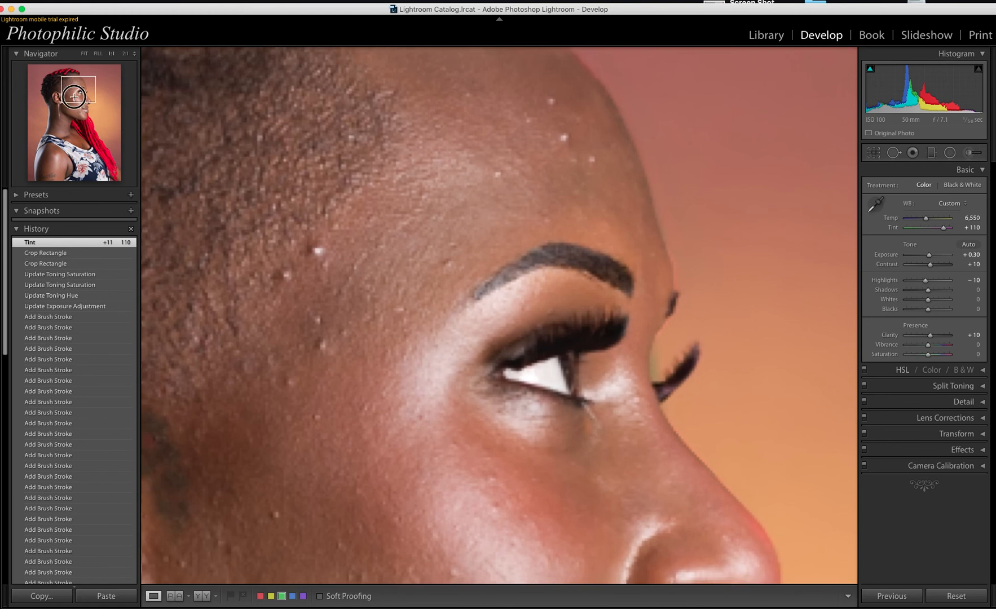
{"action": "left_click_drag", "start_coordinate": [68, 96], "coordinate": [71, 89]}
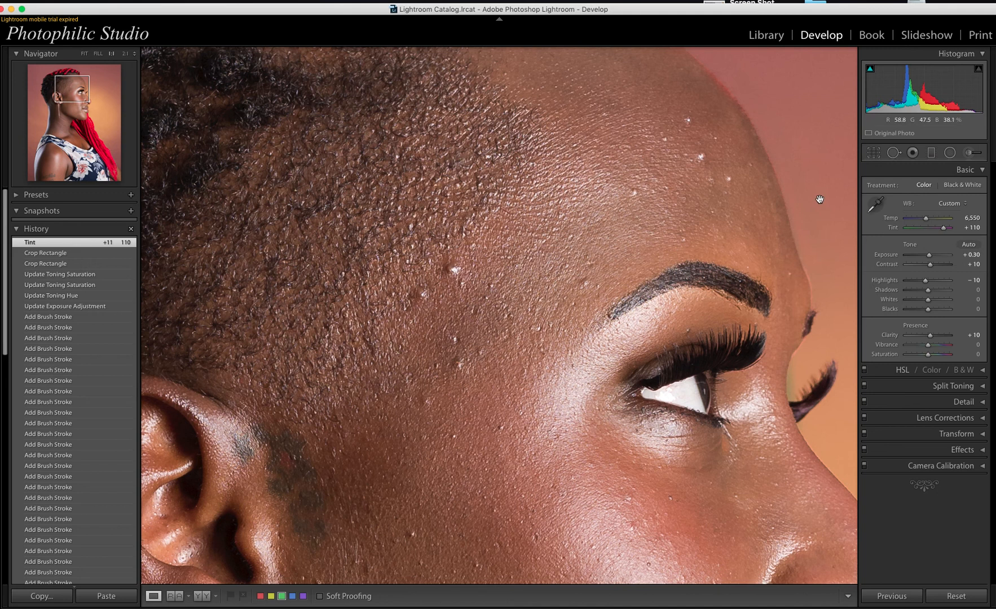
Step: Heal a forehead blemish near the hairline with a size 31, feather 37 spot at 100 opacity, sampled from clean skin
{"action": "left_click", "coordinate": [891, 154]}
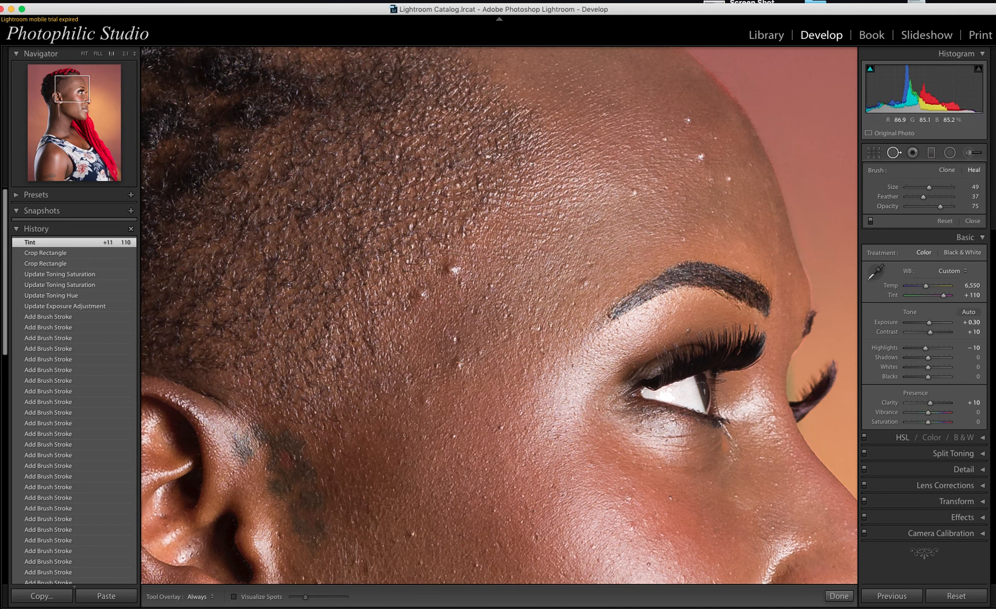
{"action": "key", "text": "bracketleft"}
{"action": "key", "text": "bracketleft"}
{"action": "key", "text": "bracketleft"}
{"action": "left_click", "coordinate": [452, 269]}
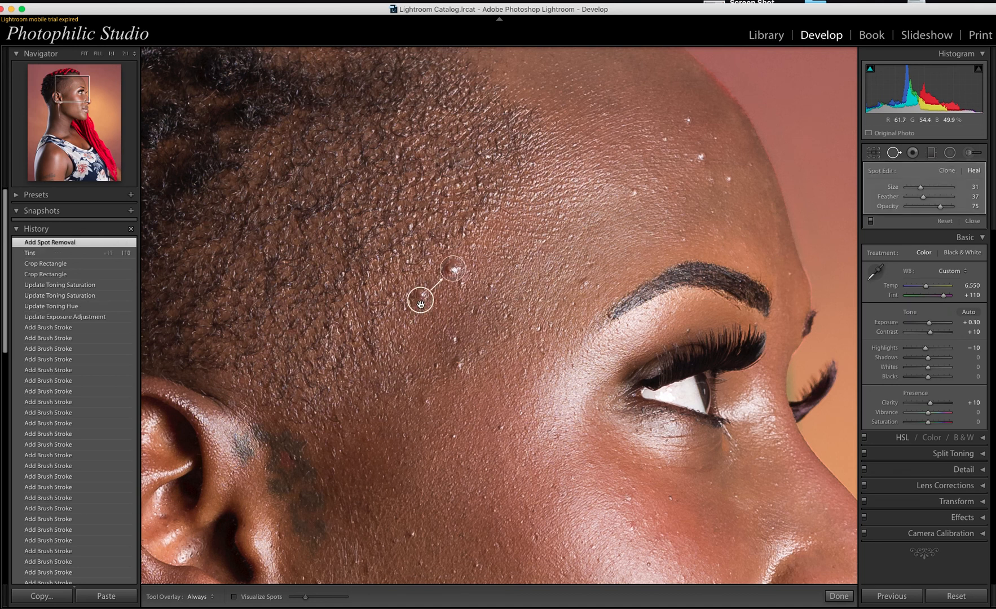
{"action": "mouse_move", "coordinate": [421, 304]}
{"action": "left_mouse_down"}
{"action": "mouse_move", "coordinate": [464, 304]}
{"action": "mouse_move", "coordinate": [481, 281]}
{"action": "mouse_move", "coordinate": [477, 256]}
{"action": "left_mouse_up"}
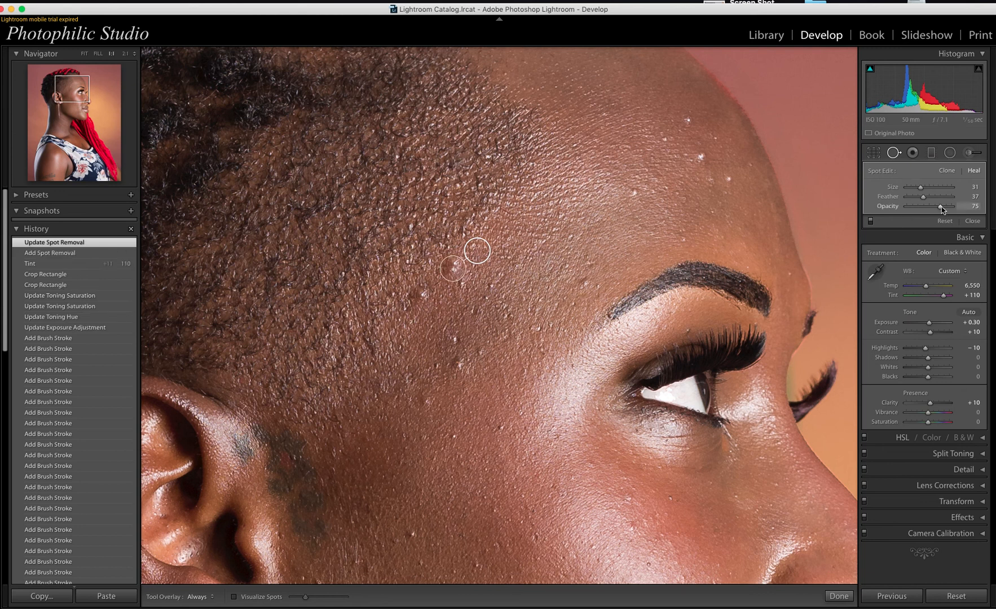
{"action": "left_click_drag", "start_coordinate": [941, 208], "coordinate": [961, 209]}
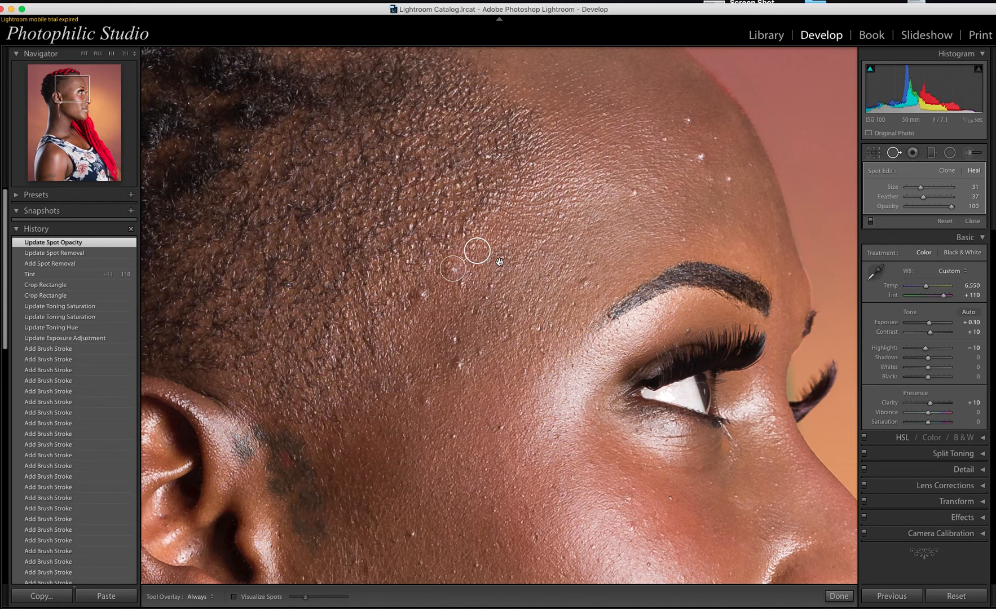
{"action": "key", "text": "q"}
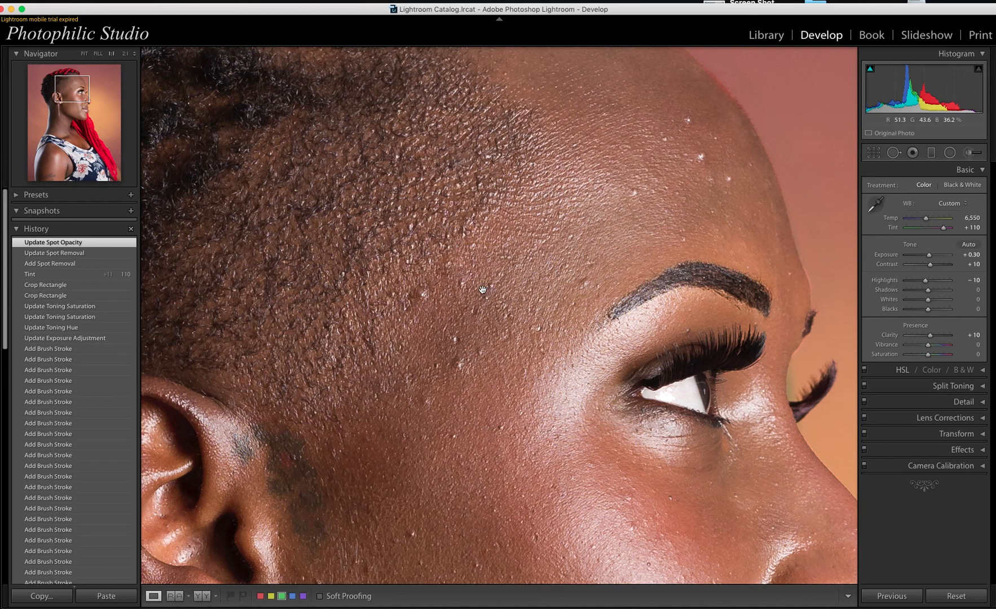
Step: Shift the existing forehead heal spot's source onto nearby clean skin and check the result
{"action": "key", "text": "q"}
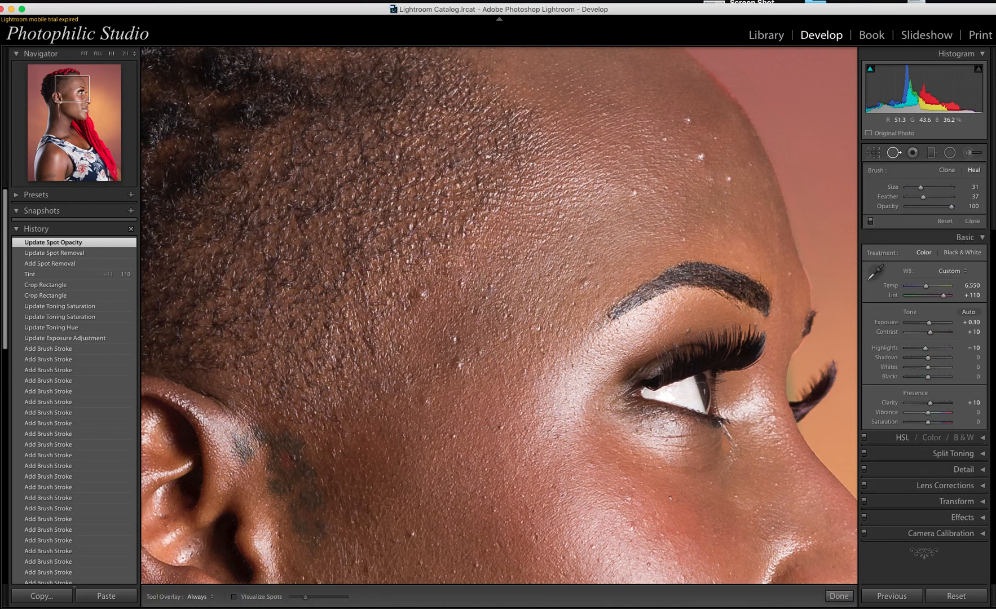
{"action": "left_click", "coordinate": [455, 267]}
{"action": "left_click_drag", "start_coordinate": [480, 254], "coordinate": [482, 263]}
{"action": "key", "text": "q"}
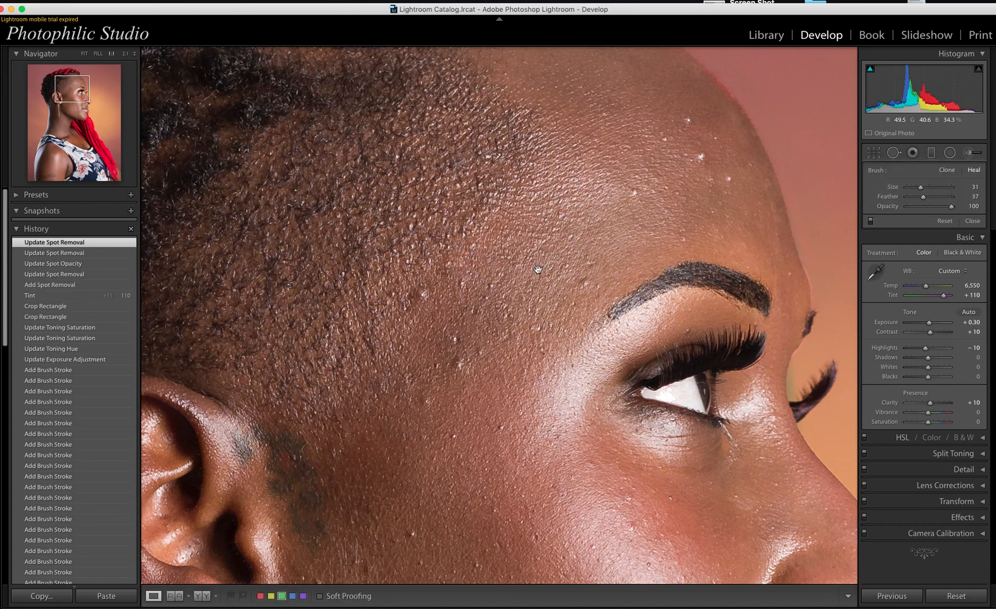
Step: Heal another forehead blemish from skin below, then heal a high speck with a size 23 brush
{"action": "key", "text": "q"}
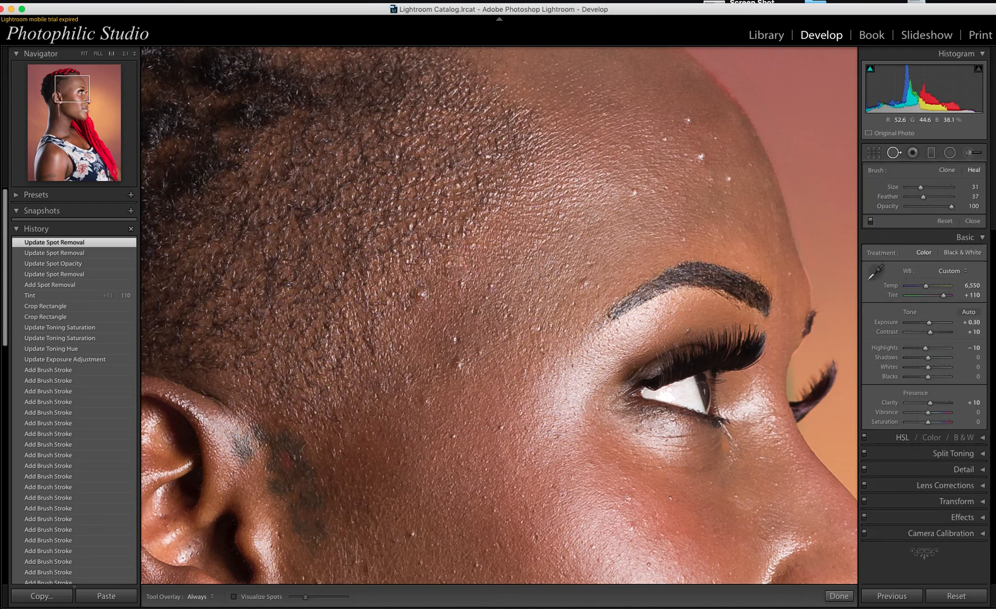
{"action": "left_click", "coordinate": [421, 294]}
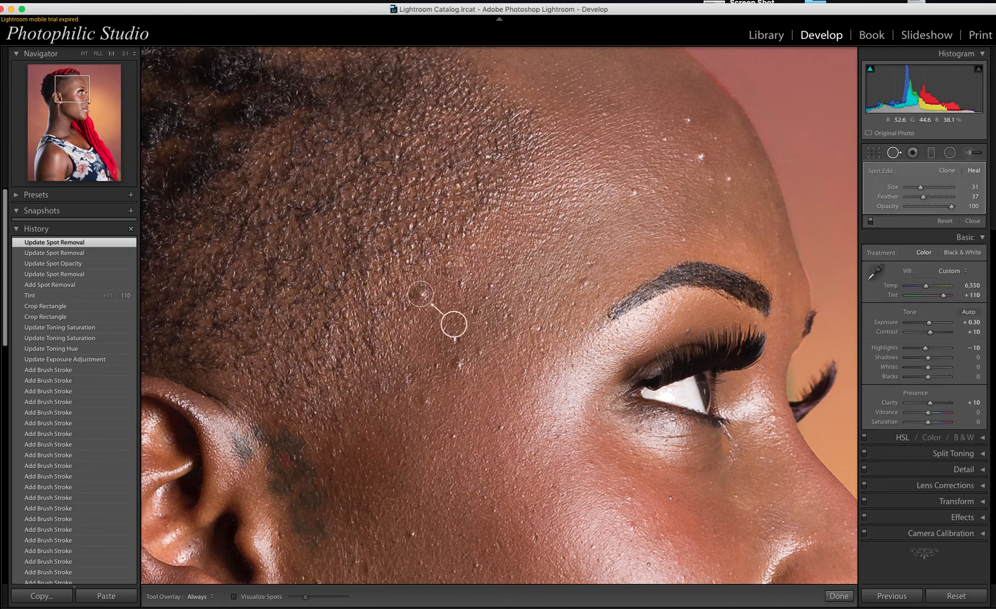
{"action": "left_click_drag", "start_coordinate": [454, 325], "coordinate": [419, 322]}
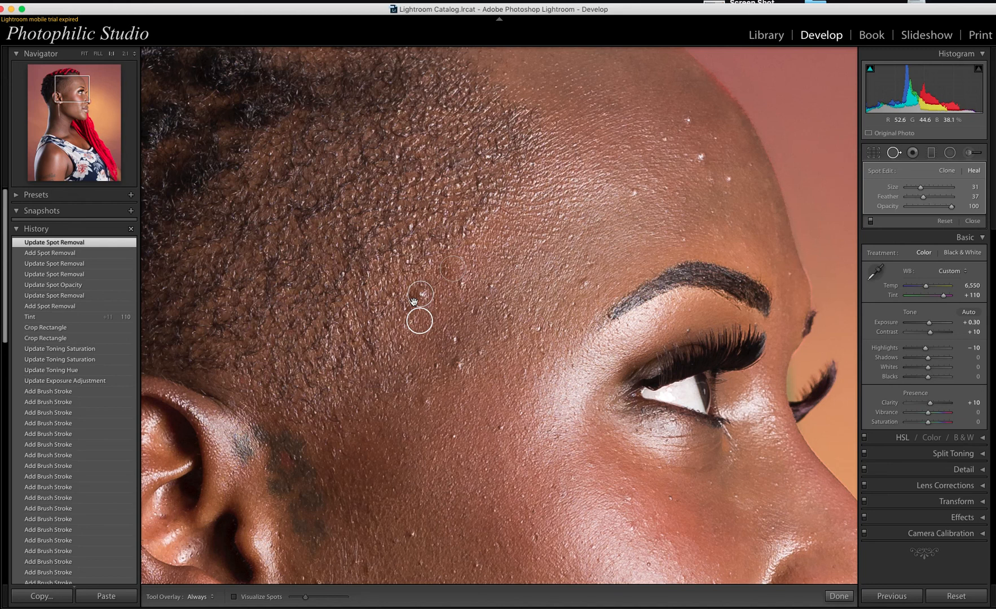
{"action": "left_click", "coordinate": [510, 304]}
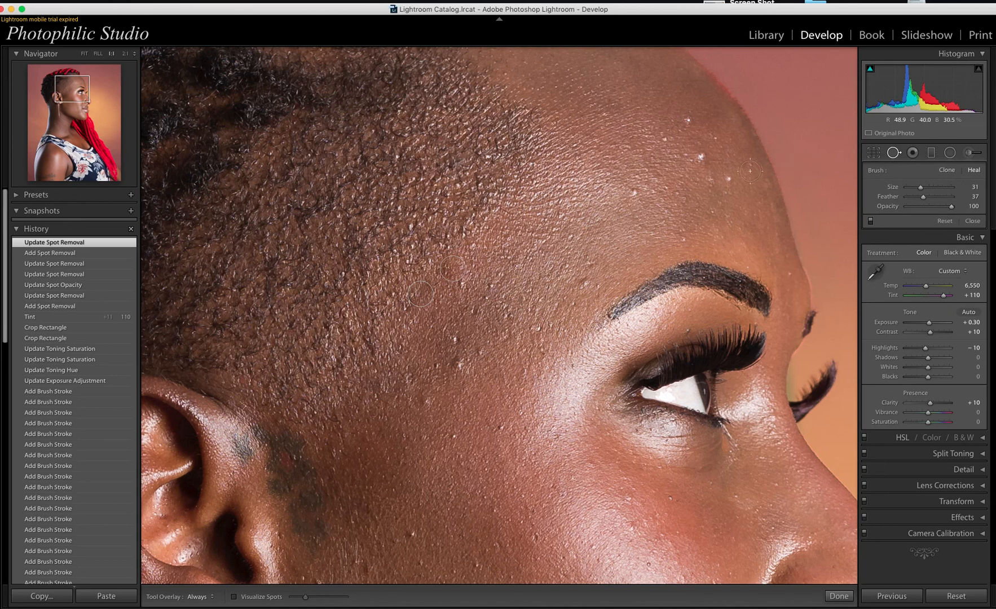
{"action": "key", "text": "bracketleft"}
{"action": "left_click", "coordinate": [687, 121]}
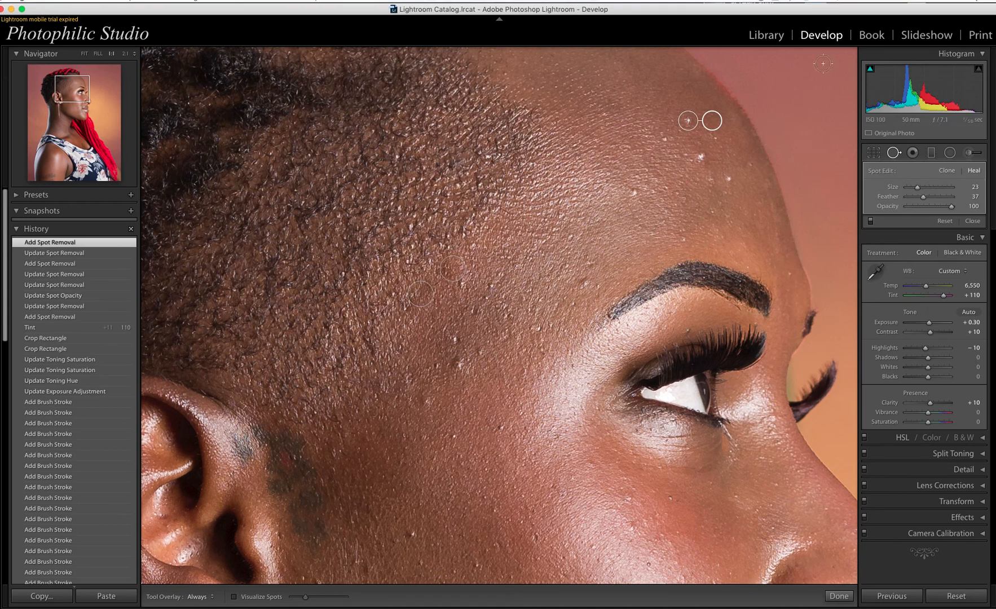
Step: Heal a white speck on the upper forehead, comparing with the heal spots hidden
{"action": "left_click", "coordinate": [763, 226]}
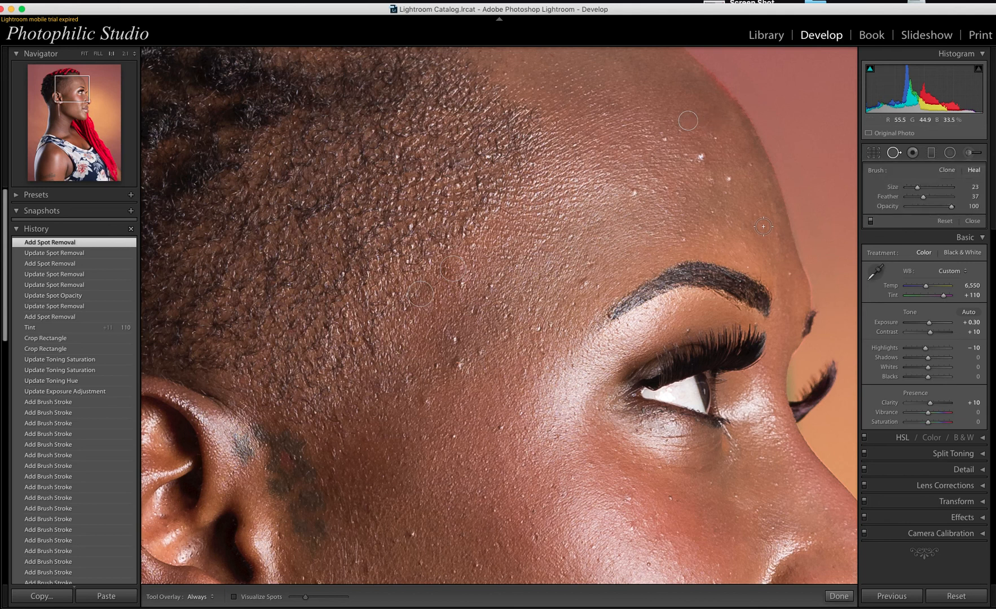
{"action": "key", "text": "q"}
{"action": "key", "text": "q"}
{"action": "left_click", "coordinate": [701, 156]}
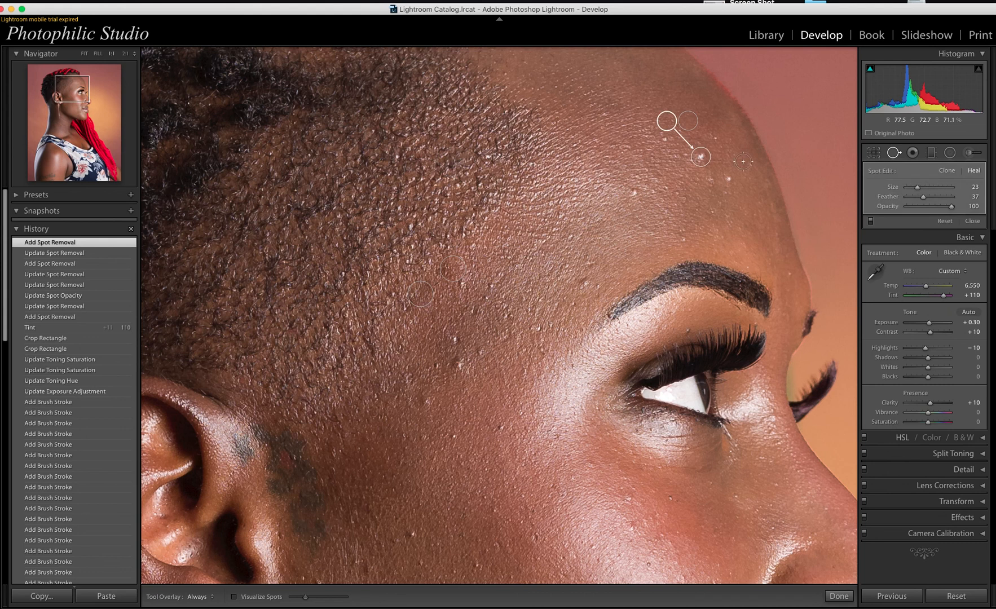
{"action": "left_click", "coordinate": [743, 161]}
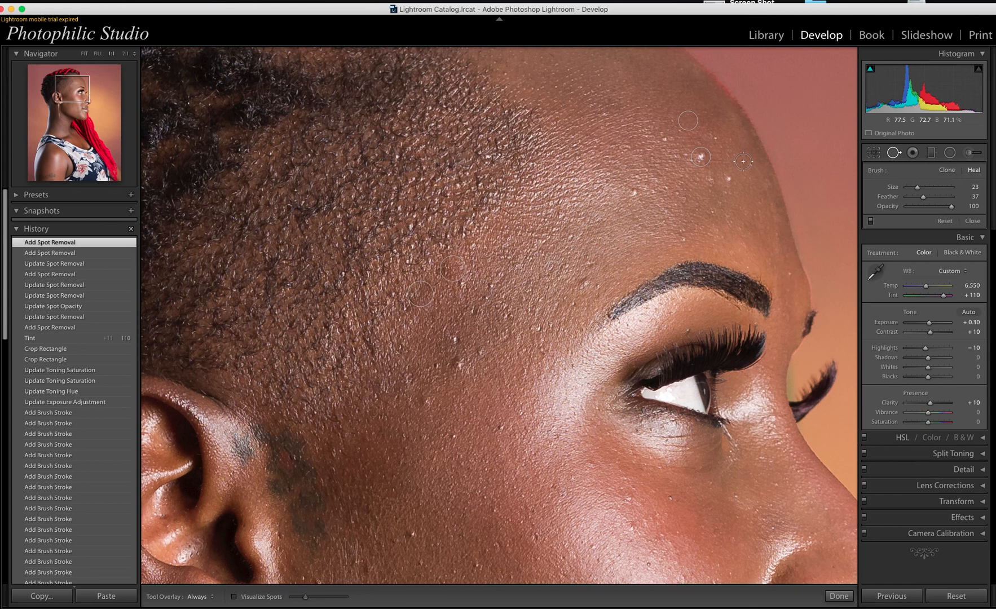
{"action": "key", "text": "ctrl+Up"}
Step: Heal specks near the scalp edge and on the upper forehead, plus one just above the eyebrow
{"action": "left_click", "coordinate": [728, 179]}
{"action": "left_click", "coordinate": [775, 191]}
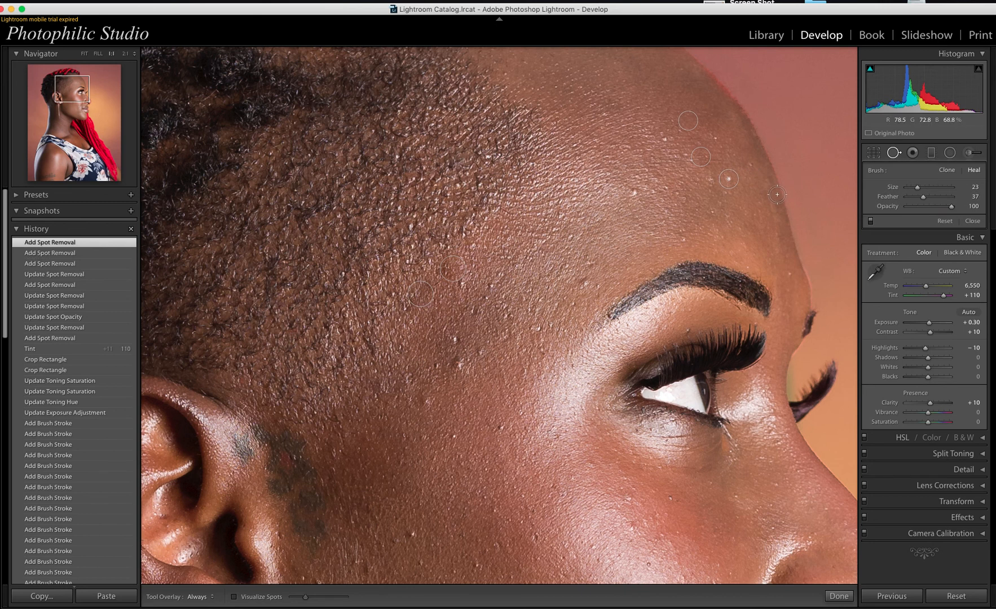
{"action": "left_click", "coordinate": [635, 192]}
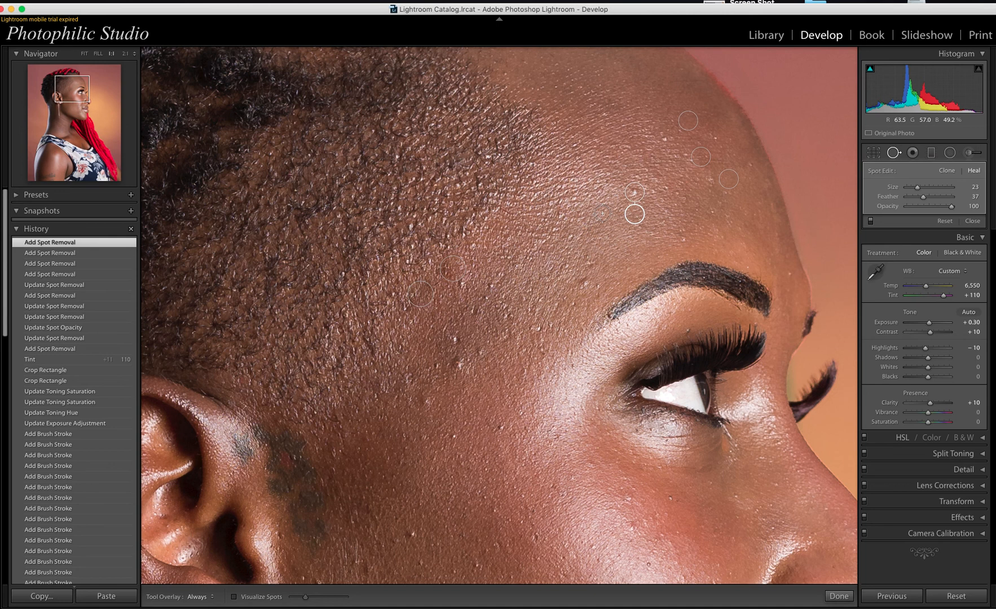
{"action": "key", "text": "Escape"}
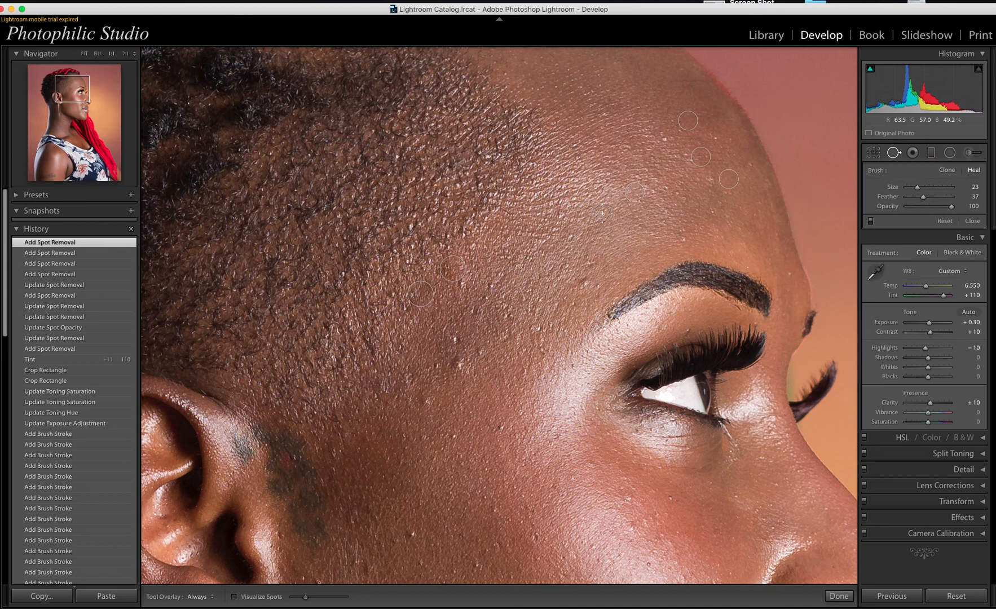
{"action": "left_click", "coordinate": [539, 329]}
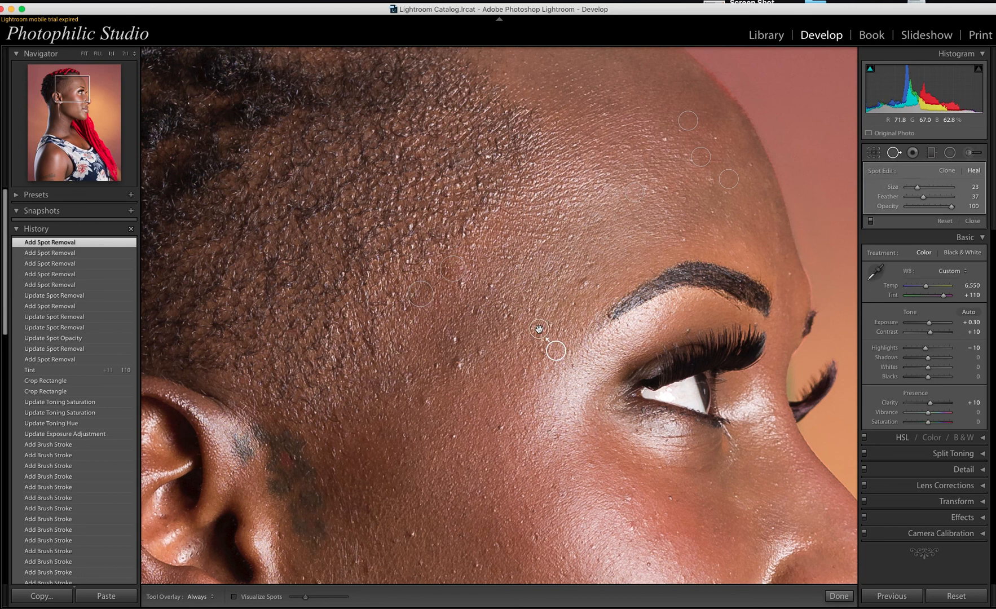
Step: Heal a blemish above the eyebrow and one on the temple, moving each source to cleaner skin
{"action": "left_click", "coordinate": [598, 329]}
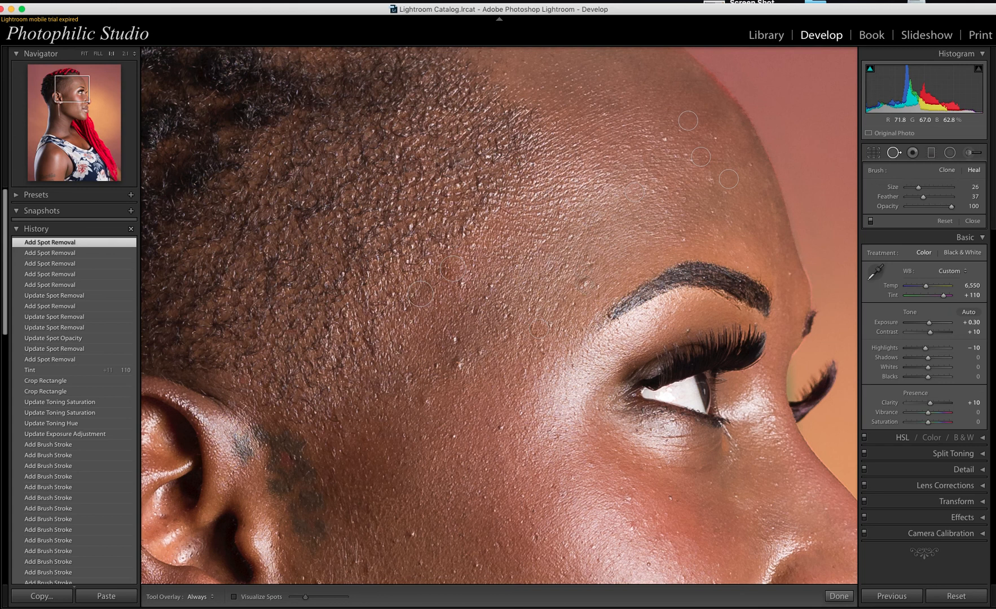
{"action": "scroll", "coordinate": [584, 282], "scroll_direction": "up", "scroll_amount": 3}
{"action": "left_click", "coordinate": [585, 282]}
{"action": "left_click_drag", "start_coordinate": [610, 207], "coordinate": [626, 265]}
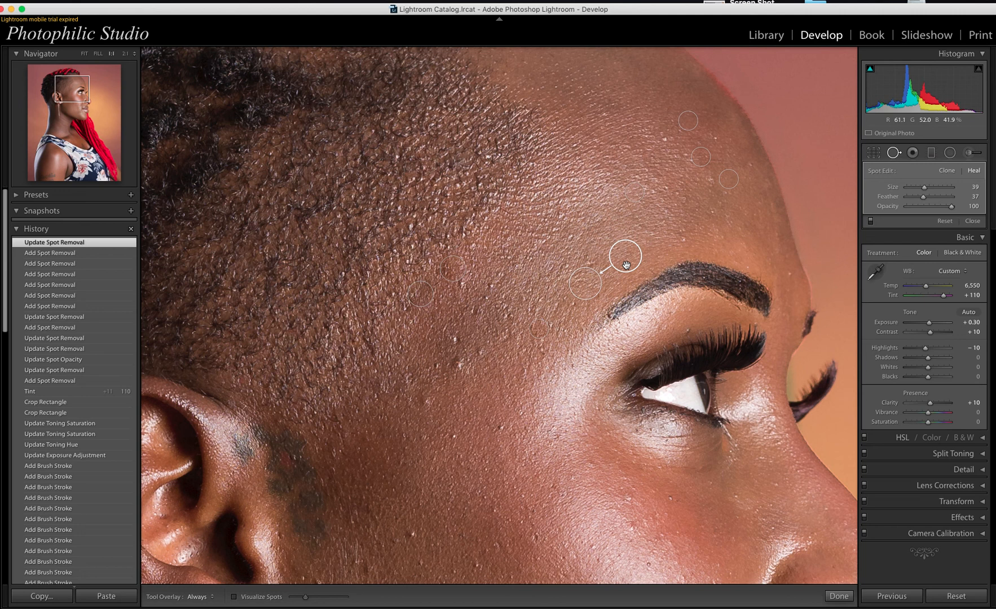
{"action": "key", "text": "Return"}
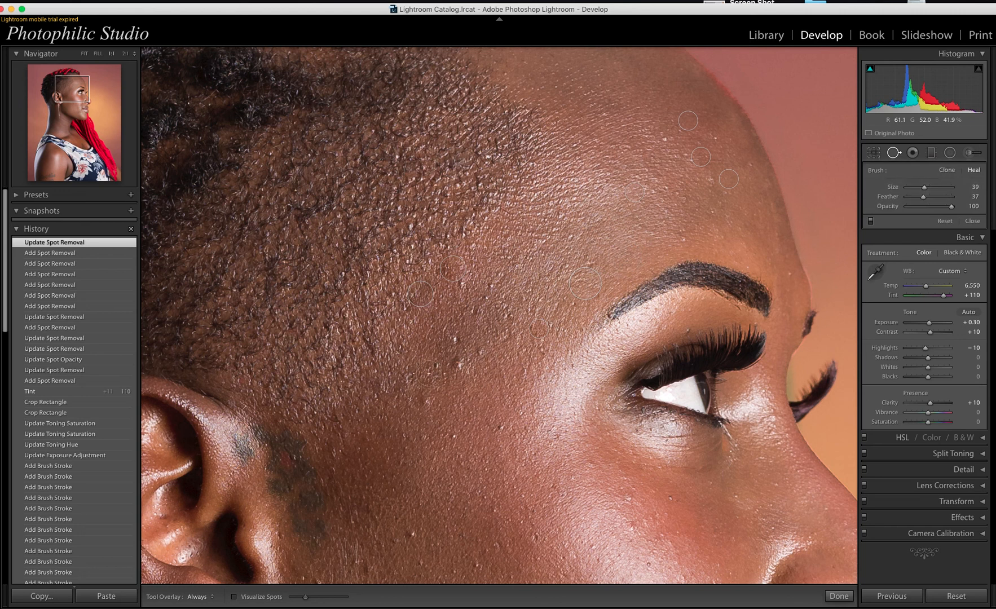
{"action": "left_click", "coordinate": [459, 364]}
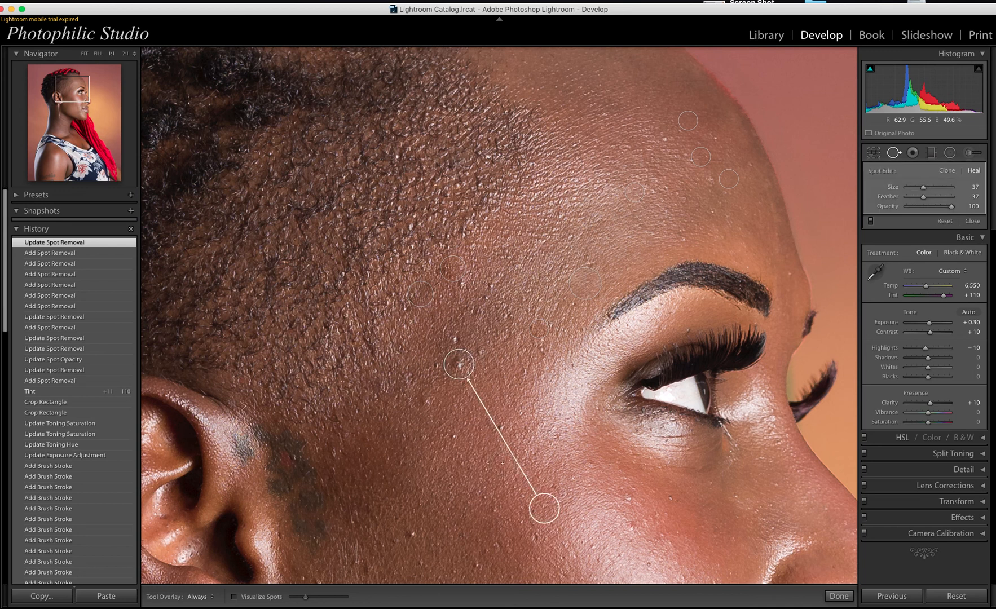
{"action": "mouse_move", "coordinate": [549, 508]}
{"action": "left_mouse_down"}
{"action": "mouse_move", "coordinate": [513, 456]}
{"action": "mouse_move", "coordinate": [488, 392]}
{"action": "mouse_move", "coordinate": [505, 350]}
{"action": "left_mouse_up"}
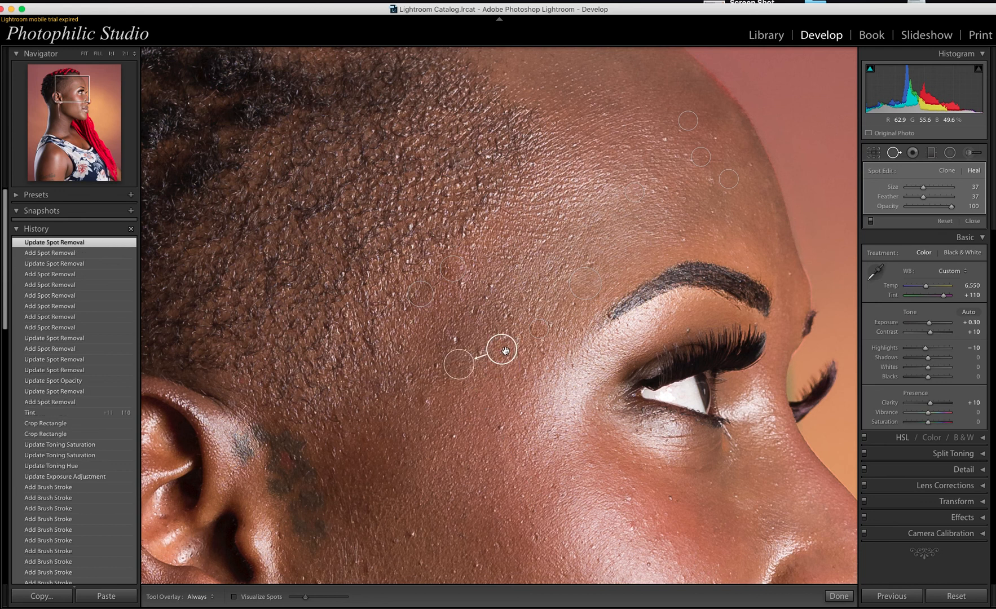
{"action": "key", "text": "Return"}
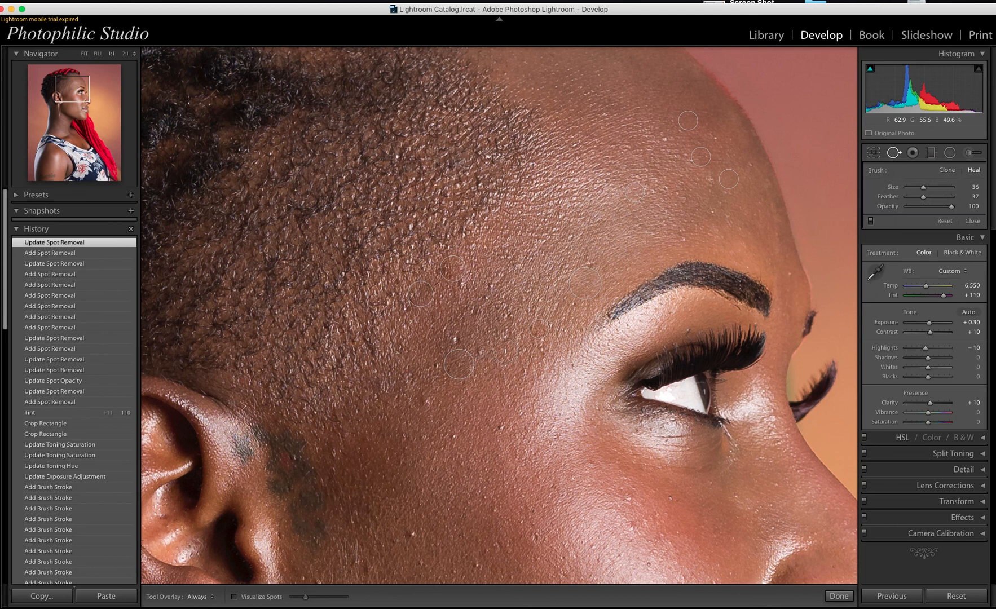
Step: With a smaller brush, heal more temple blemishes and white specks, fine-tuning the sample source
{"action": "key", "text": "bracketleft"}
{"action": "left_click", "coordinate": [456, 339]}
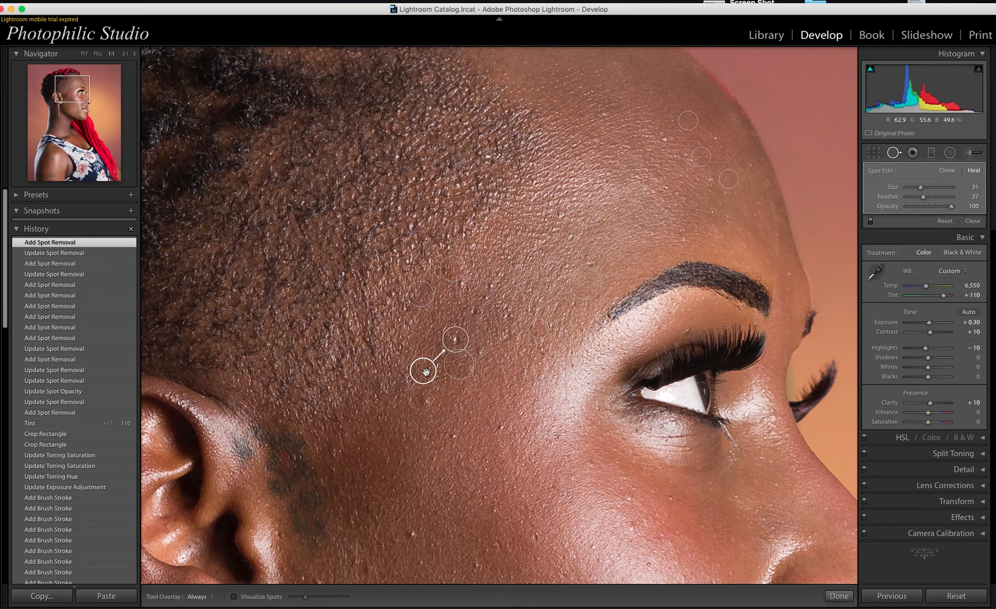
{"action": "left_click_drag", "start_coordinate": [426, 372], "coordinate": [424, 355]}
{"action": "left_click", "coordinate": [426, 355]}
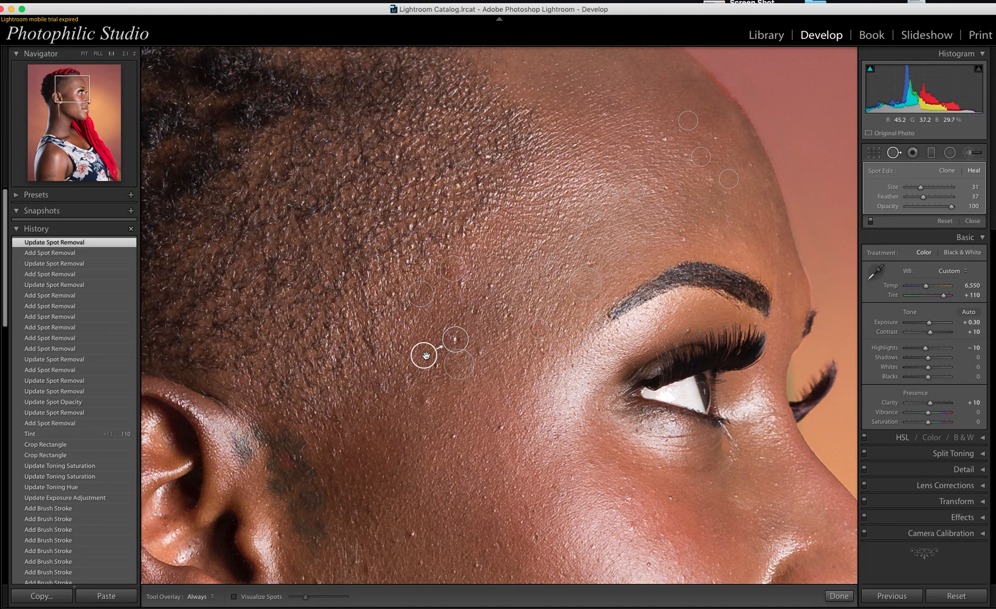
{"action": "key", "text": "Return"}
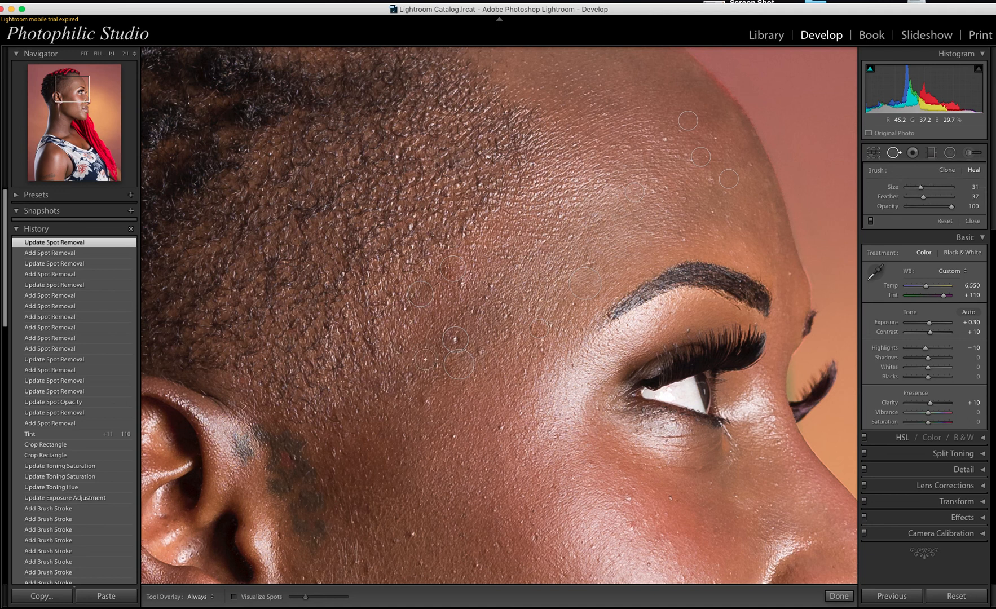
{"action": "left_click", "coordinate": [427, 402]}
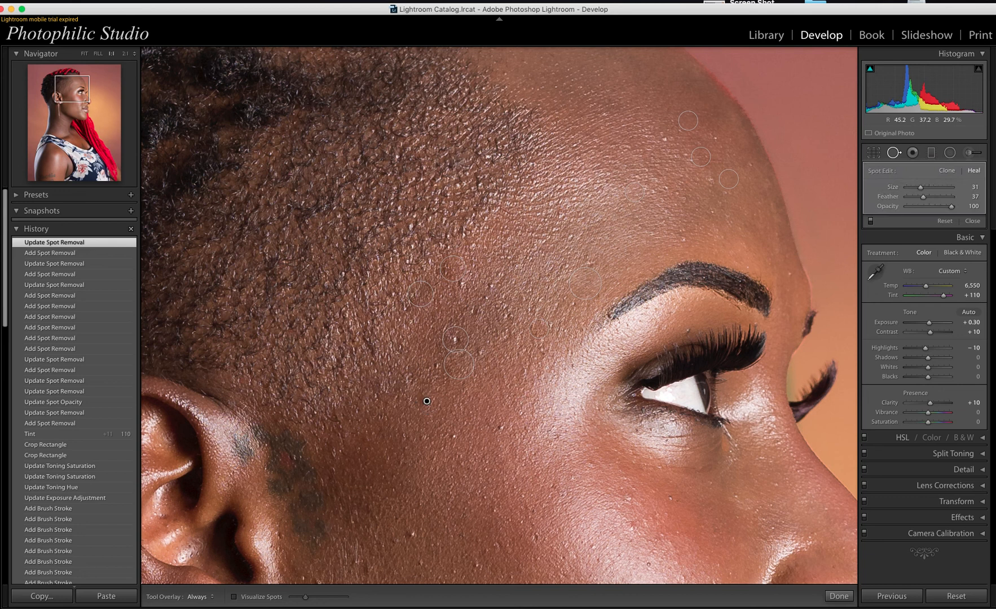
{"action": "left_click", "coordinate": [455, 339]}
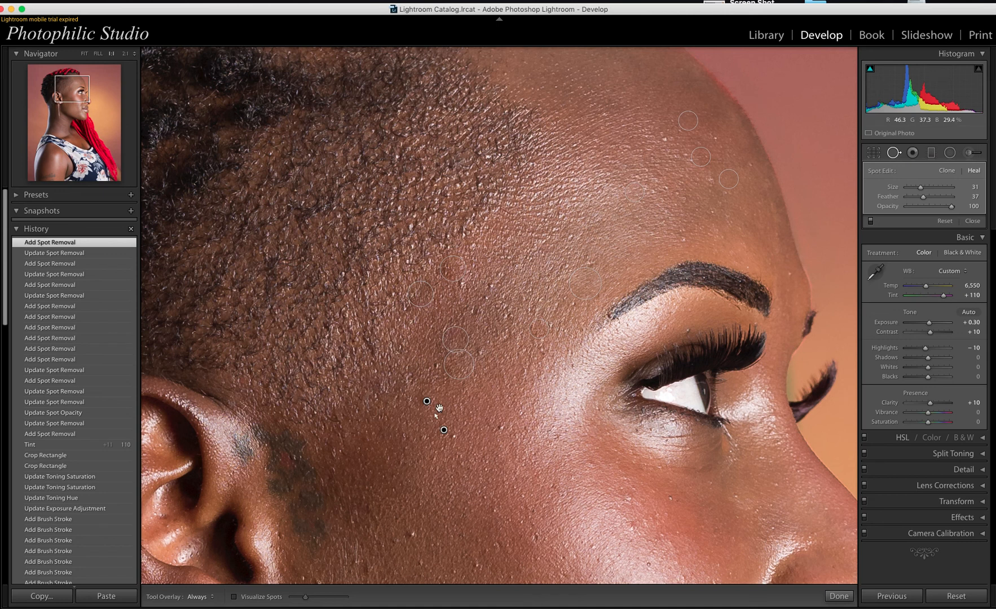
Step: Delete the two stray heal spots on the lower temple and set the Navigator to FILL for review
{"action": "right_click", "coordinate": [427, 402]}
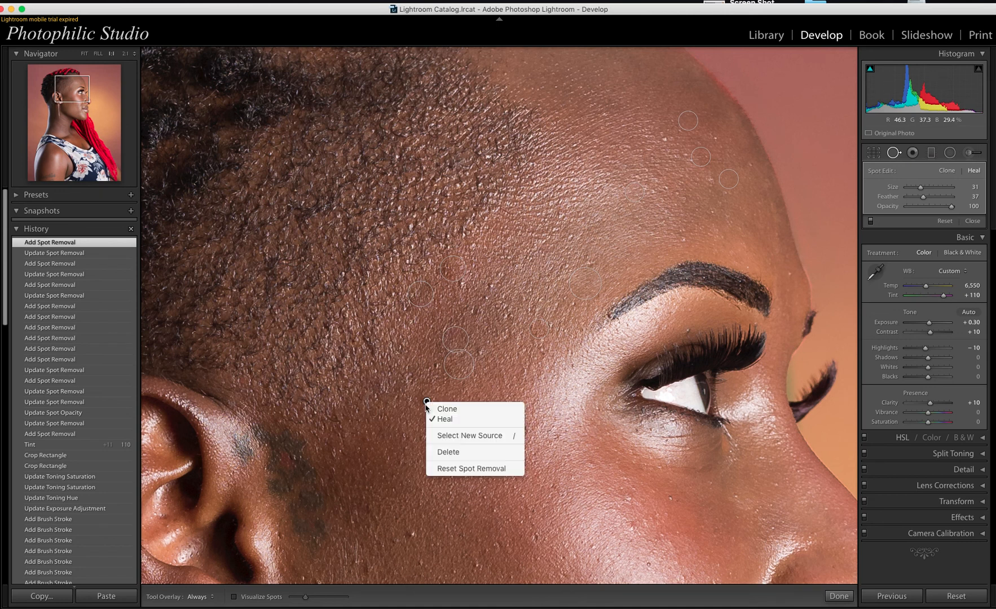
{"action": "left_click", "coordinate": [438, 453]}
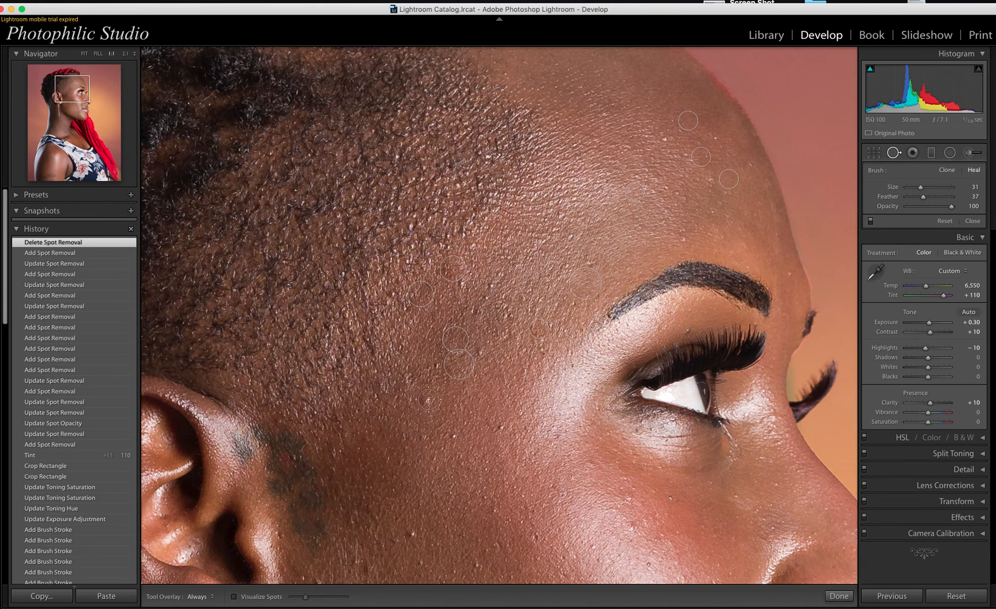
{"action": "left_click", "coordinate": [428, 400]}
{"action": "key", "text": "BackSpace"}
{"action": "left_click", "coordinate": [505, 420]}
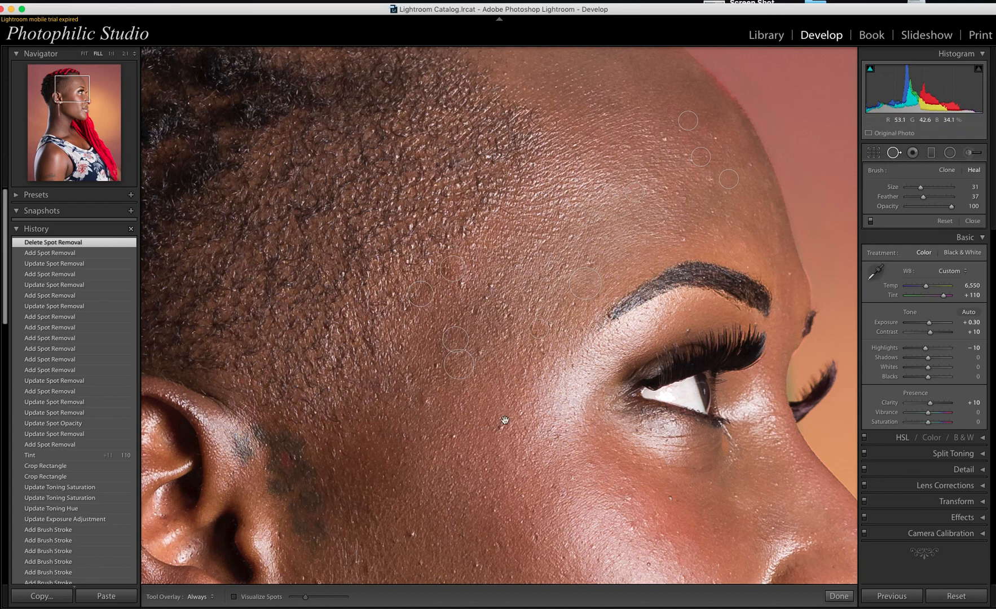
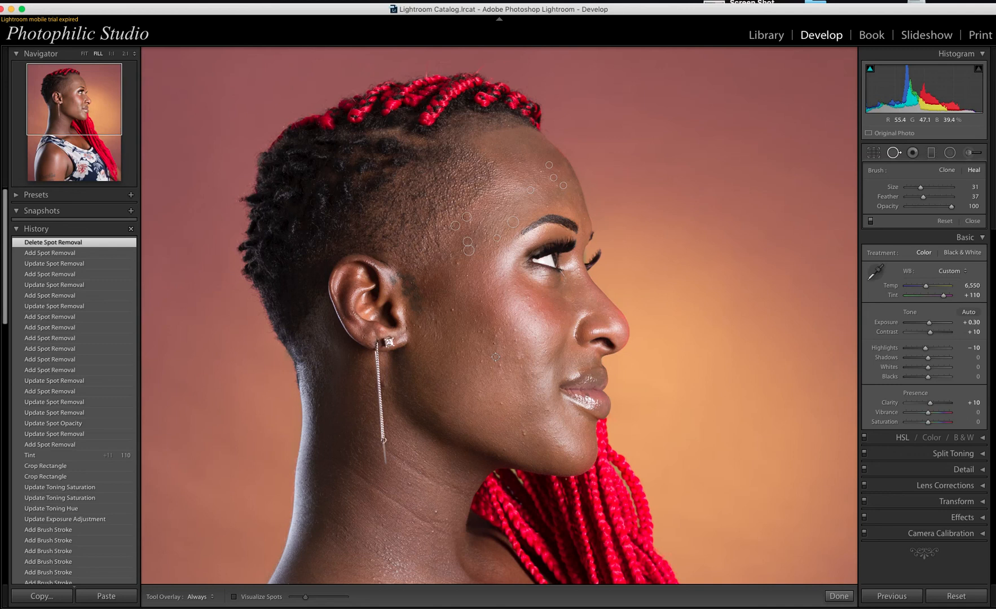
Step: Close Spot Removal and zoom to 1:1 on the chin and lips
{"action": "key", "text": "q"}
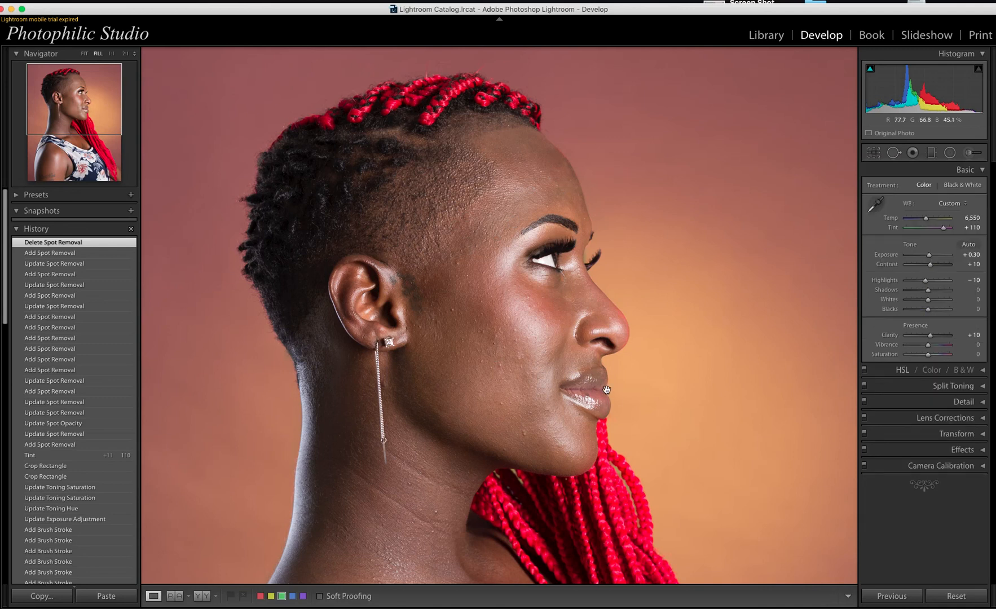
{"action": "left_click", "coordinate": [524, 432]}
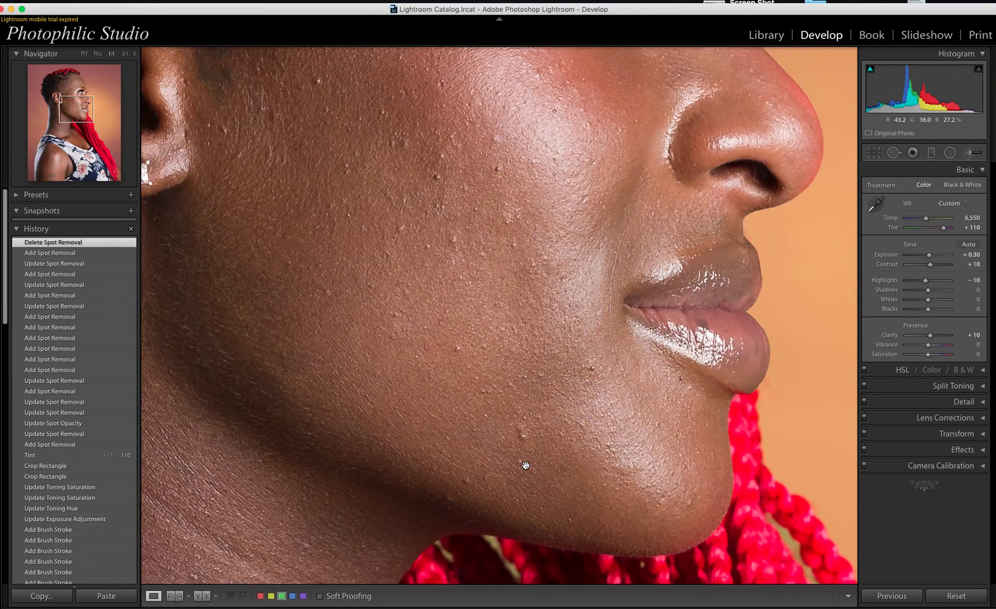
Step: With a size-21 heal brush, heal bumps near the jawline, on the lower jaw and below the mouth corner
{"action": "key", "text": "q"}
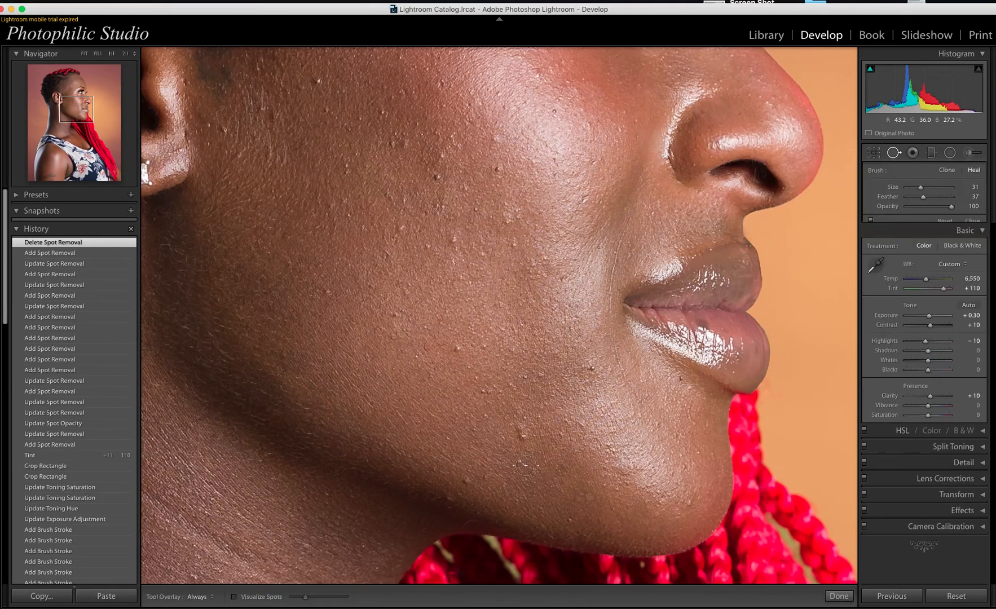
{"action": "scroll", "coordinate": [520, 433], "scroll_direction": "up", "scroll_amount": 3}
{"action": "left_click", "coordinate": [521, 430]}
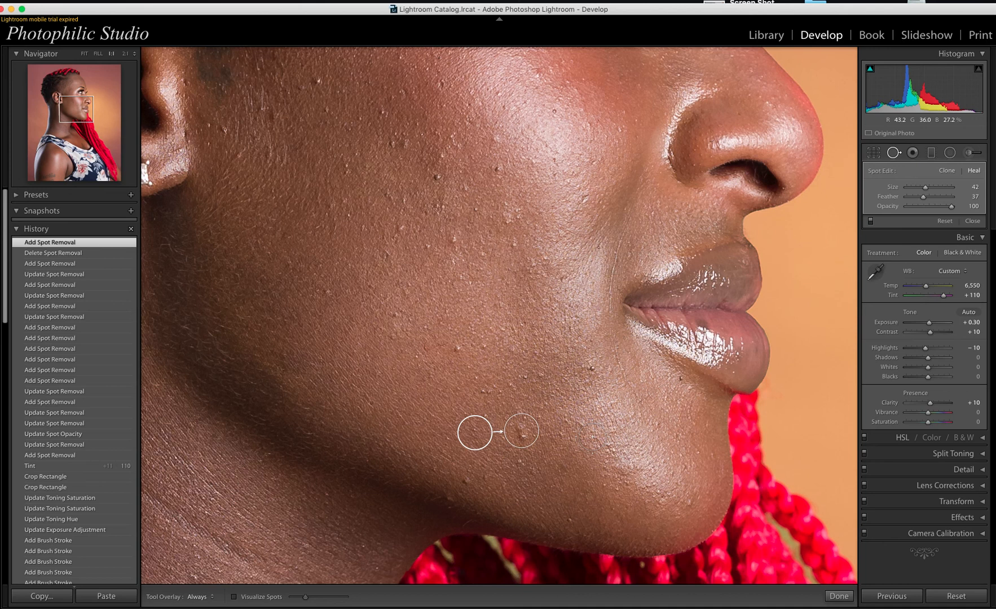
{"action": "left_click", "coordinate": [592, 436]}
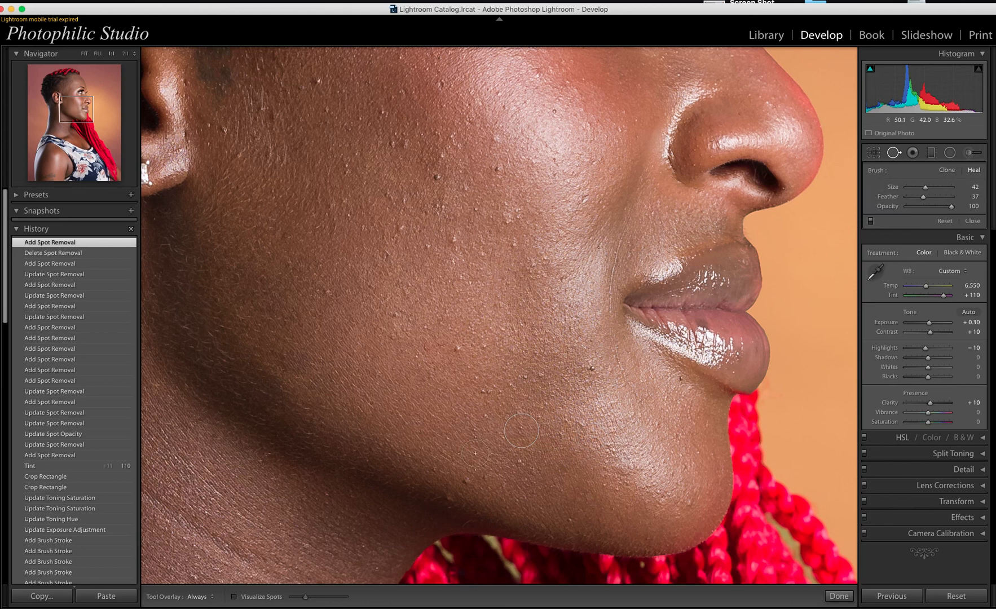
{"action": "scroll", "coordinate": [466, 479], "scroll_direction": "down", "scroll_amount": 5}
{"action": "scroll", "coordinate": [466, 479], "scroll_direction": "down", "scroll_amount": 2}
{"action": "left_click", "coordinate": [466, 480]}
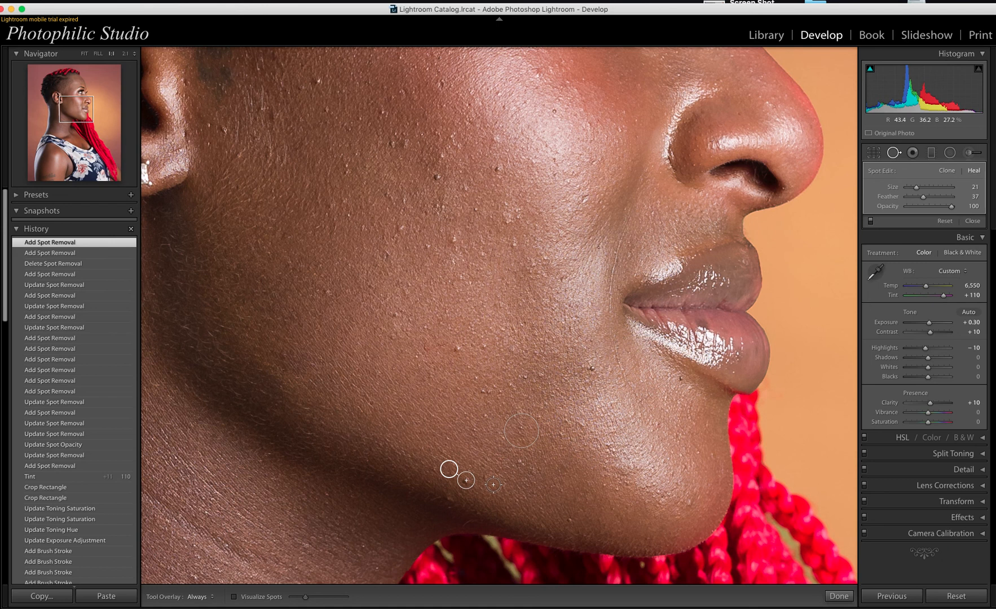
{"action": "left_click", "coordinate": [493, 485]}
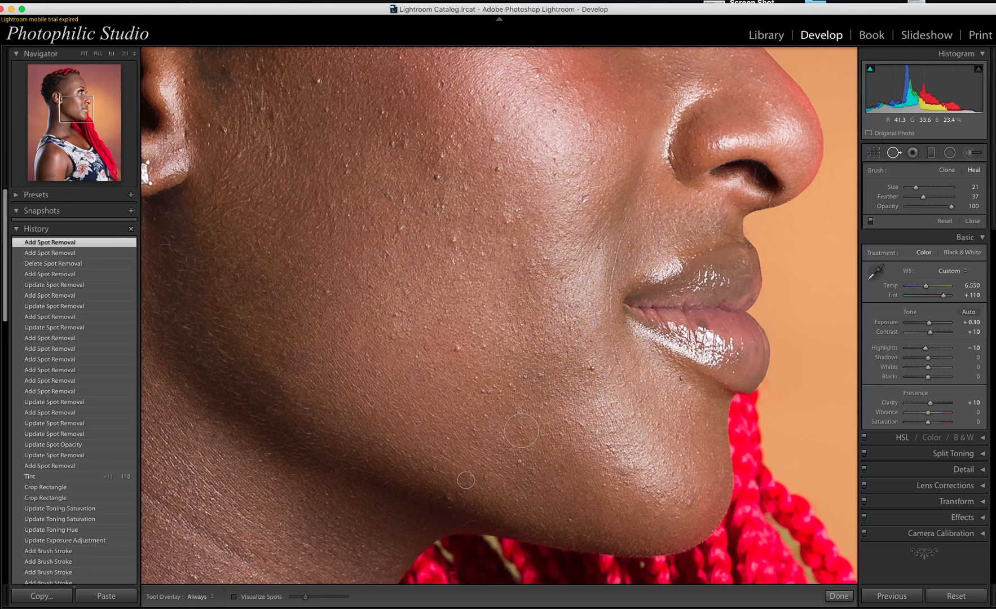
{"action": "left_click", "coordinate": [592, 367]}
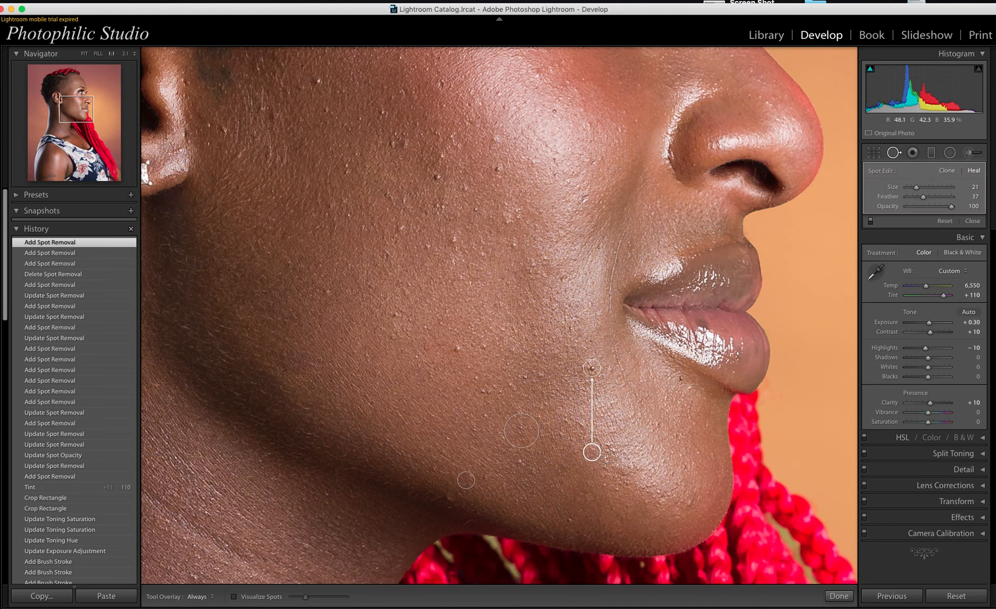
Step: Heal a cheek blemish plus bumps on the upper, middle and top of the cheek
{"action": "left_click", "coordinate": [605, 458]}
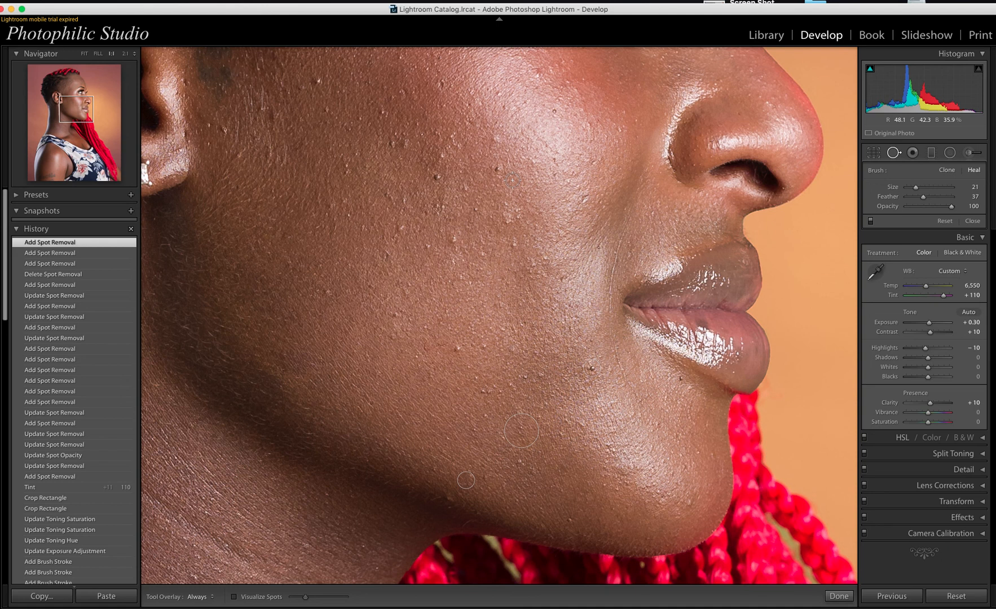
{"action": "left_click", "coordinate": [592, 368]}
{"action": "left_click", "coordinate": [496, 169]}
{"action": "key", "text": "XF86AudioLowerVolume"}
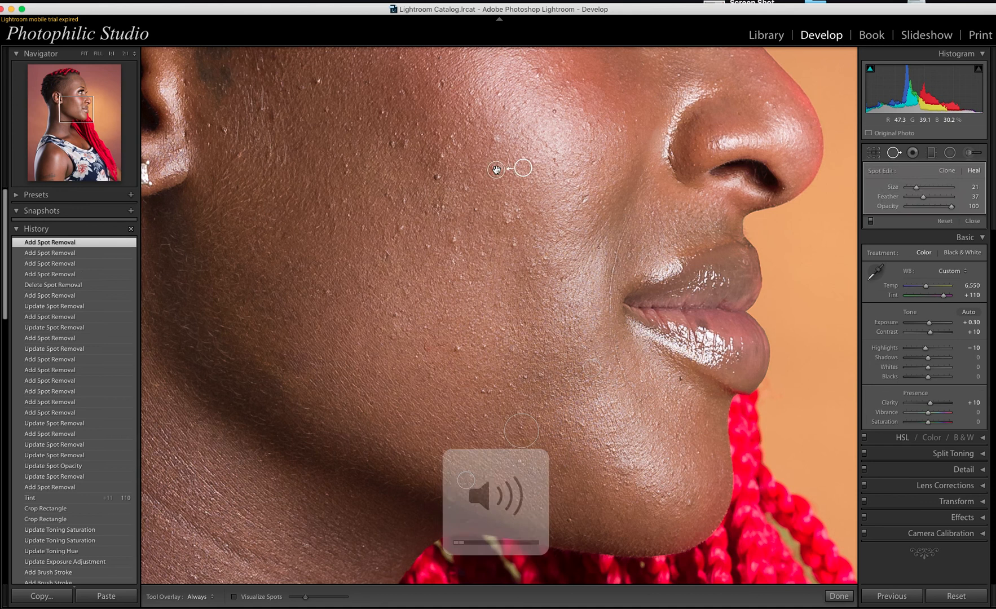
{"action": "left_click", "coordinate": [546, 250]}
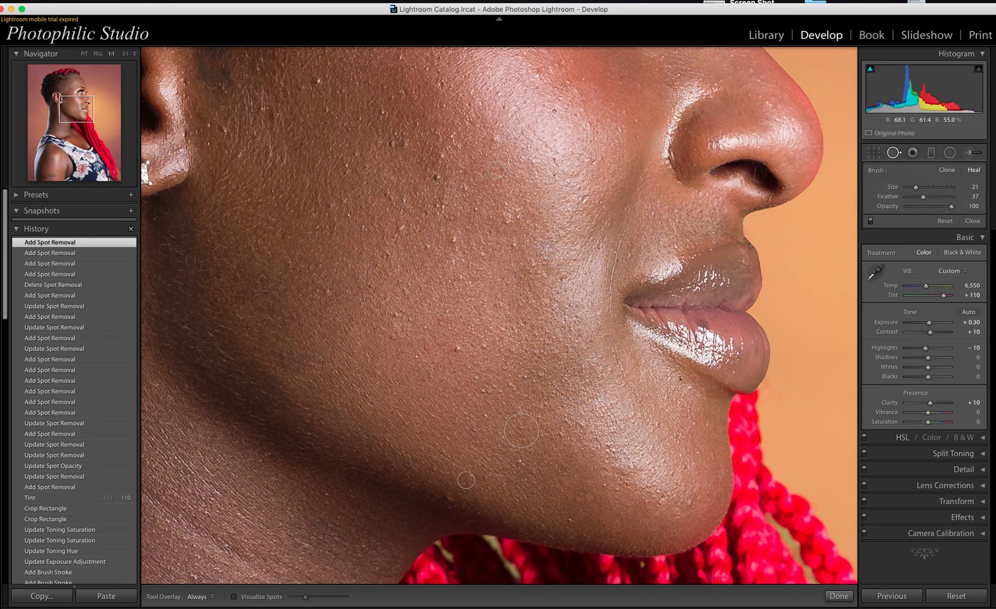
{"action": "left_click", "coordinate": [437, 177]}
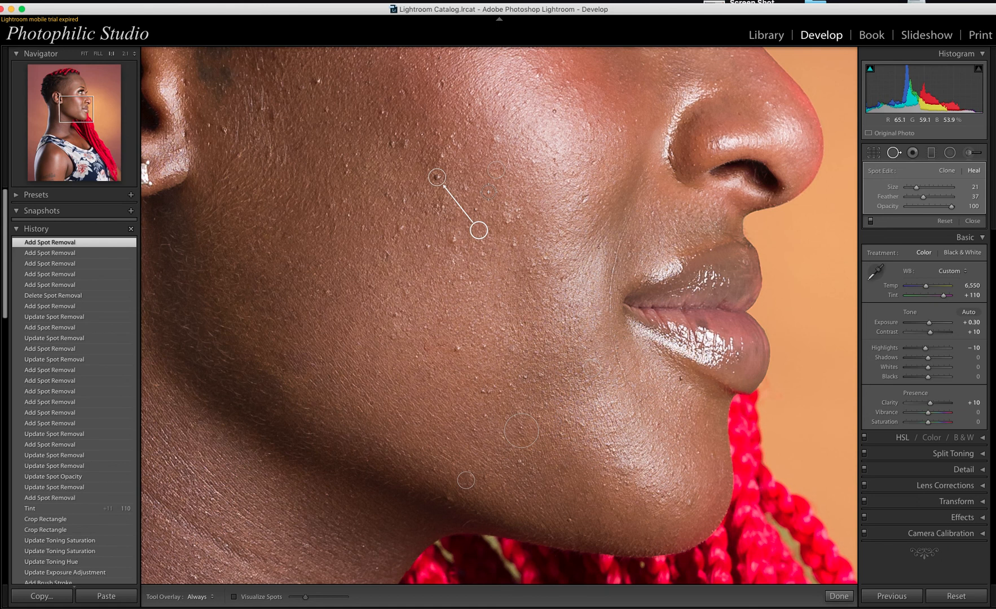
{"action": "left_click", "coordinate": [488, 191]}
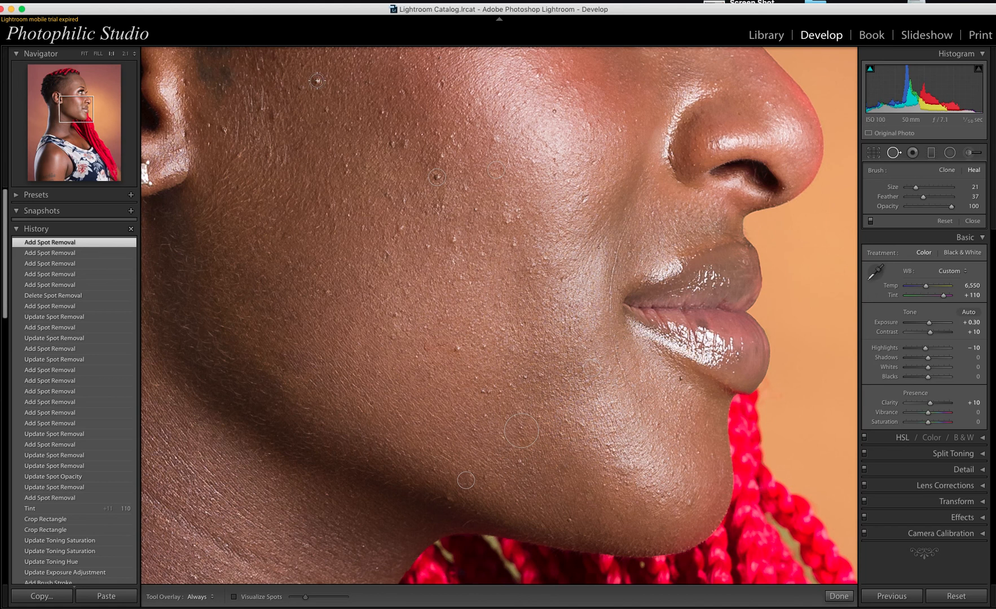
{"action": "left_click", "coordinate": [317, 81]}
Step: Move the top cheek heal onto its bump, then heal a mid-cheek bump sampling skin just above
{"action": "left_click_drag", "start_coordinate": [309, 51], "coordinate": [339, 103]}
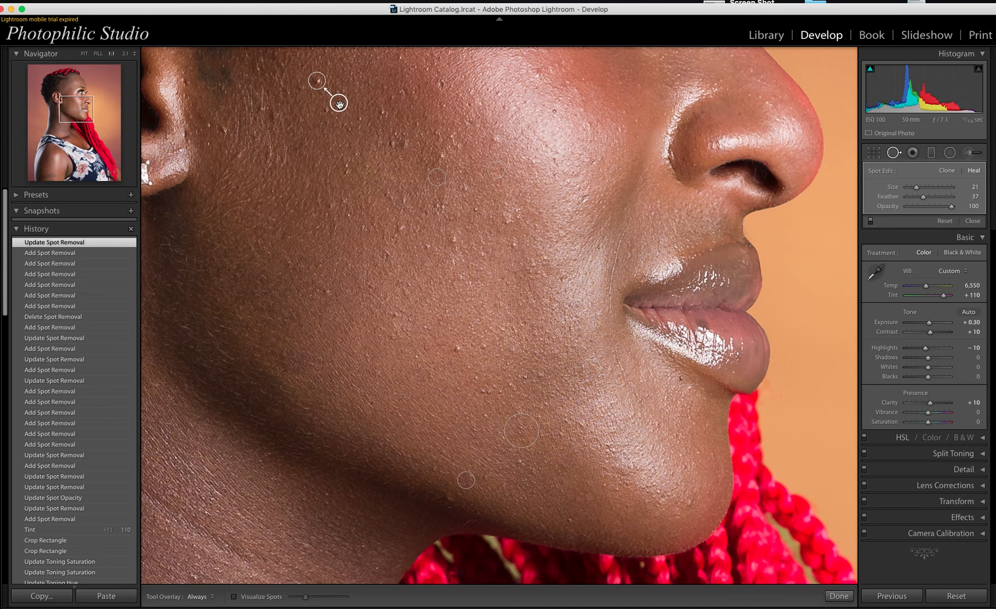
{"action": "key", "text": "Return"}
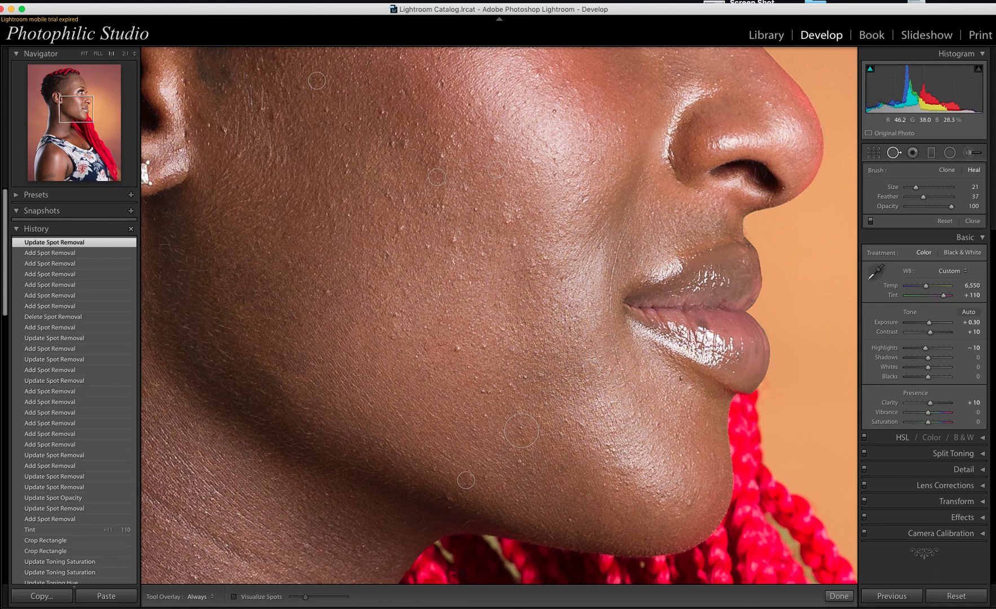
{"action": "left_click", "coordinate": [458, 348]}
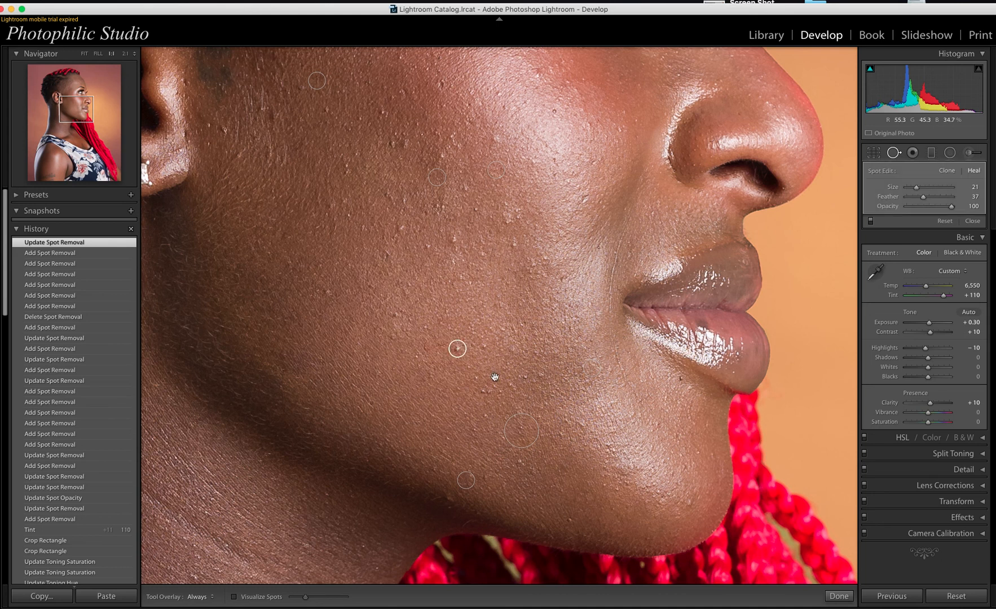
{"action": "left_click", "coordinate": [494, 377]}
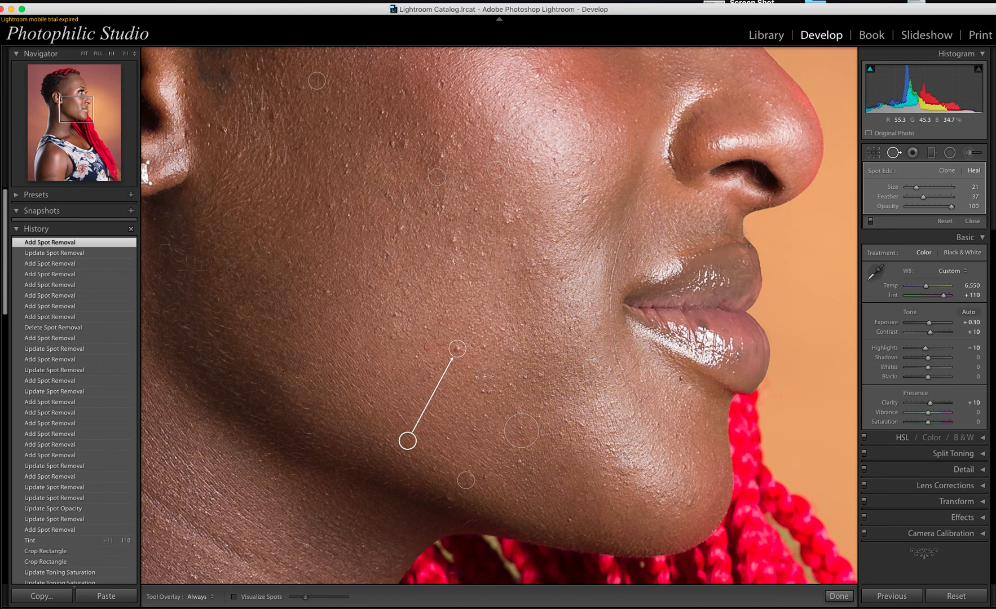
{"action": "mouse_move", "coordinate": [406, 440]}
{"action": "left_mouse_down"}
{"action": "mouse_move", "coordinate": [428, 334]}
{"action": "mouse_move", "coordinate": [460, 324]}
{"action": "left_mouse_up"}
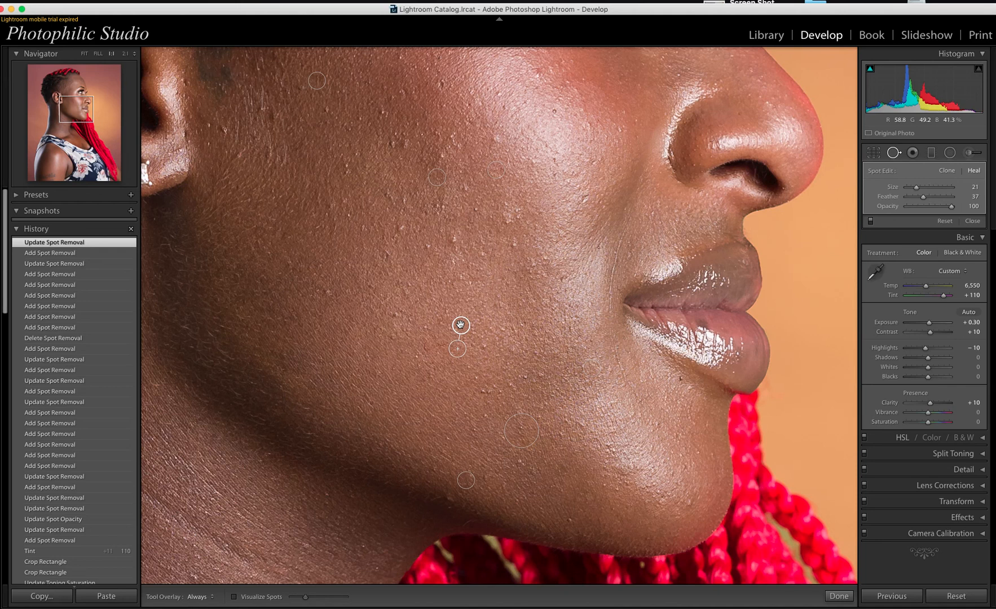
Step: Shrink the heal brush to size 16 and heal a bump on the nose
{"action": "left_click", "coordinate": [460, 325]}
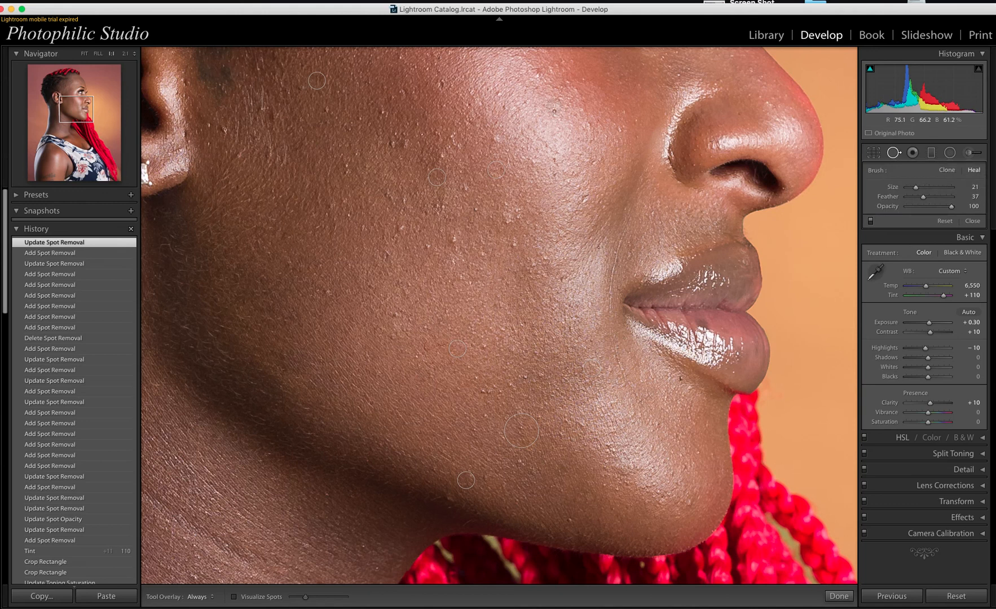
{"action": "key", "text": "bracketleft"}
{"action": "left_click", "coordinate": [554, 111]}
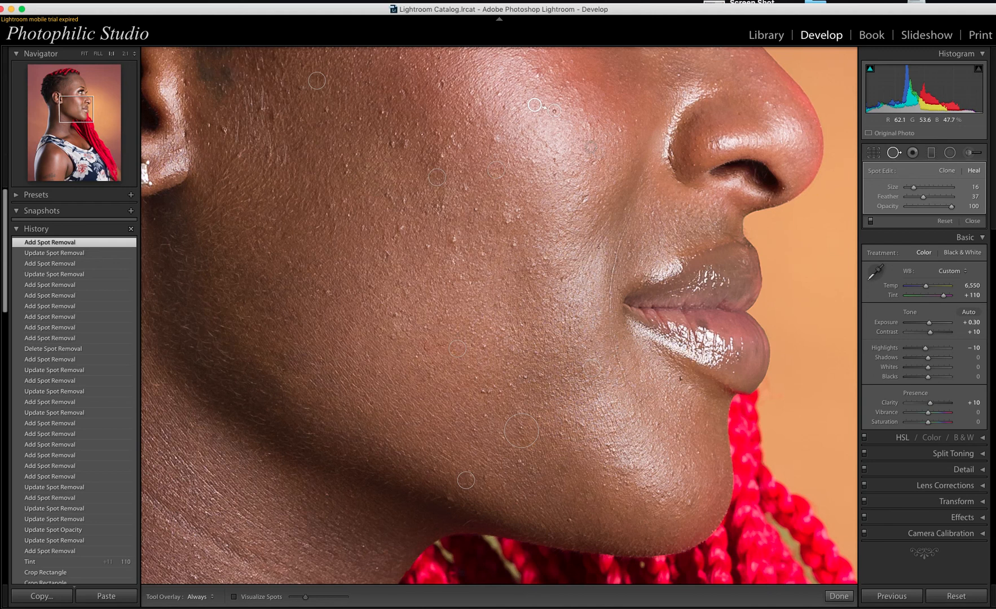
{"action": "left_click", "coordinate": [506, 129]}
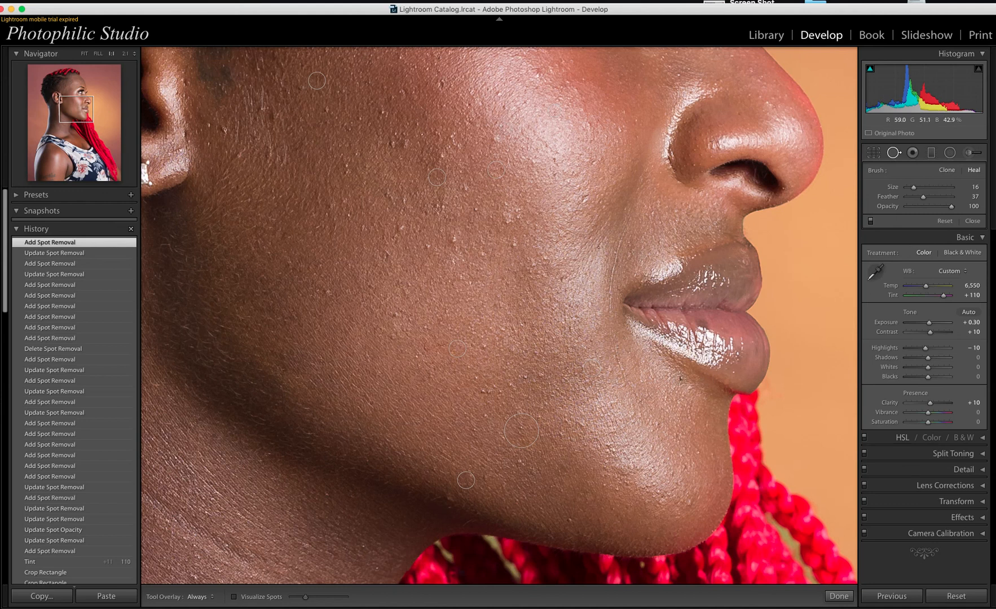
Step: Heal the lip-corner blemish, then a larger-brush blemish near the ear sampled from clean skin
{"action": "left_click", "coordinate": [680, 377]}
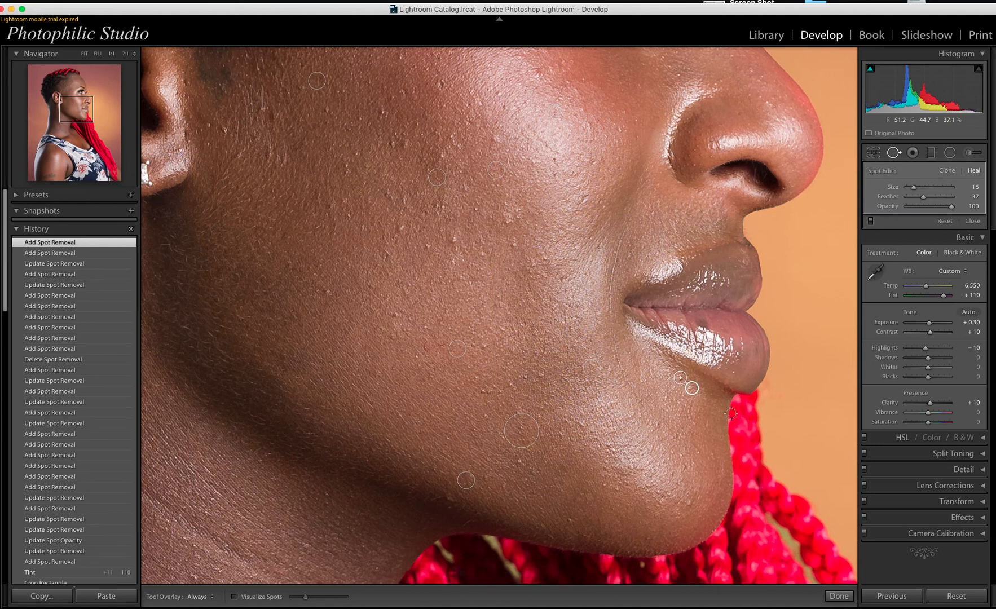
{"action": "key", "text": "Delete"}
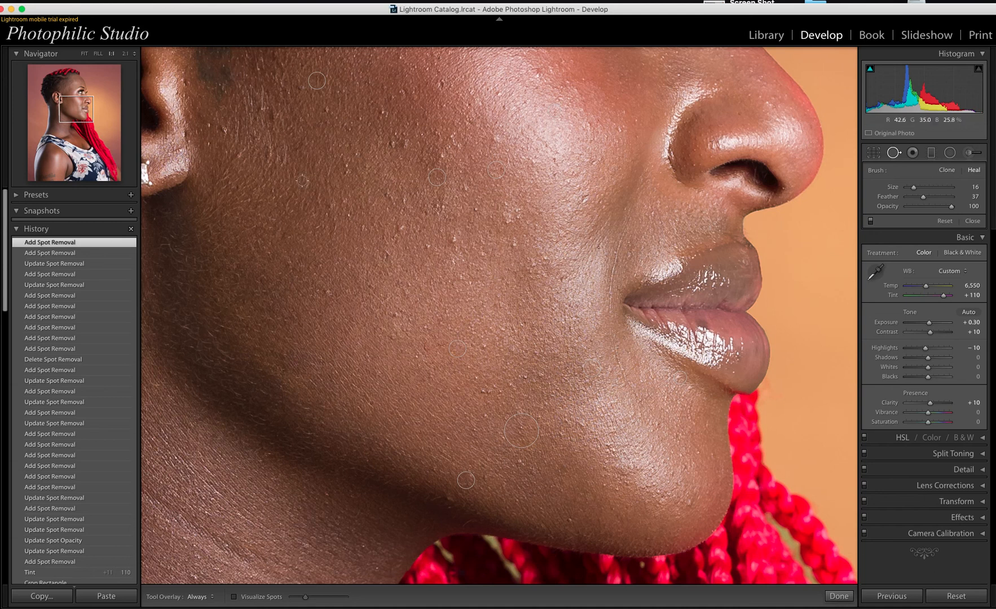
{"action": "key", "text": "]"}
{"action": "key", "text": "]"}
{"action": "key", "text": "]"}
{"action": "left_click", "coordinate": [225, 129]}
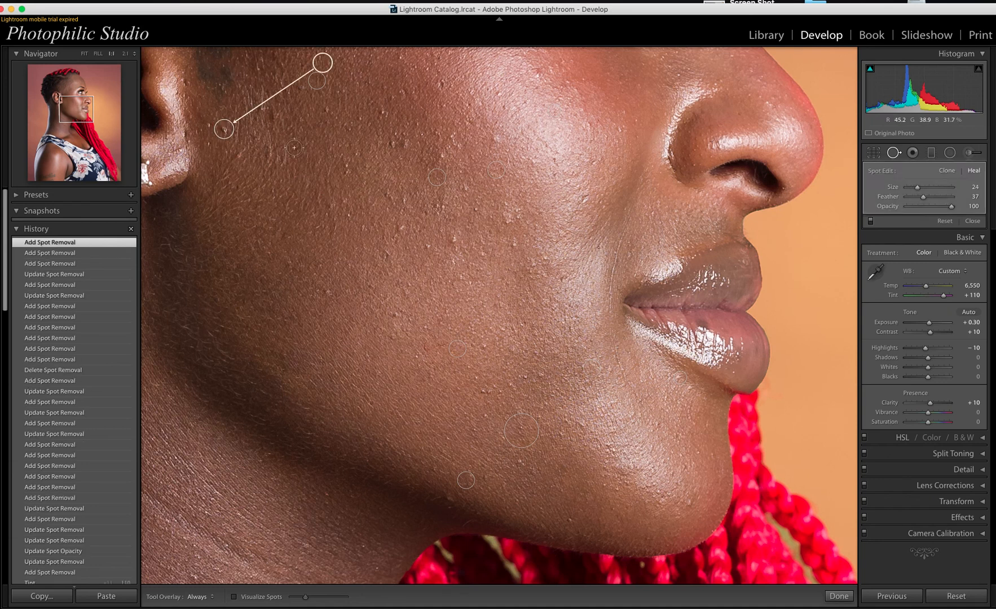
{"action": "mouse_move", "coordinate": [322, 63]}
{"action": "left_mouse_down"}
{"action": "mouse_move", "coordinate": [246, 146]}
{"action": "mouse_move", "coordinate": [218, 158]}
{"action": "left_mouse_up"}
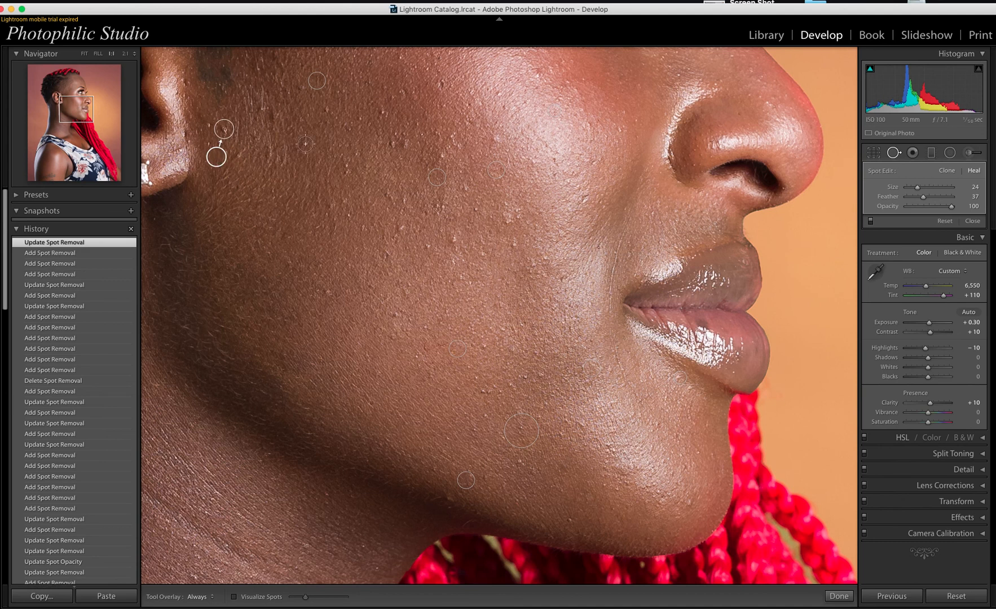
{"action": "key", "text": "Escape"}
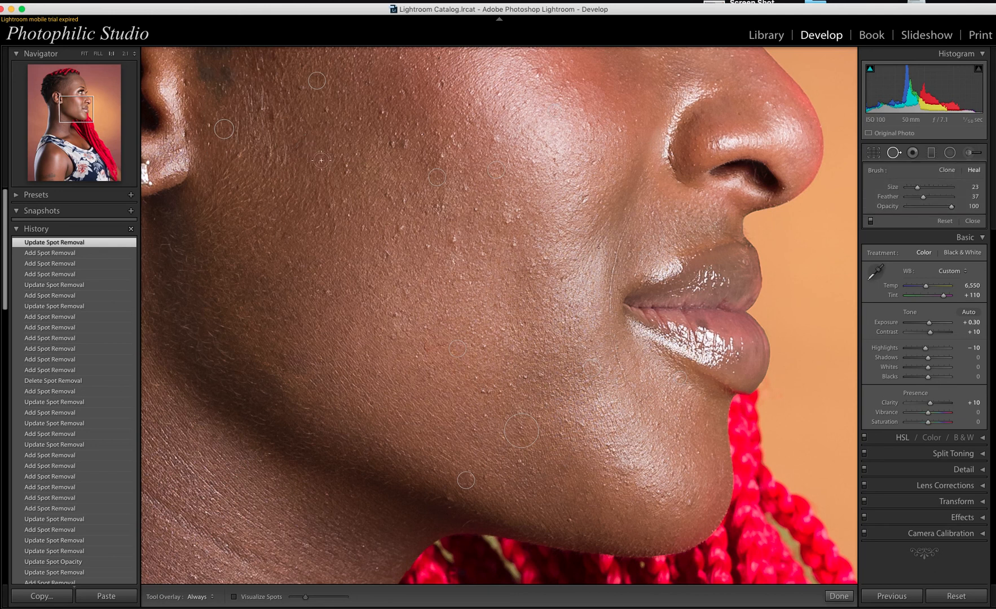
{"action": "key", "text": "q"}
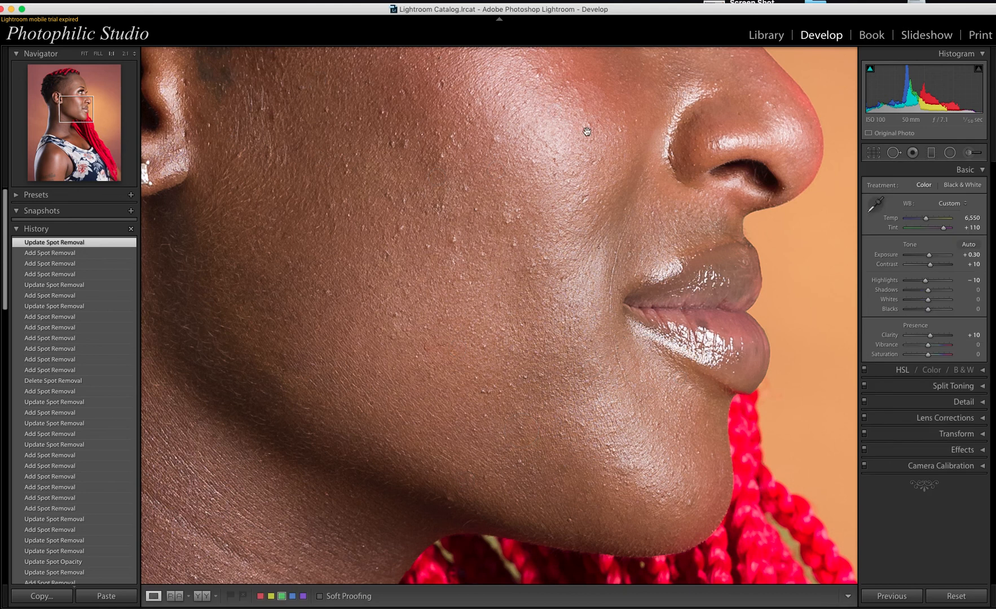
Step: Zoom out from the cheek close-up to Fill view, framing the whole face and neck
{"action": "left_click", "coordinate": [412, 218]}
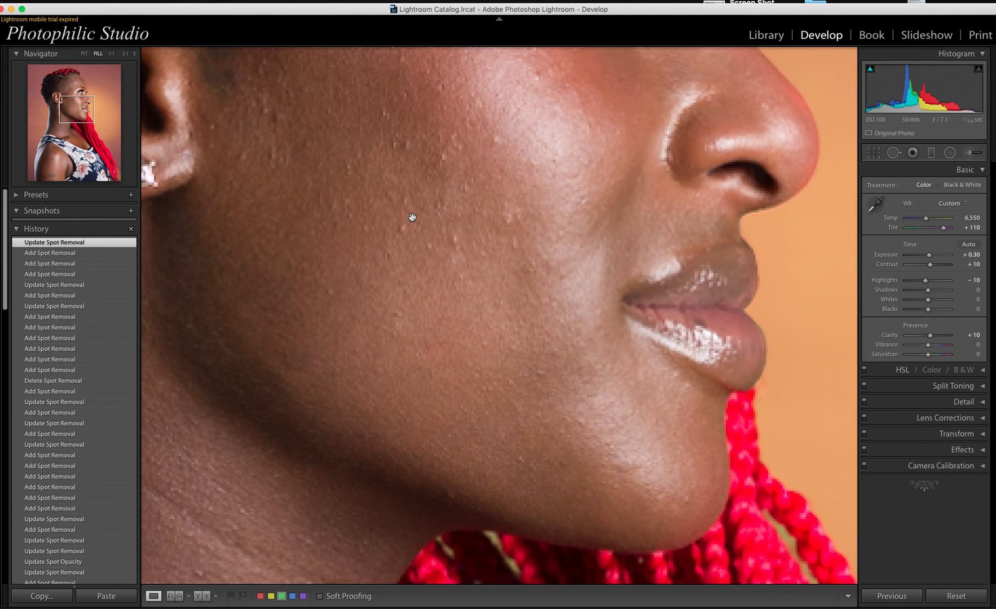
{"action": "left_click", "coordinate": [412, 217]}
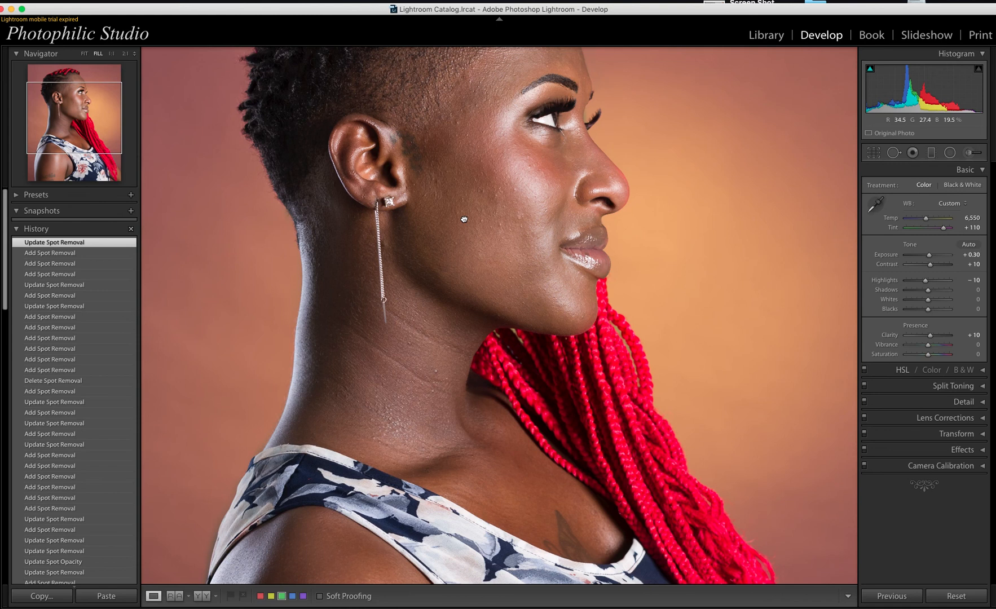
{"action": "scroll", "coordinate": [464, 219], "scroll_direction": "up", "scroll_amount": 3}
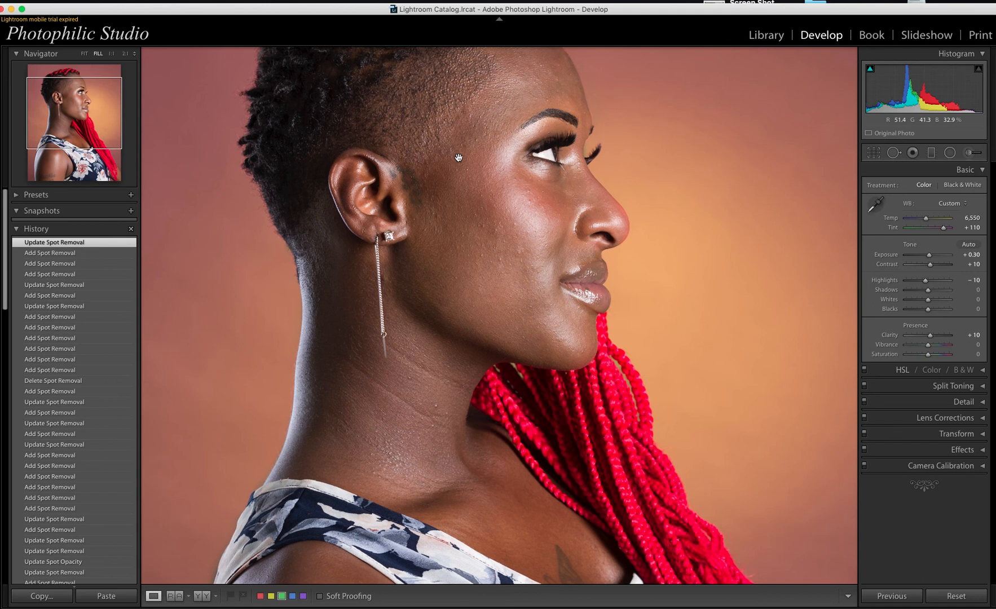
Step: Heal the temple blemish beside the eye with clean skin sampled just below it
{"action": "key", "text": "q"}
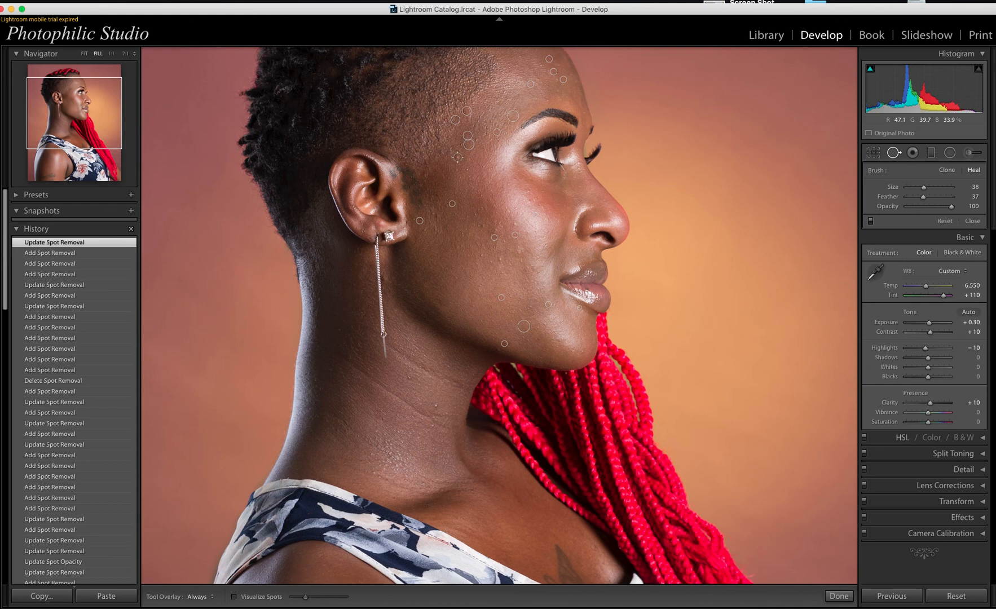
{"action": "left_click", "coordinate": [458, 157]}
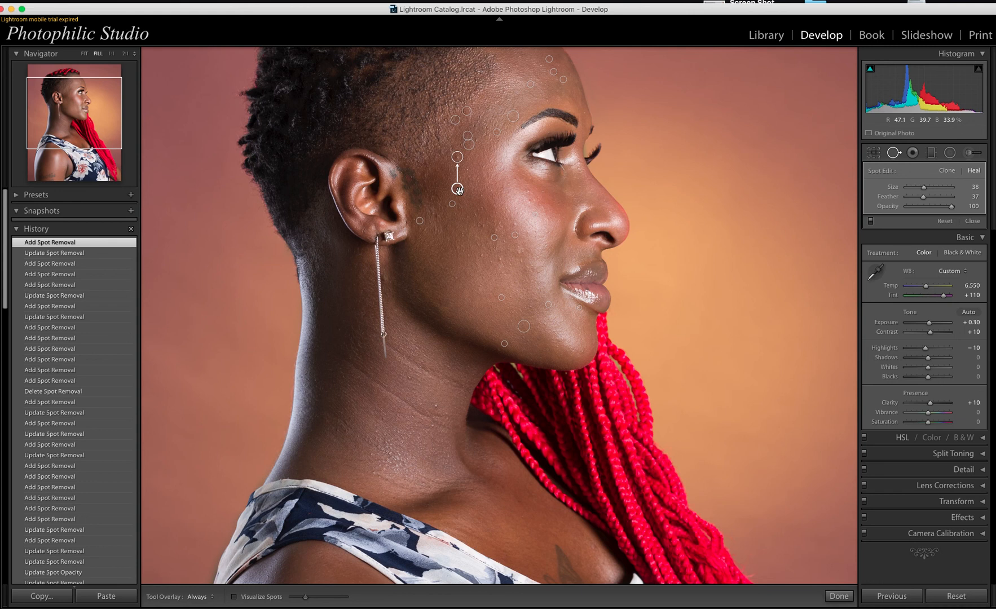
{"action": "left_click_drag", "start_coordinate": [457, 188], "coordinate": [447, 178]}
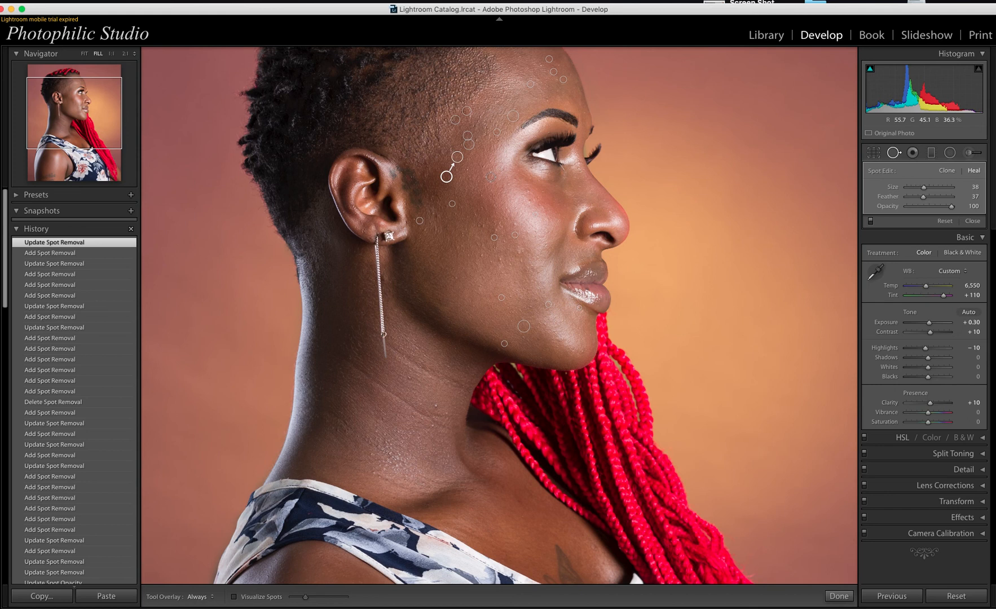
{"action": "key", "text": "q"}
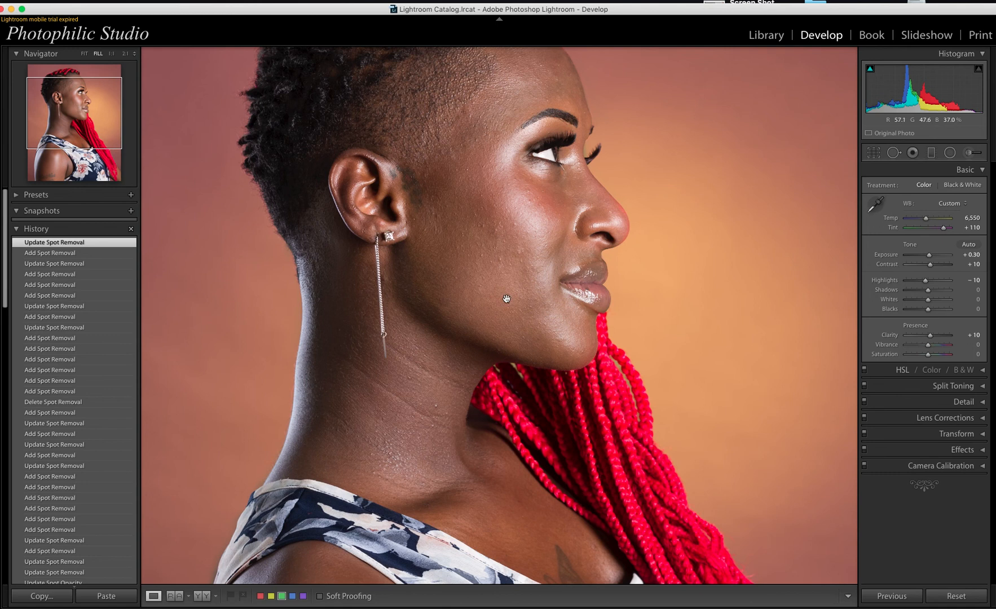
Step: Fit the whole portrait in view, compare Before/After side by side, then return to Loupe view
{"action": "left_click", "coordinate": [85, 55]}
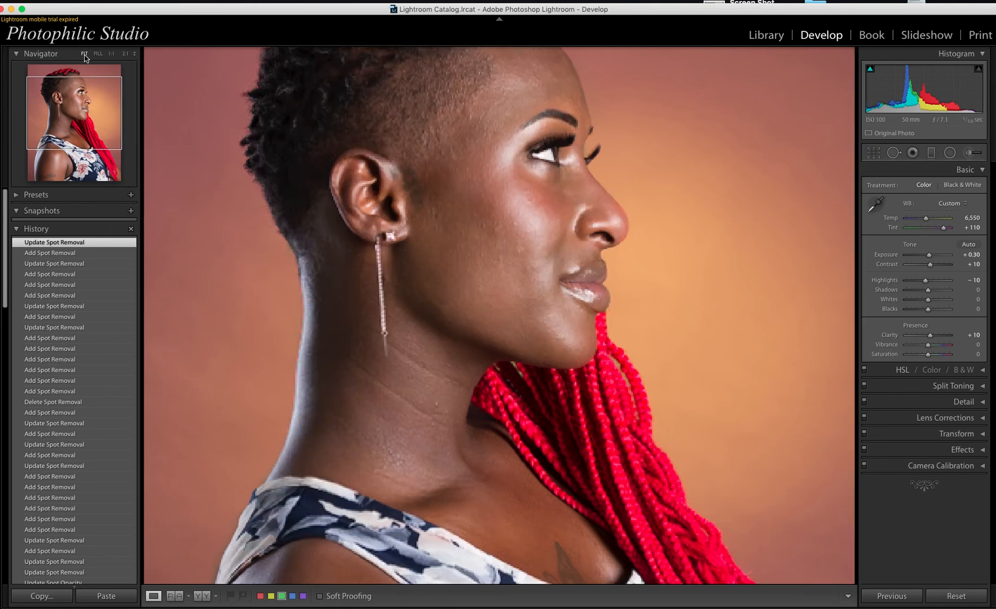
{"action": "left_click", "coordinate": [84, 55]}
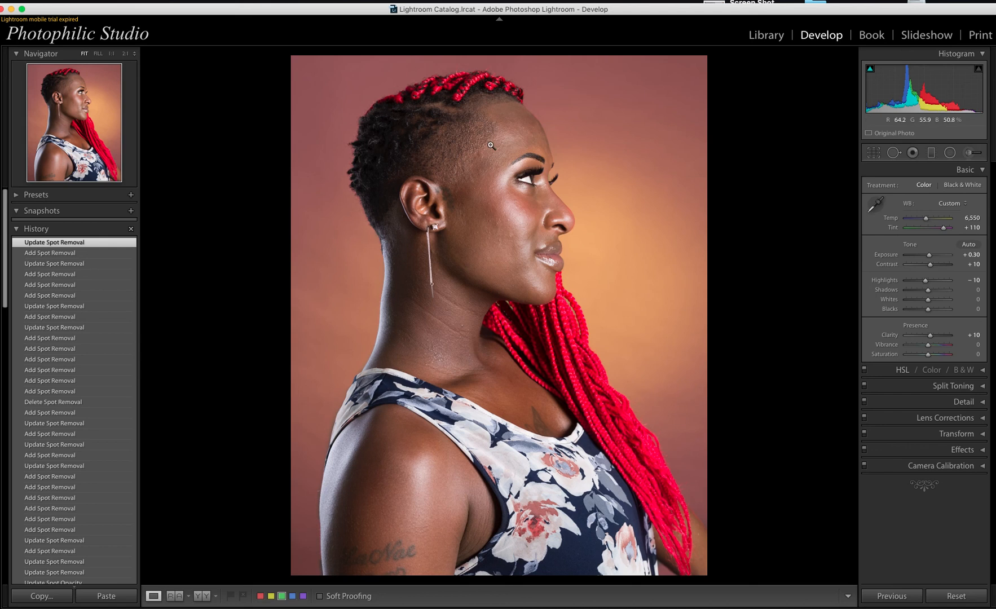
{"action": "left_click", "coordinate": [205, 602]}
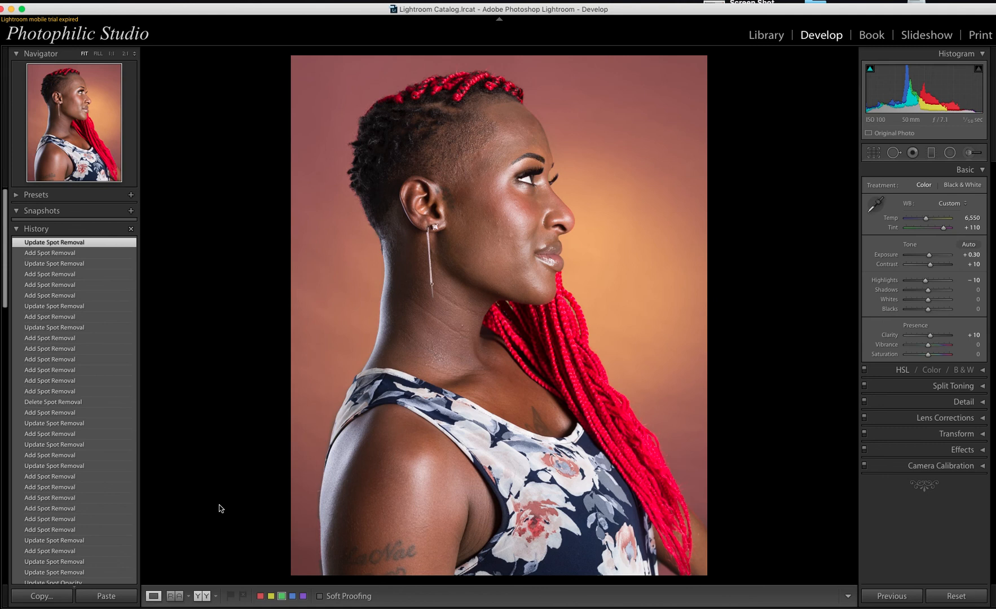
{"action": "key", "text": "y"}
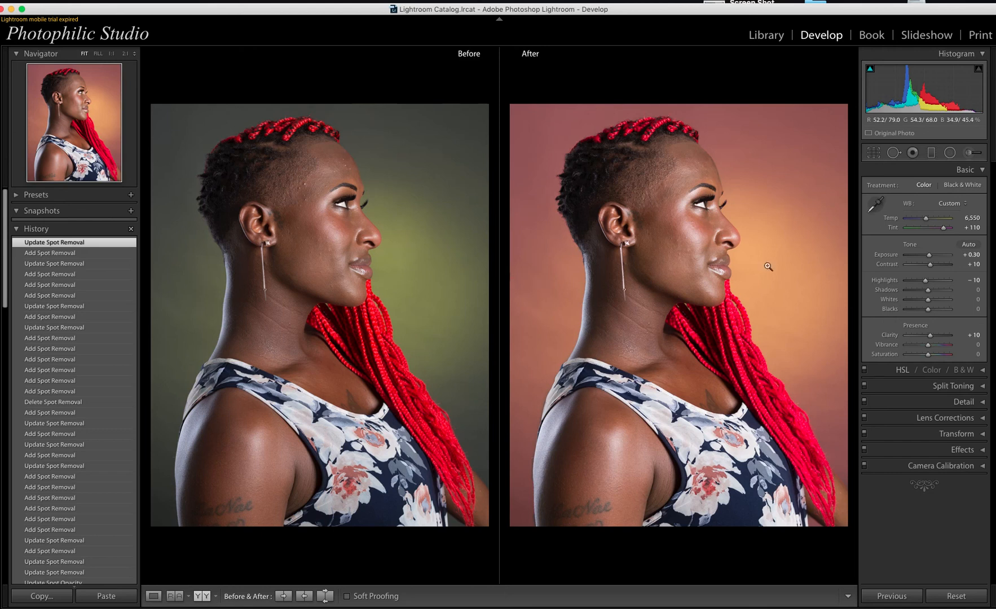
{"action": "left_click", "coordinate": [158, 601]}
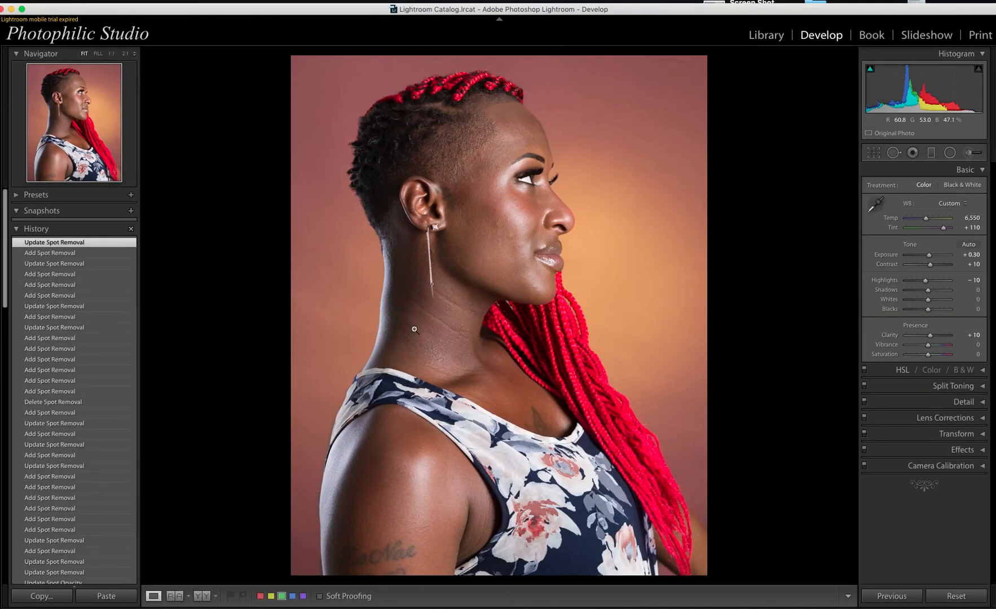
Step: Paint a size-64 heal stroke over the neck creases below the ear, then close Spot Removal
{"action": "left_click", "coordinate": [894, 153]}
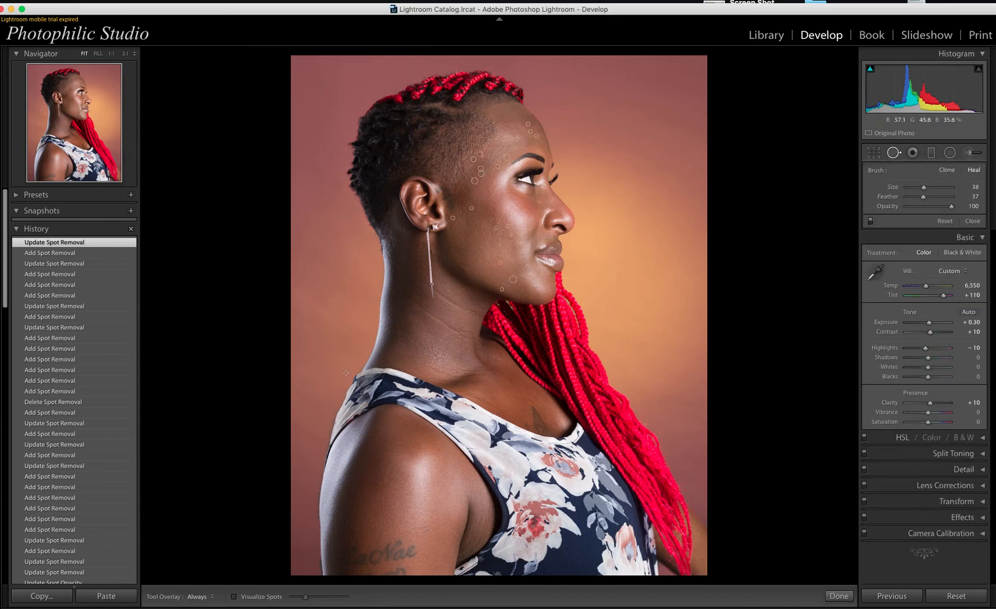
{"action": "scroll", "coordinate": [410, 305], "scroll_direction": "up", "scroll_amount": 5}
{"action": "left_click_drag", "start_coordinate": [397, 291], "coordinate": [467, 335]}
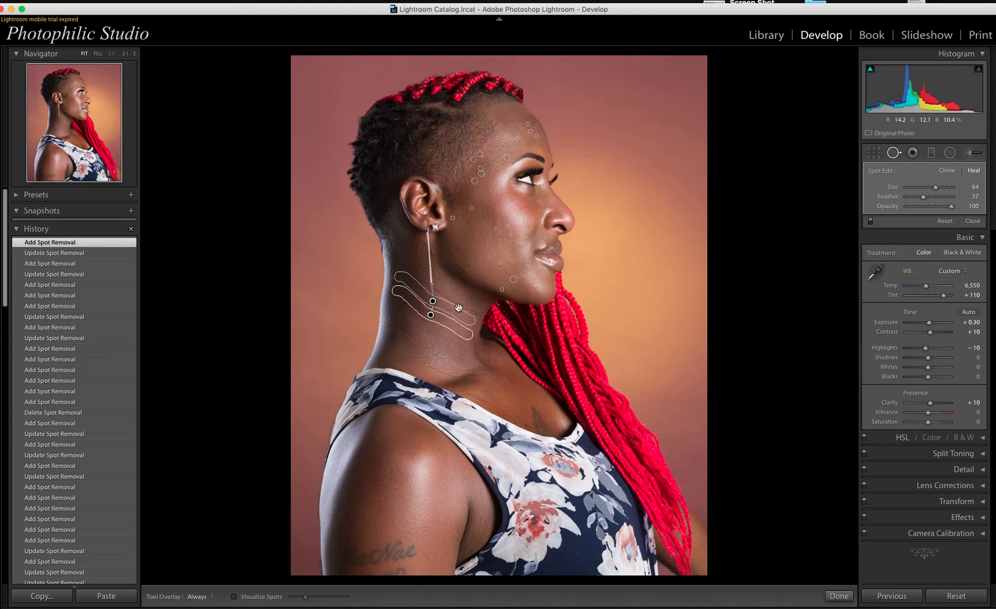
{"action": "key", "text": "Escape"}
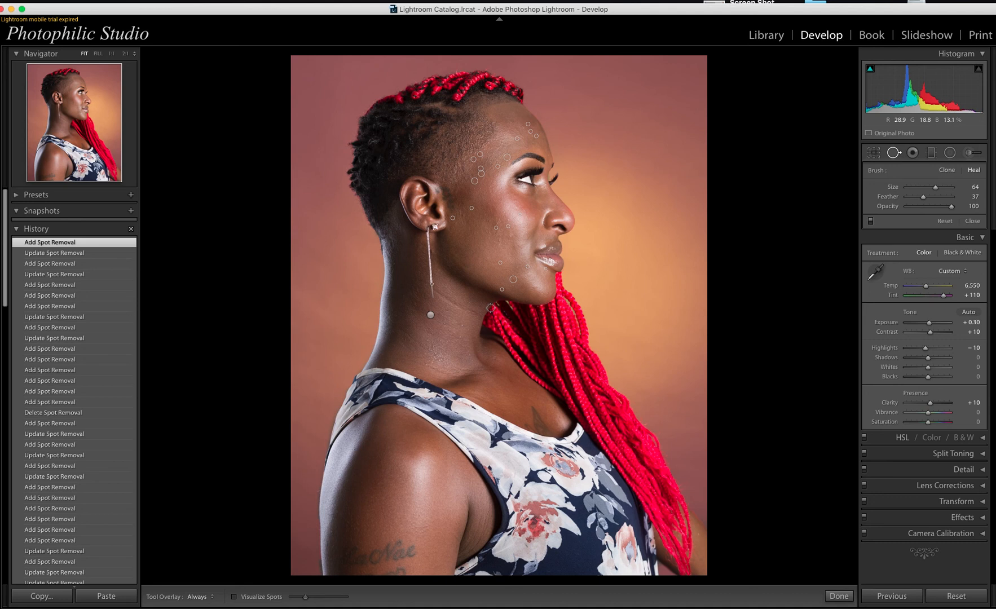
{"action": "key", "text": "q"}
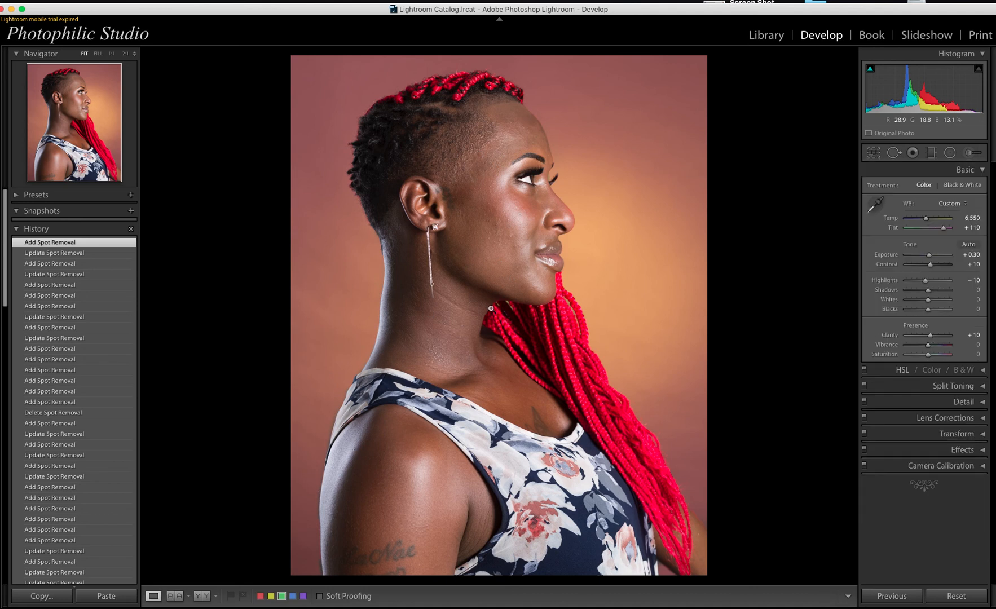